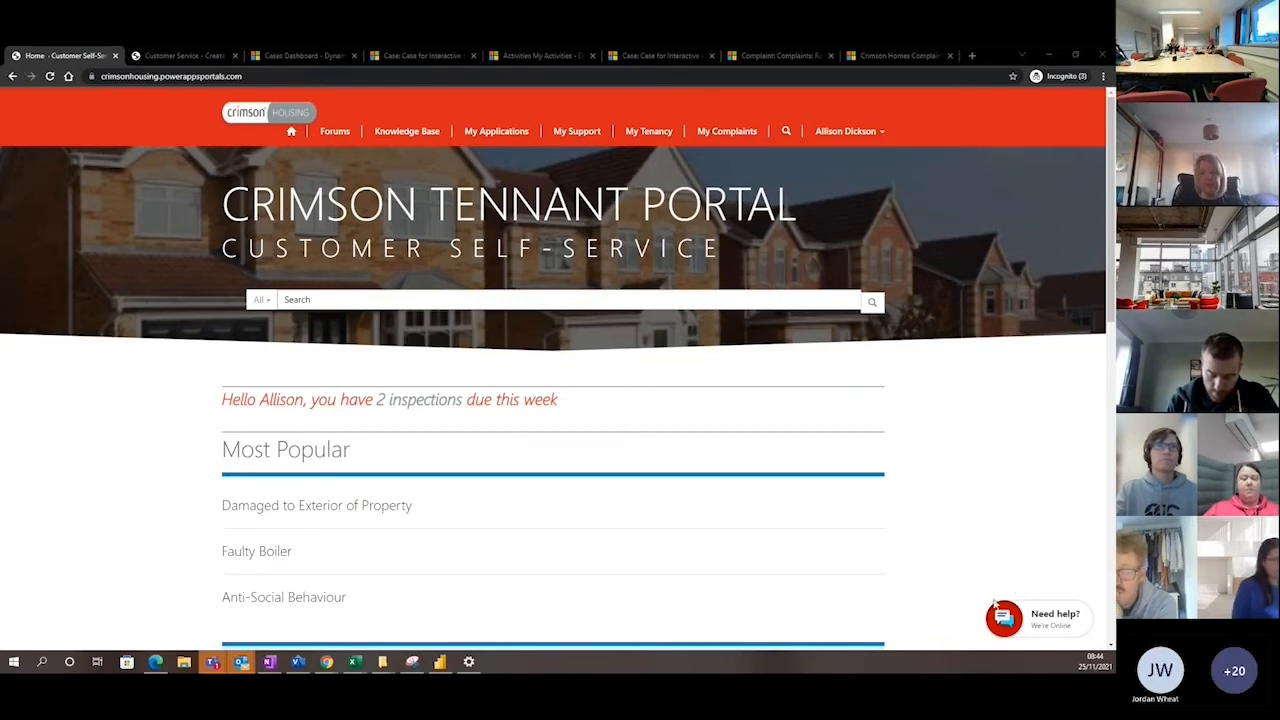
Greet the tenant portal's virtual agent with "Hi" in the help chat and send it "i want to raise a complain?"
{"action": "left_click", "coordinate": [1050, 620]}
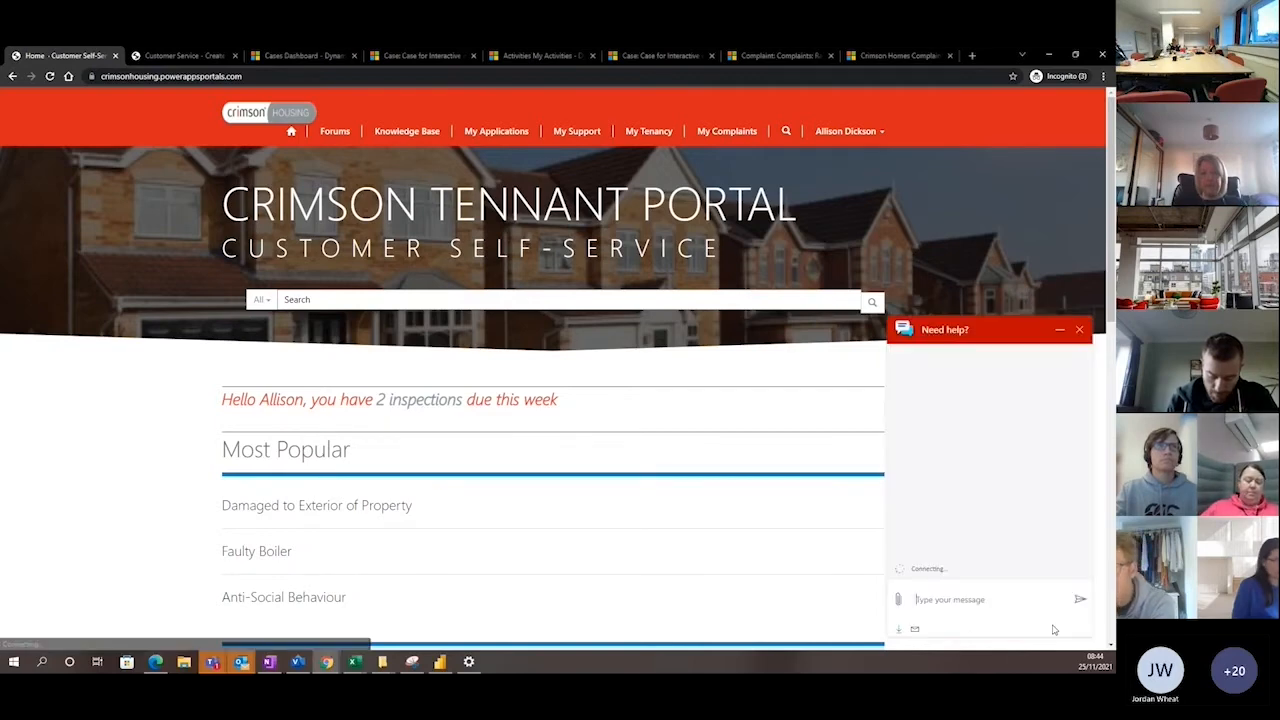
{"action": "type", "text": "Hi"}
{"action": "key", "text": "Return"}
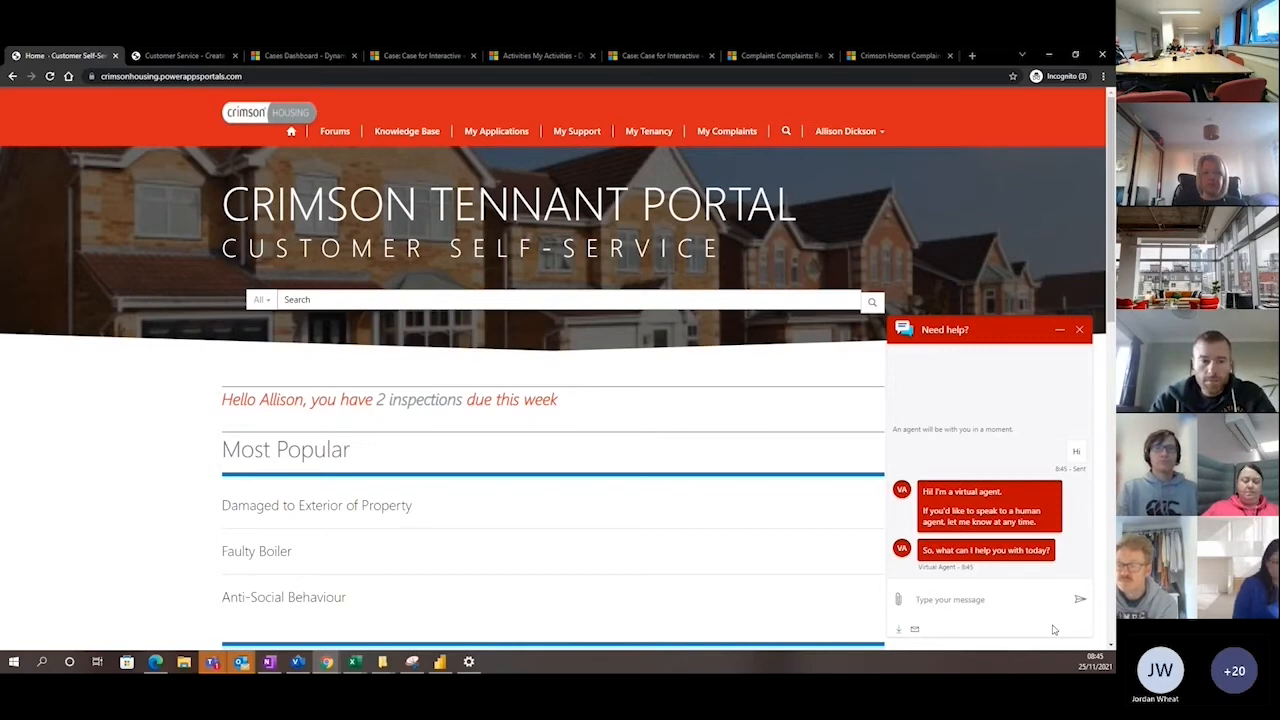
{"action": "type", "text": "i want to "}
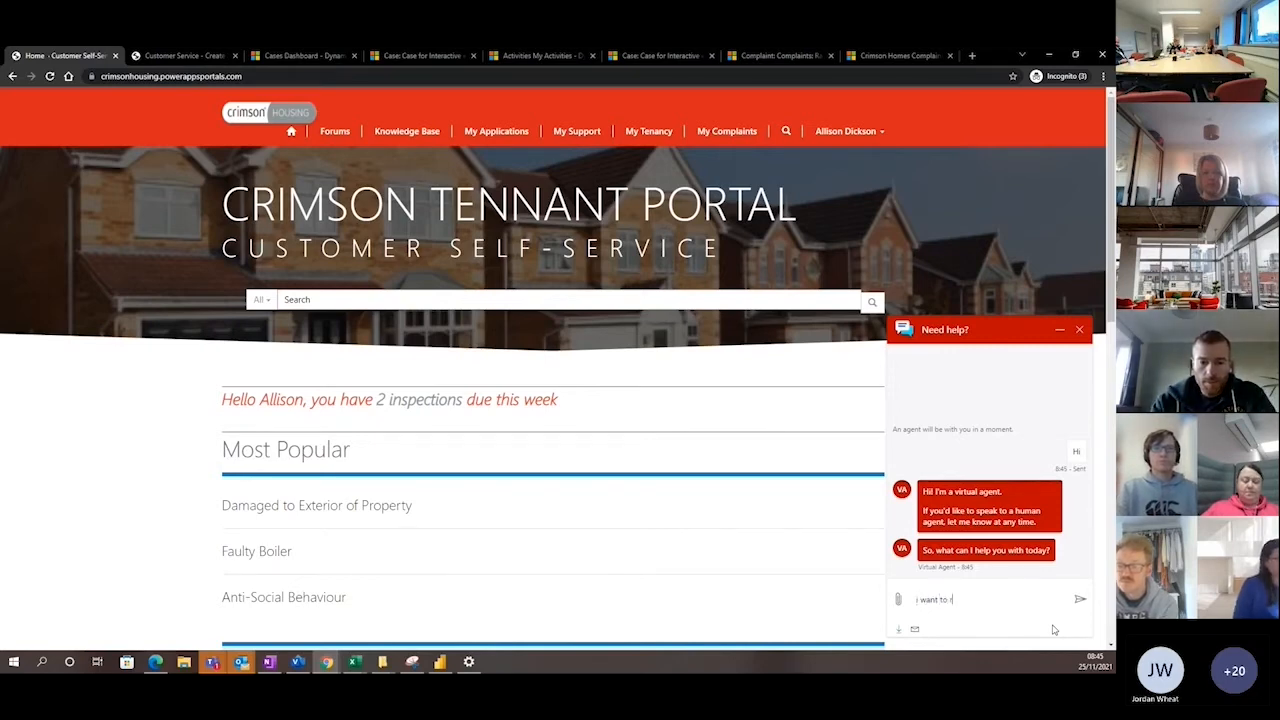
{"action": "type", "text": "raise a comp"}
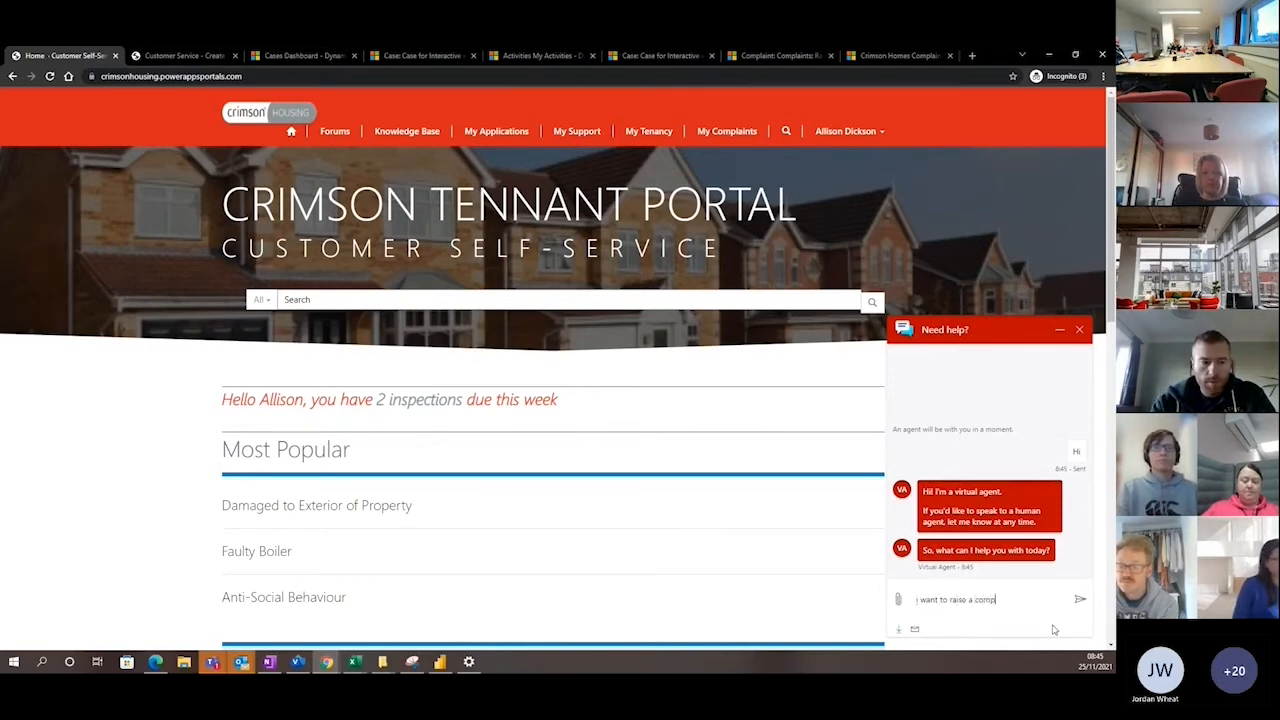
{"action": "type", "text": "lain?"}
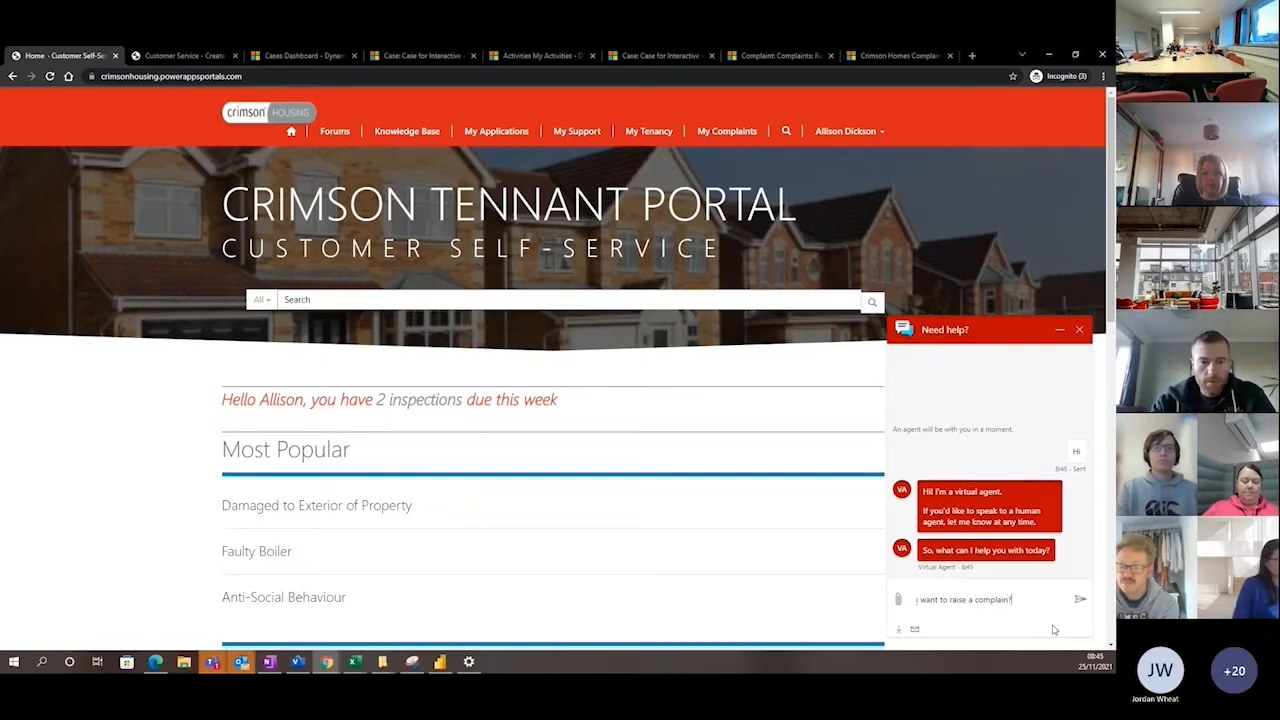
{"action": "key", "text": "Return"}
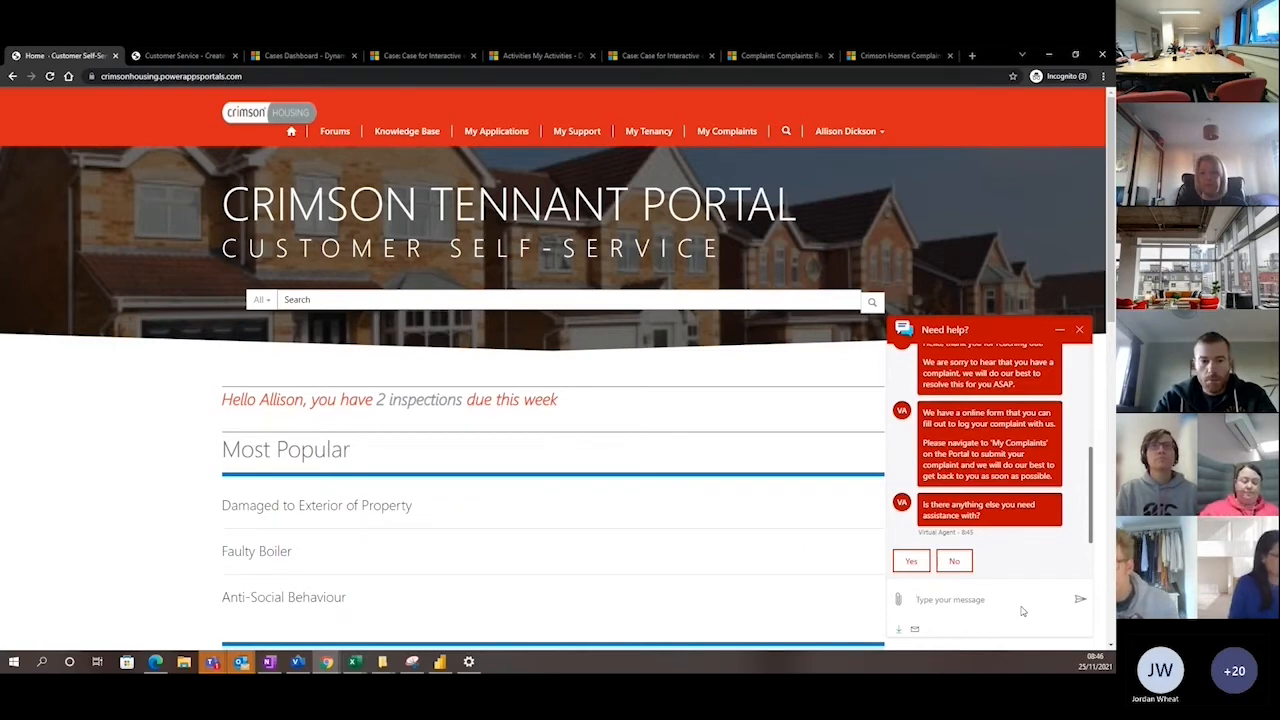
Go to the portal's complaints area and submit the prepared "Rude Staff Member" complaint form
{"action": "left_click", "coordinate": [702, 140]}
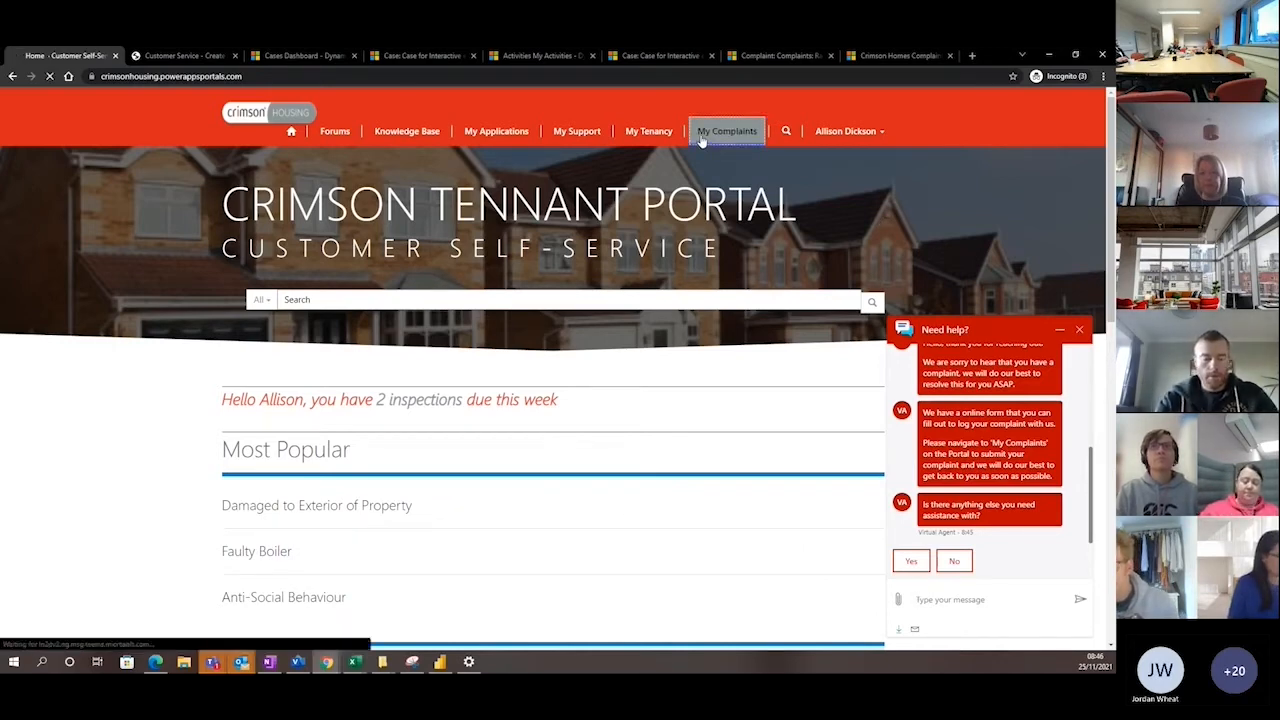
{"action": "left_click", "coordinate": [169, 55]}
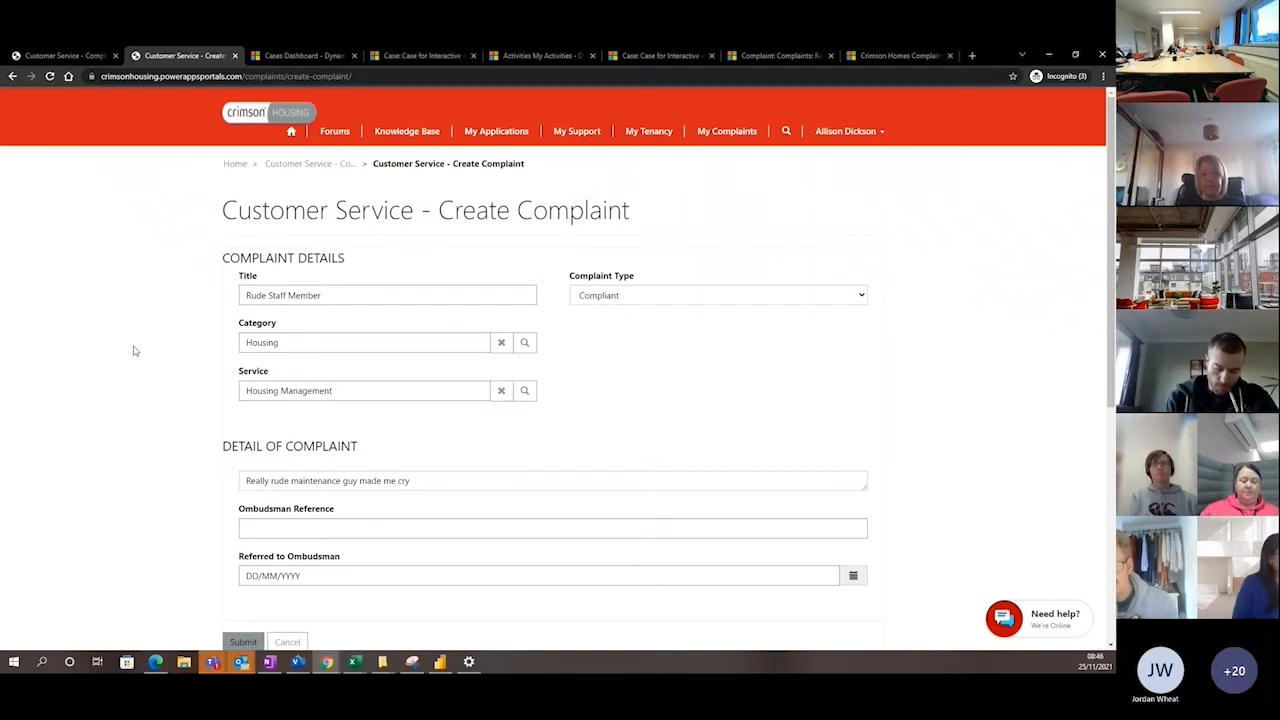
{"action": "left_click", "coordinate": [244, 641]}
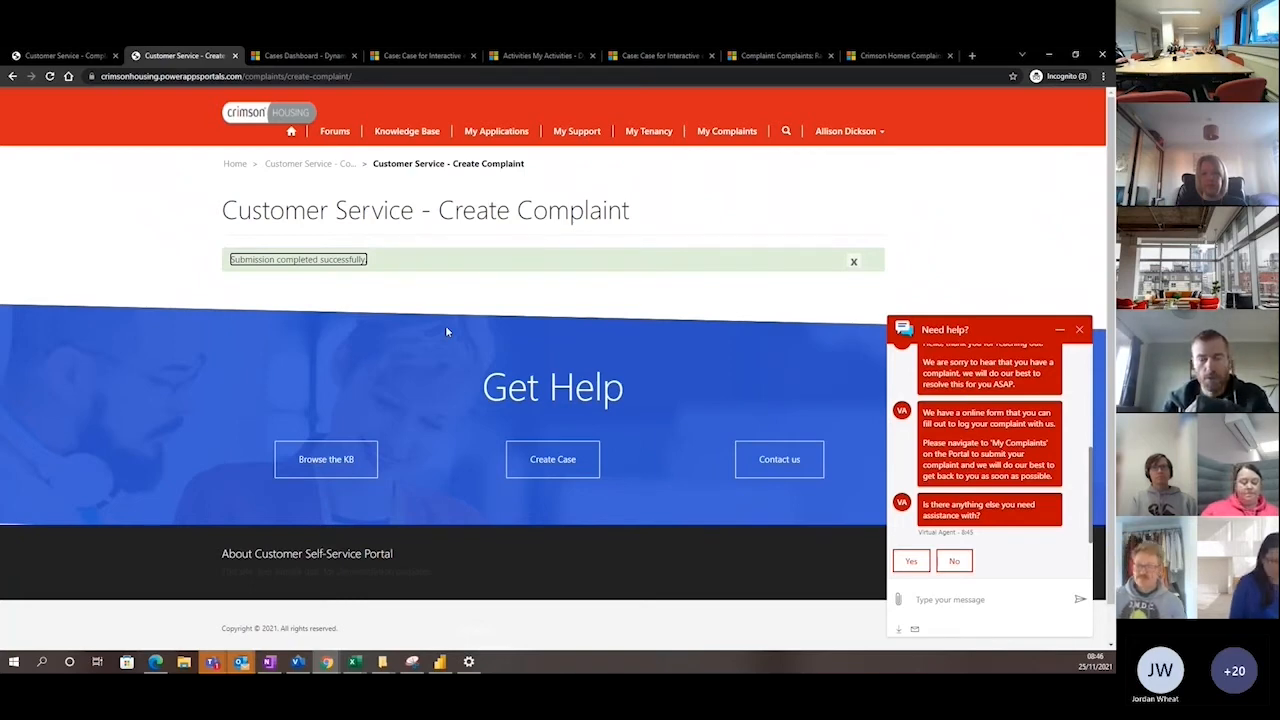
Switch to the Dynamics Cases Dashboard, bring up the "Rude Staff visit" case and check its Identify stage details
{"action": "left_click", "coordinate": [307, 57]}
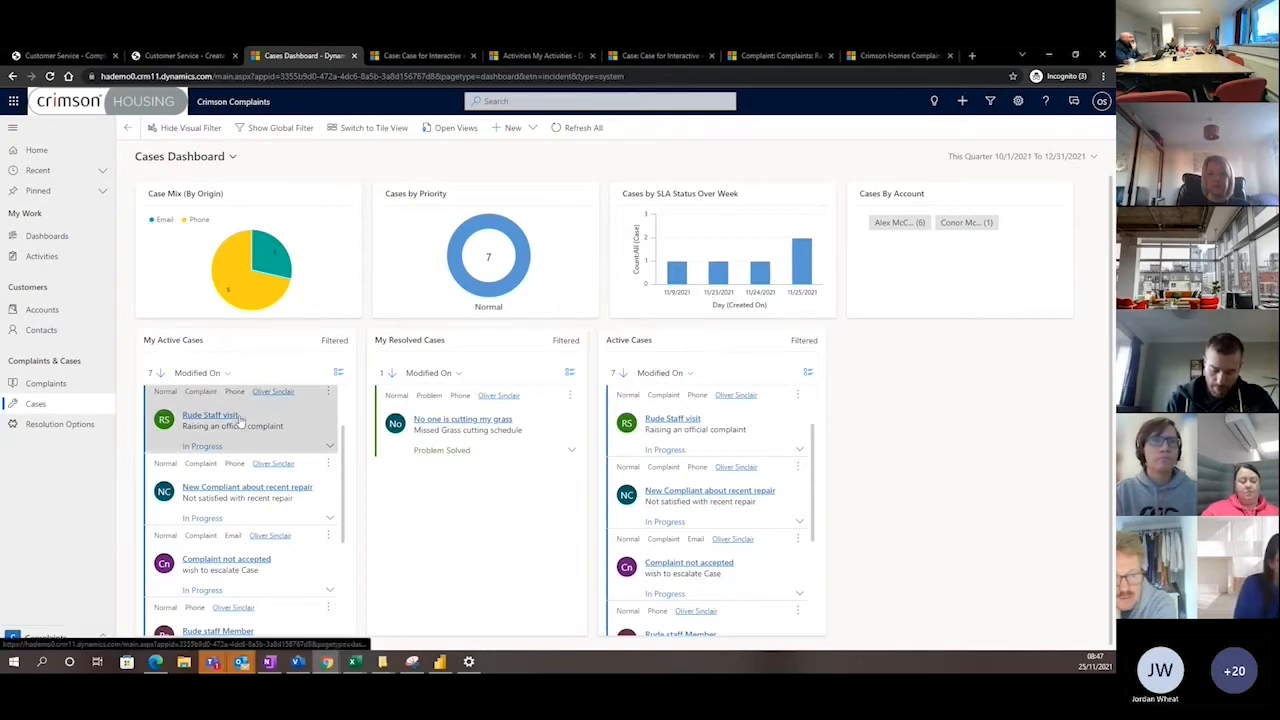
{"action": "left_click", "coordinate": [387, 56]}
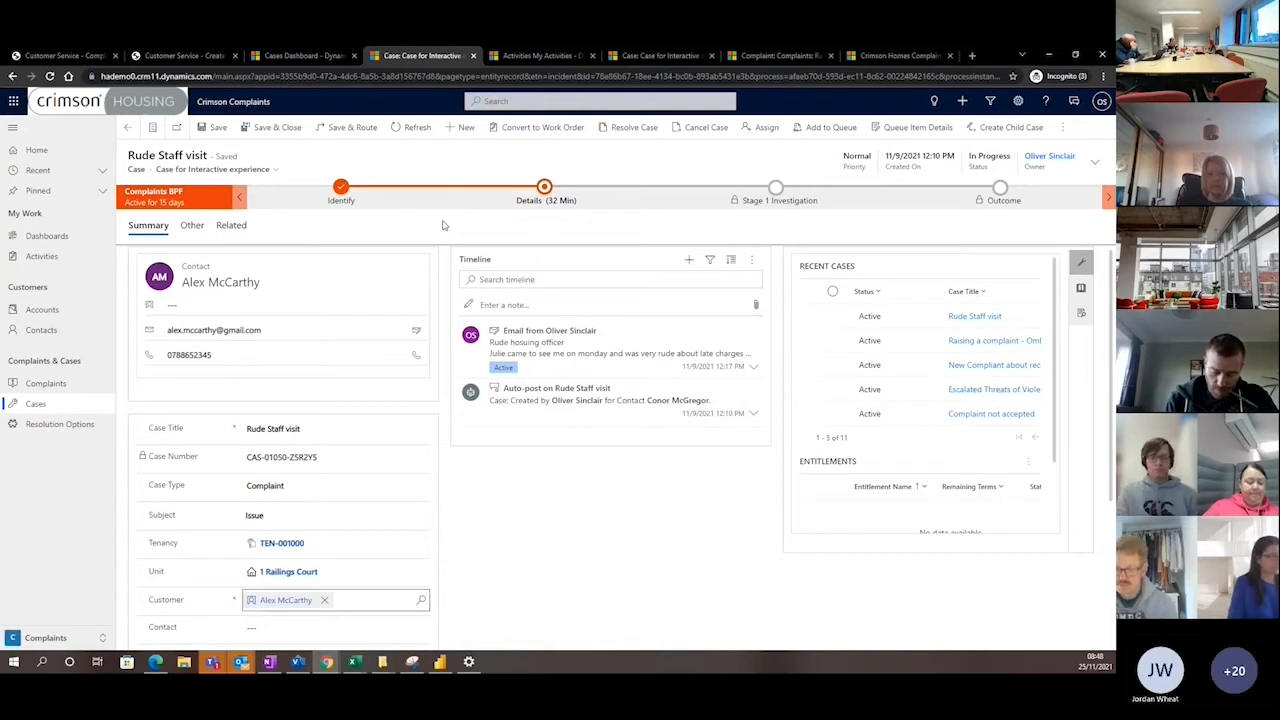
{"action": "left_click", "coordinate": [342, 200]}
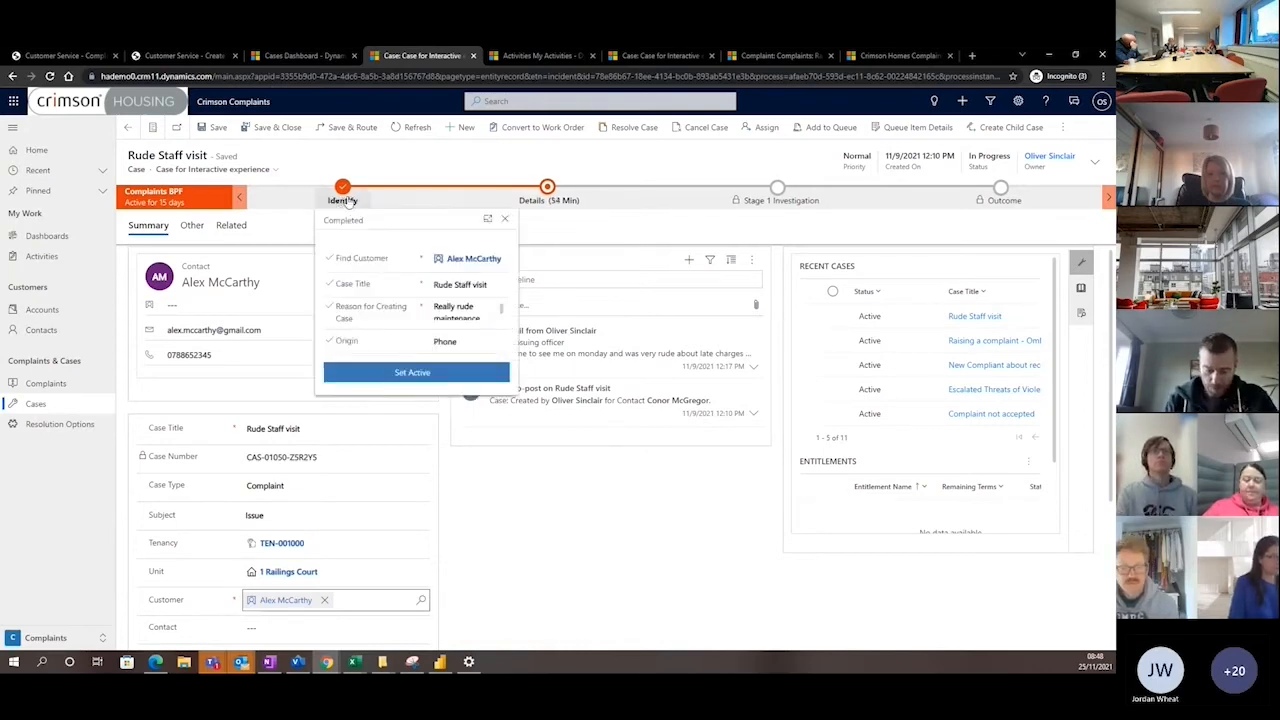
{"action": "left_click", "coordinate": [587, 229]}
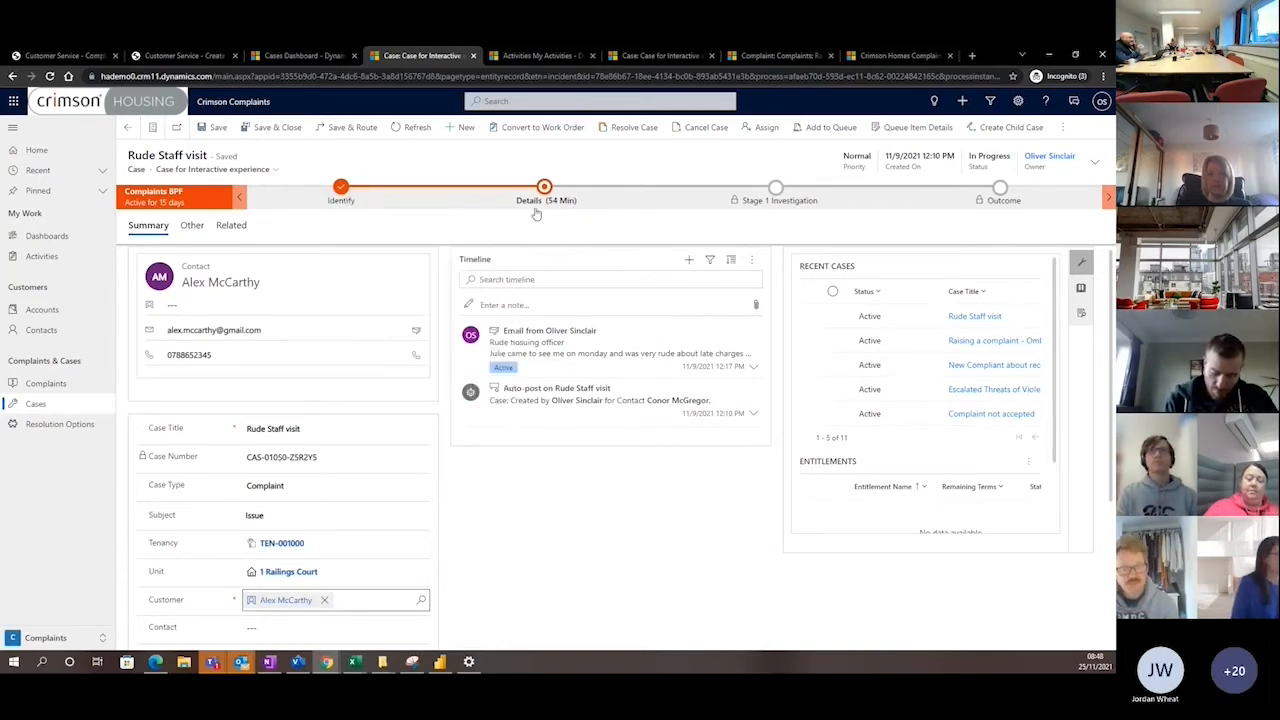
Review the case's Details stage fields and the options available for Case Type
{"action": "left_click", "coordinate": [526, 199]}
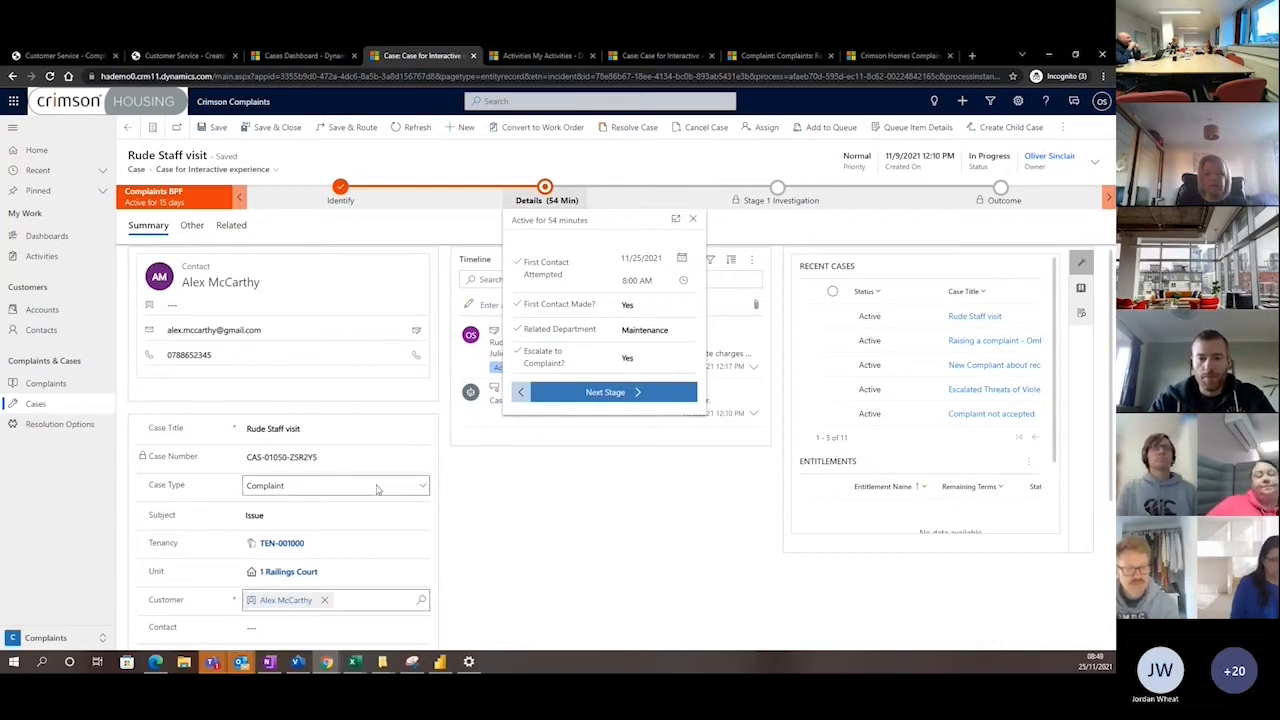
{"action": "left_click", "coordinate": [423, 487]}
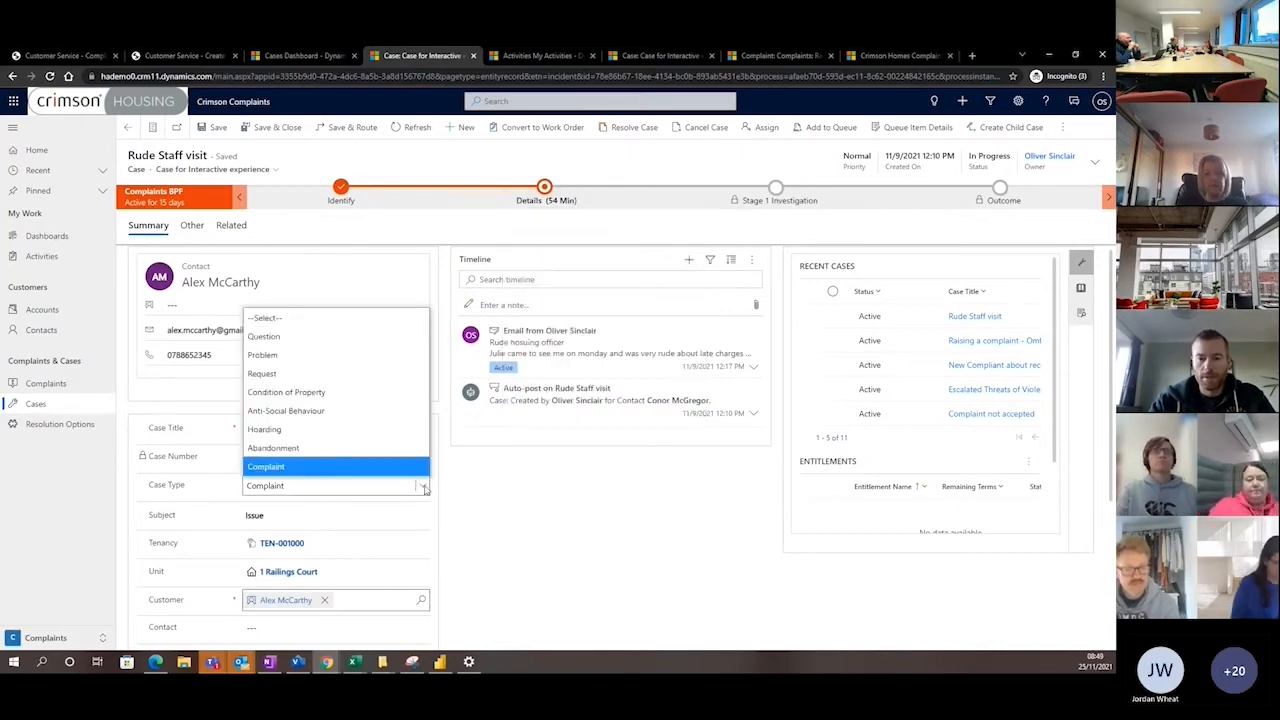
{"action": "left_click", "coordinate": [494, 489]}
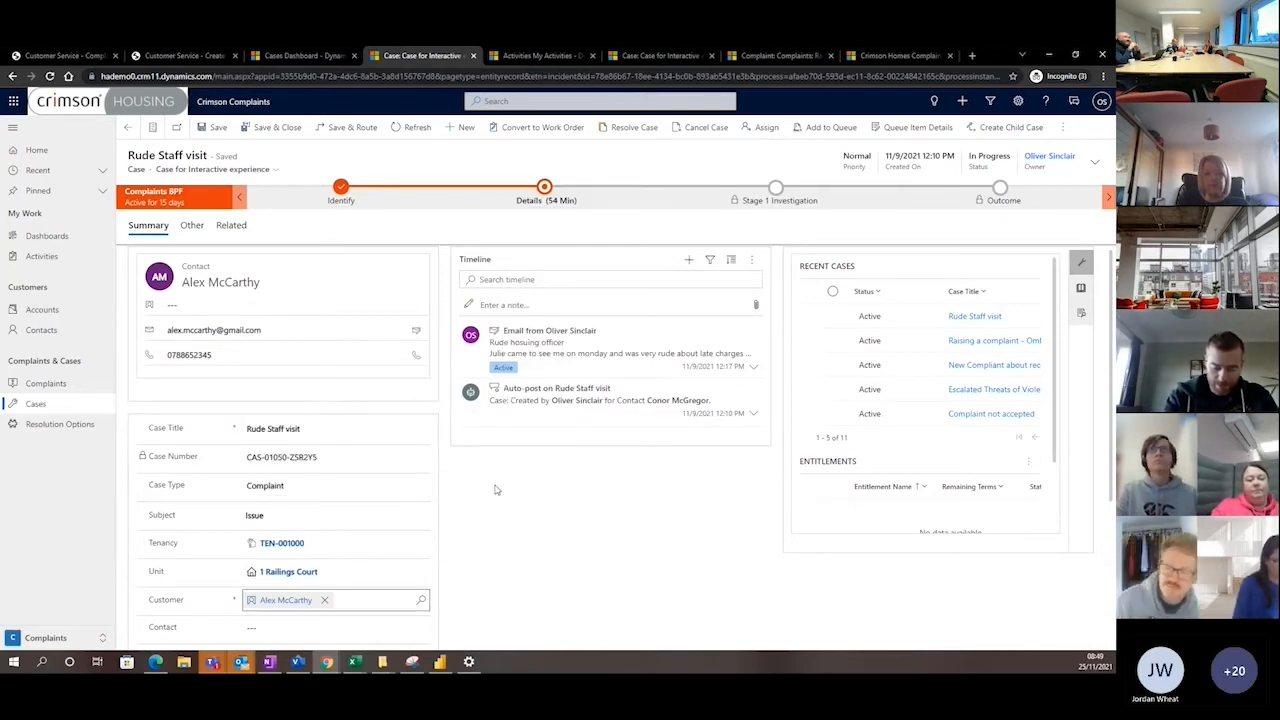
Advance the case from the Details stage to Stage 1 Investigation by creating a new complaint record
{"action": "left_click", "coordinate": [549, 200]}
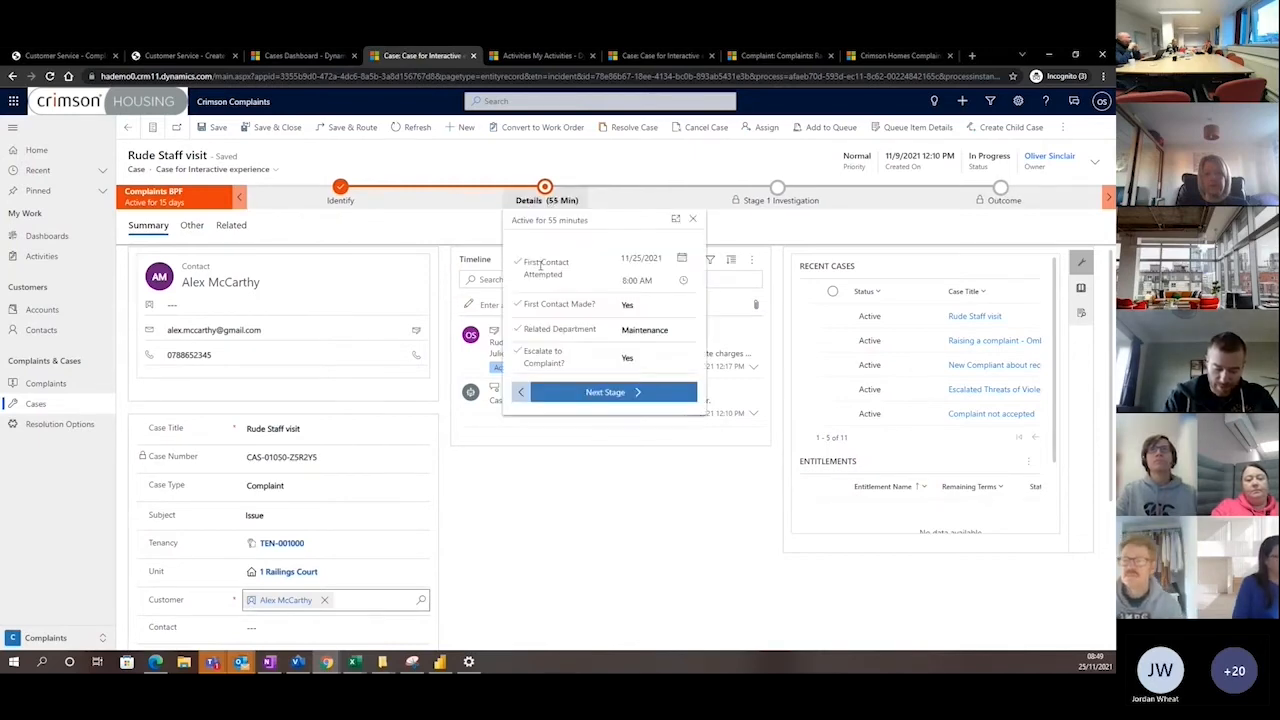
{"action": "left_click", "coordinate": [637, 395]}
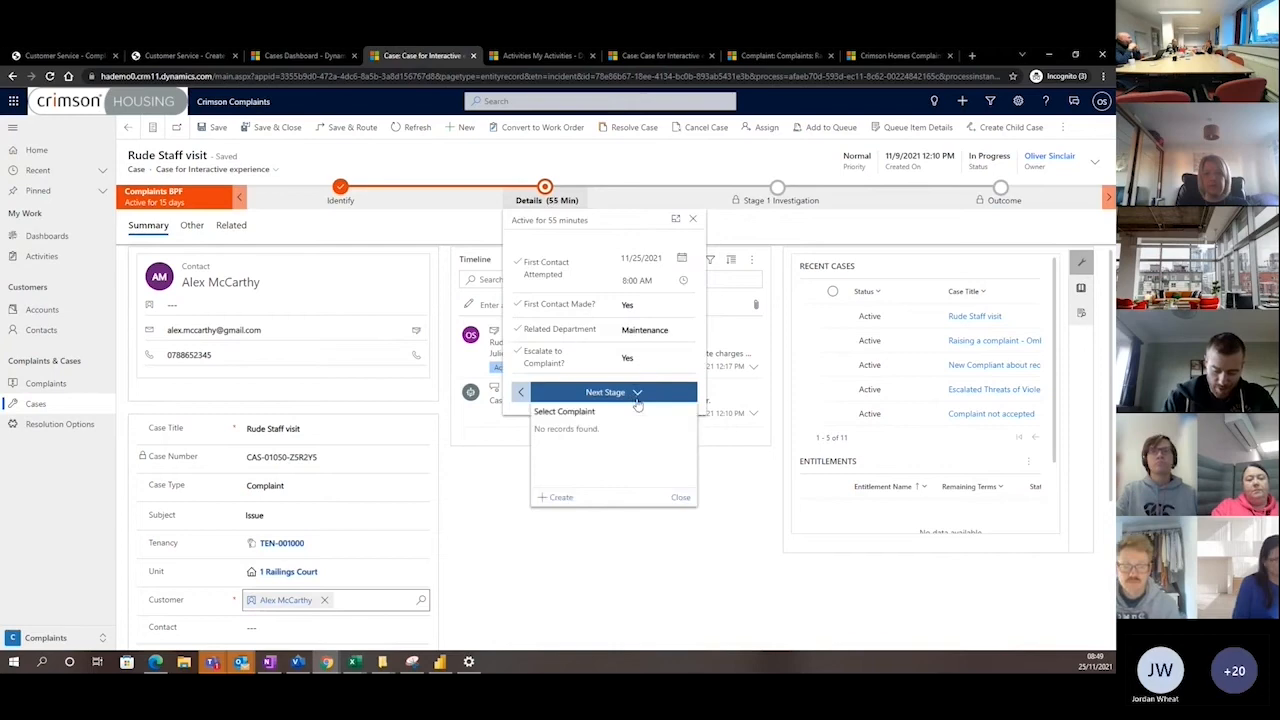
{"action": "left_click", "coordinate": [560, 499]}
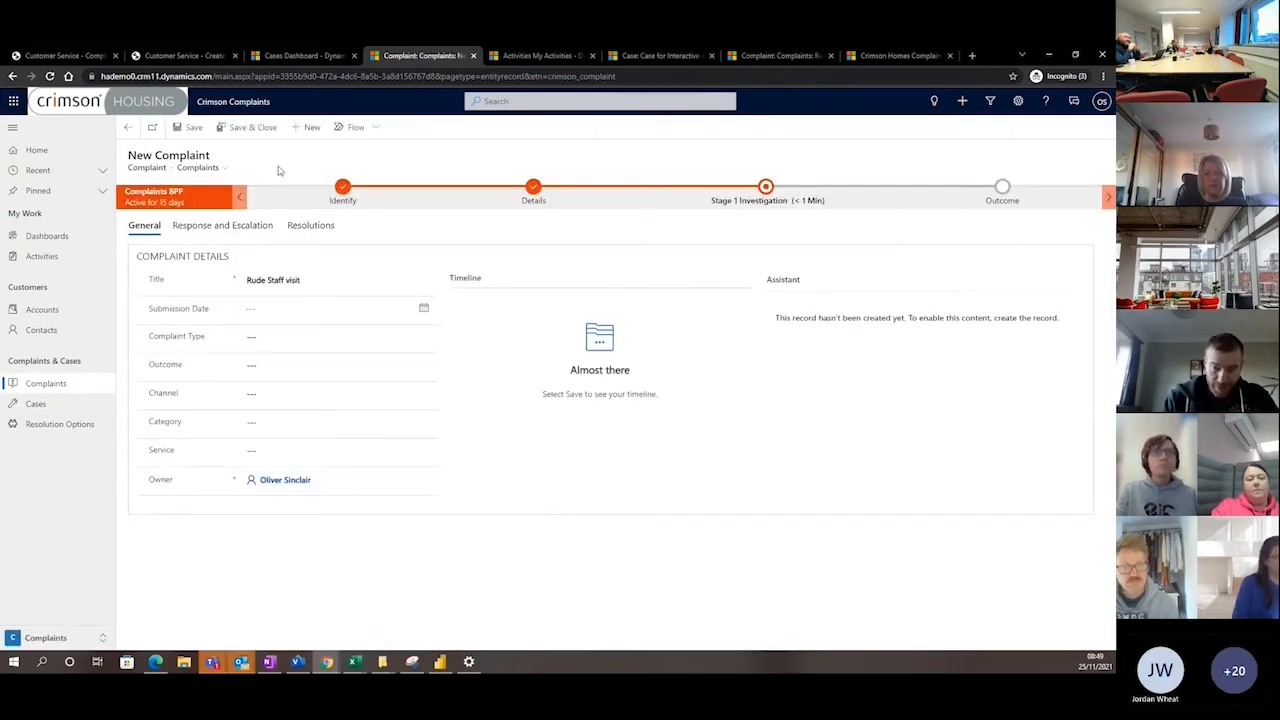
Set the new complaint's submission date to 11/25/2021 and its complaint type to Compliant
{"action": "left_click", "coordinate": [422, 311]}
{"action": "left_click", "coordinate": [321, 429]}
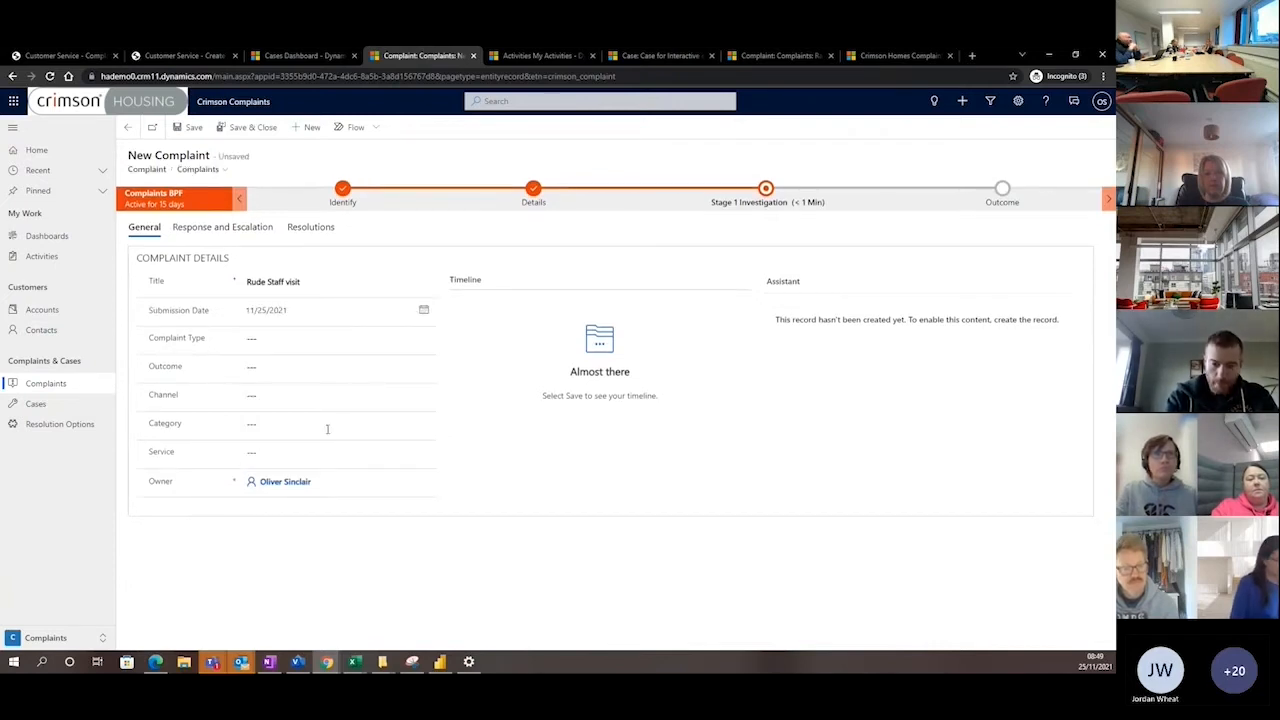
{"action": "left_click", "coordinate": [429, 340]}
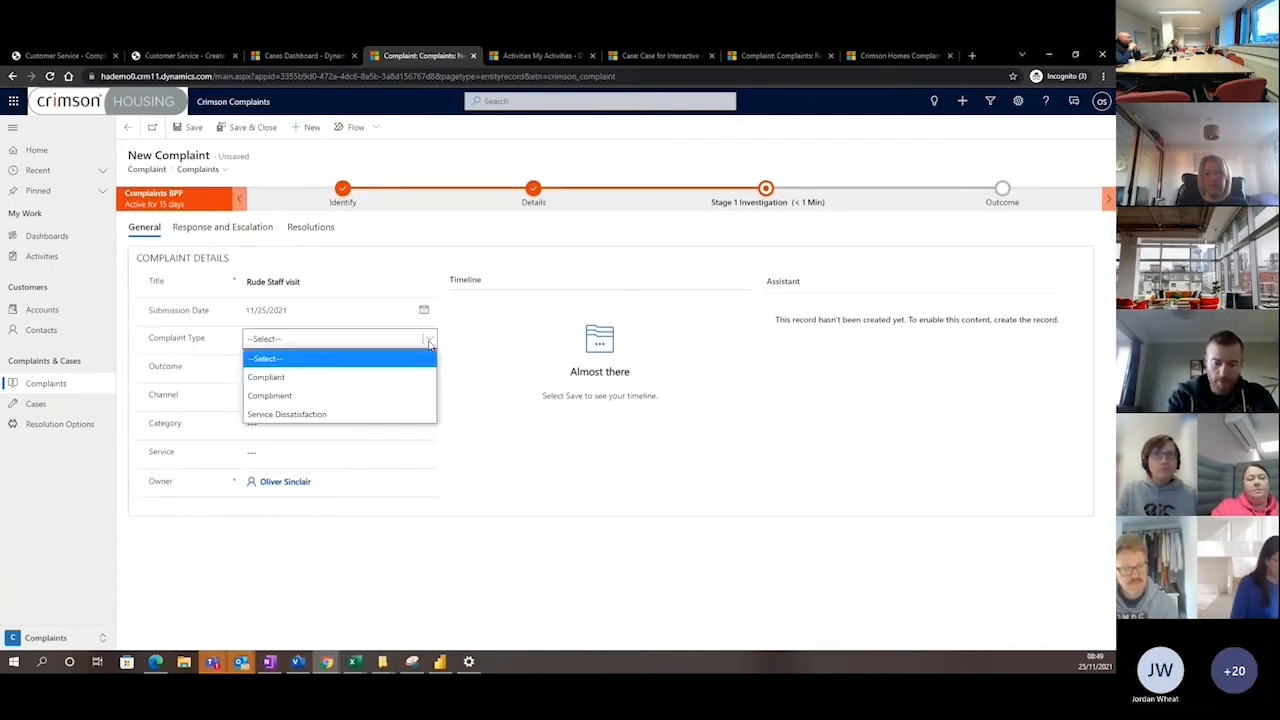
{"action": "left_click", "coordinate": [266, 377]}
Set the new complaint's channel to Internal
{"action": "left_click", "coordinate": [346, 395]}
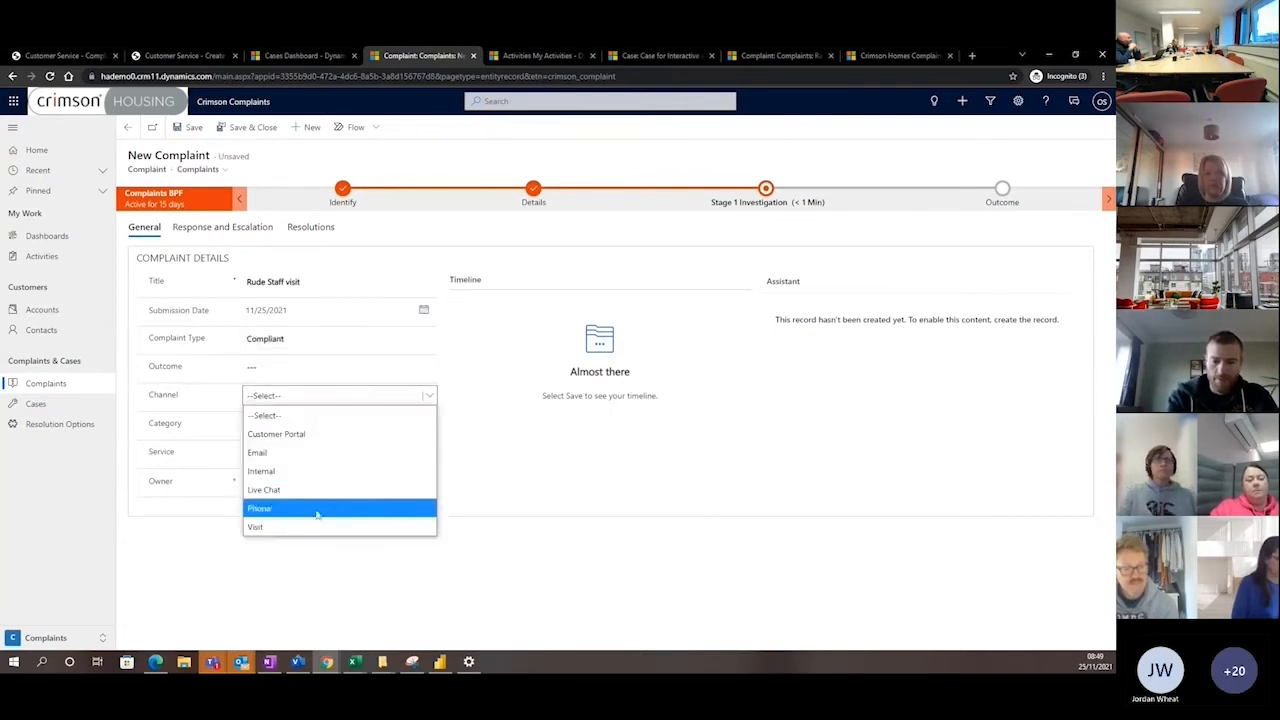
{"action": "left_click", "coordinate": [297, 471]}
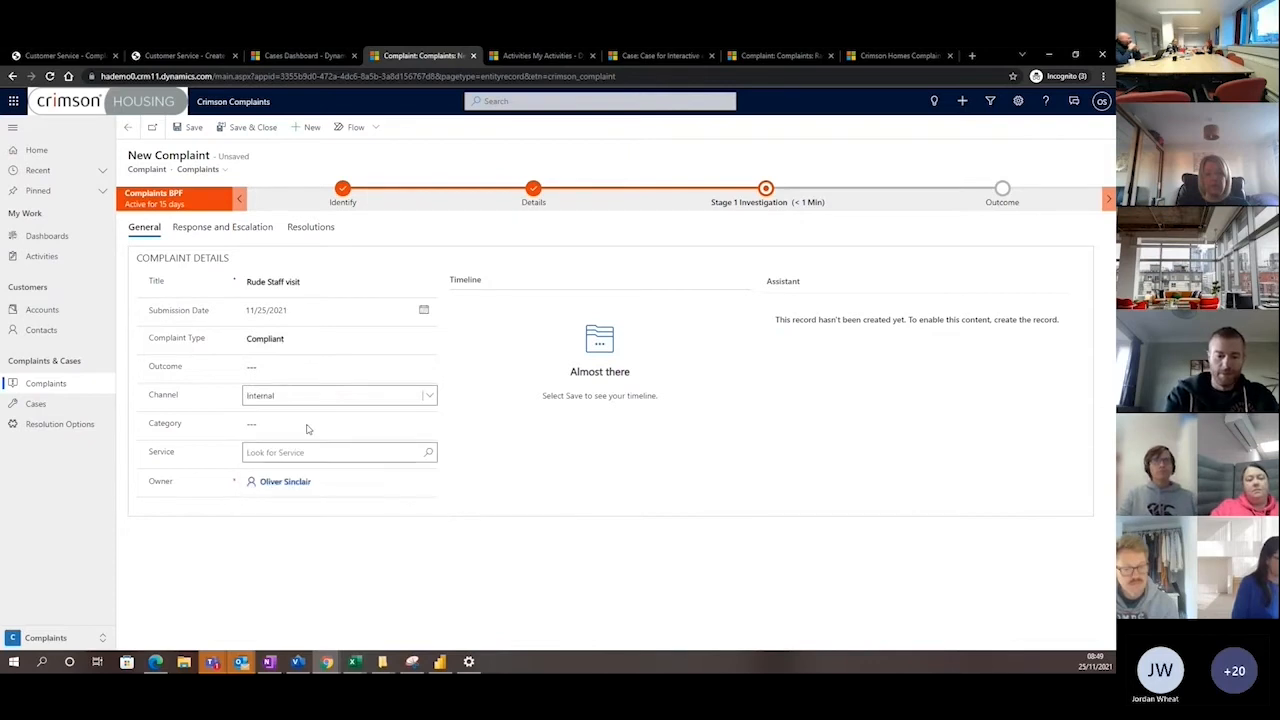
{"action": "left_click", "coordinate": [385, 396]}
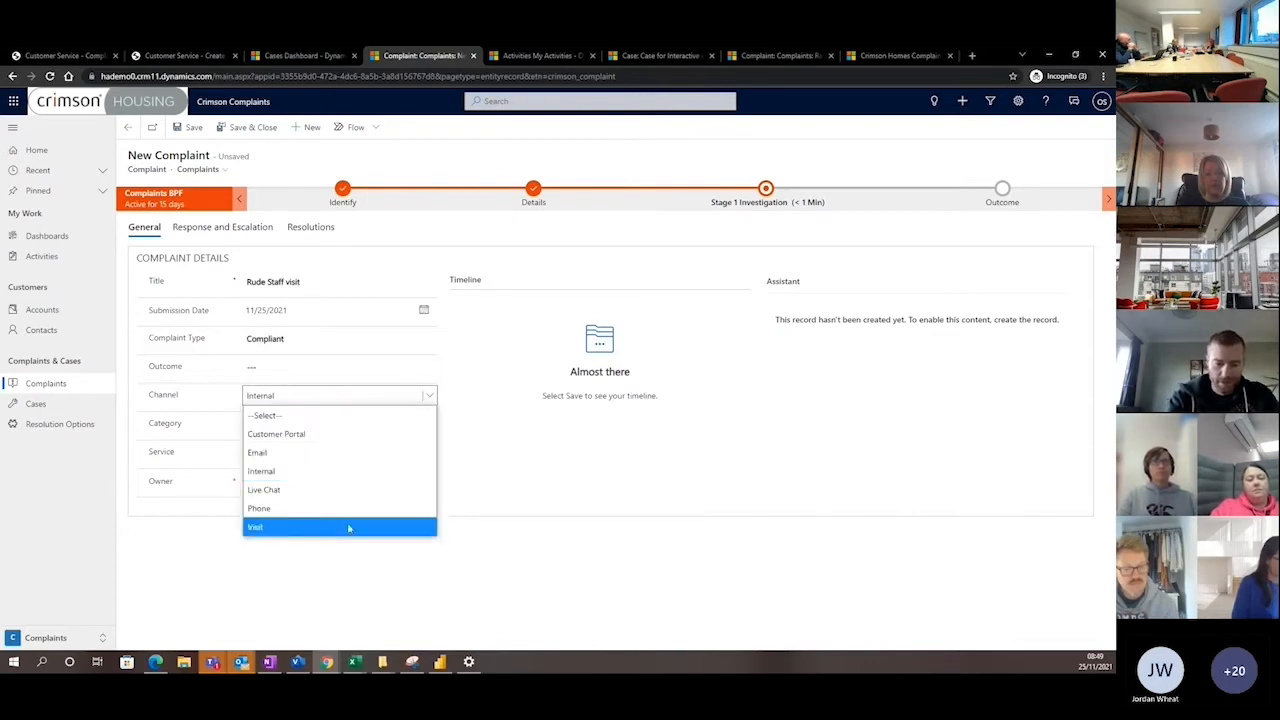
{"action": "left_click", "coordinate": [585, 443]}
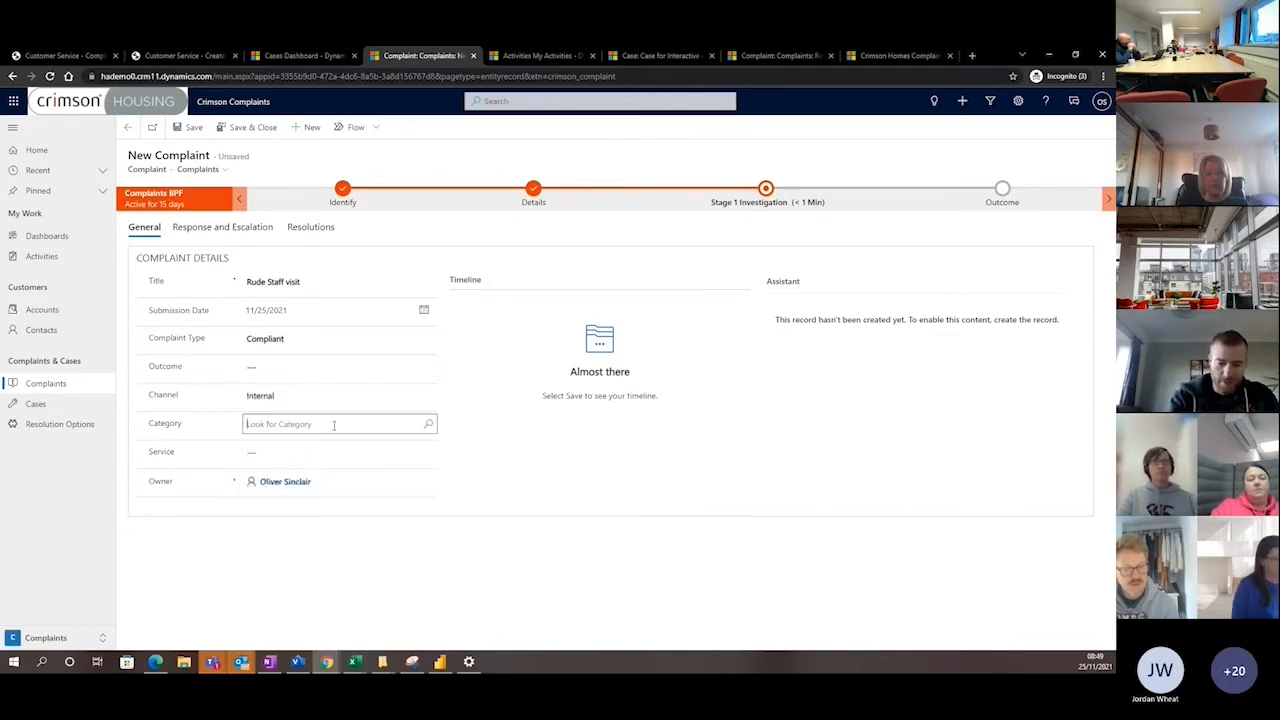
Assign the Housing category and the Housing Management service to the new complaint
{"action": "left_click", "coordinate": [373, 423]}
{"action": "left_click", "coordinate": [430, 426]}
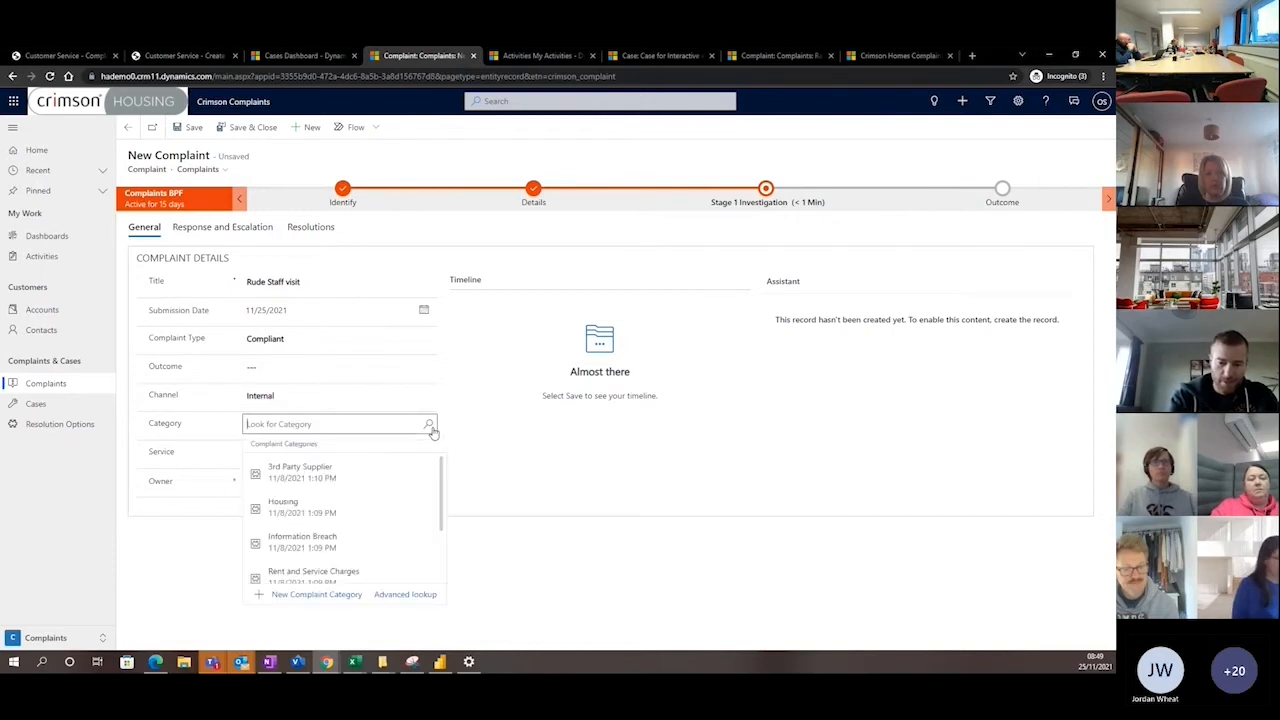
{"action": "left_click", "coordinate": [370, 511]}
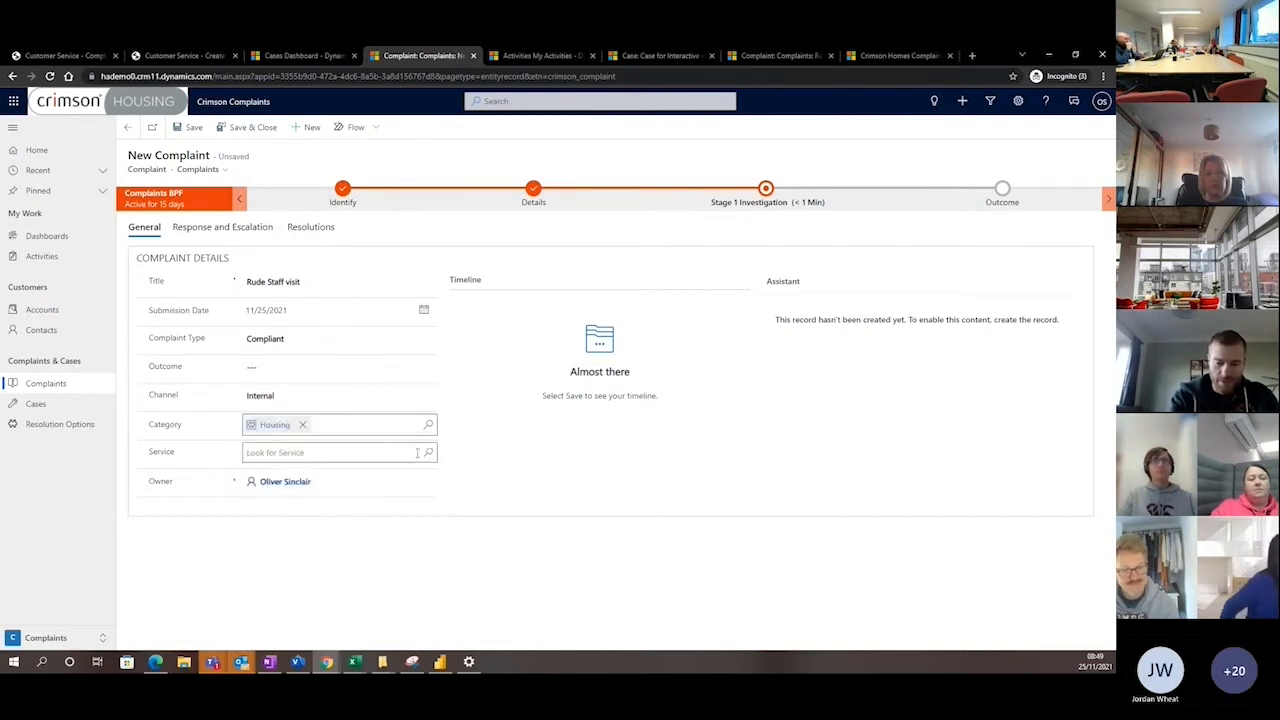
{"action": "left_click", "coordinate": [429, 453]}
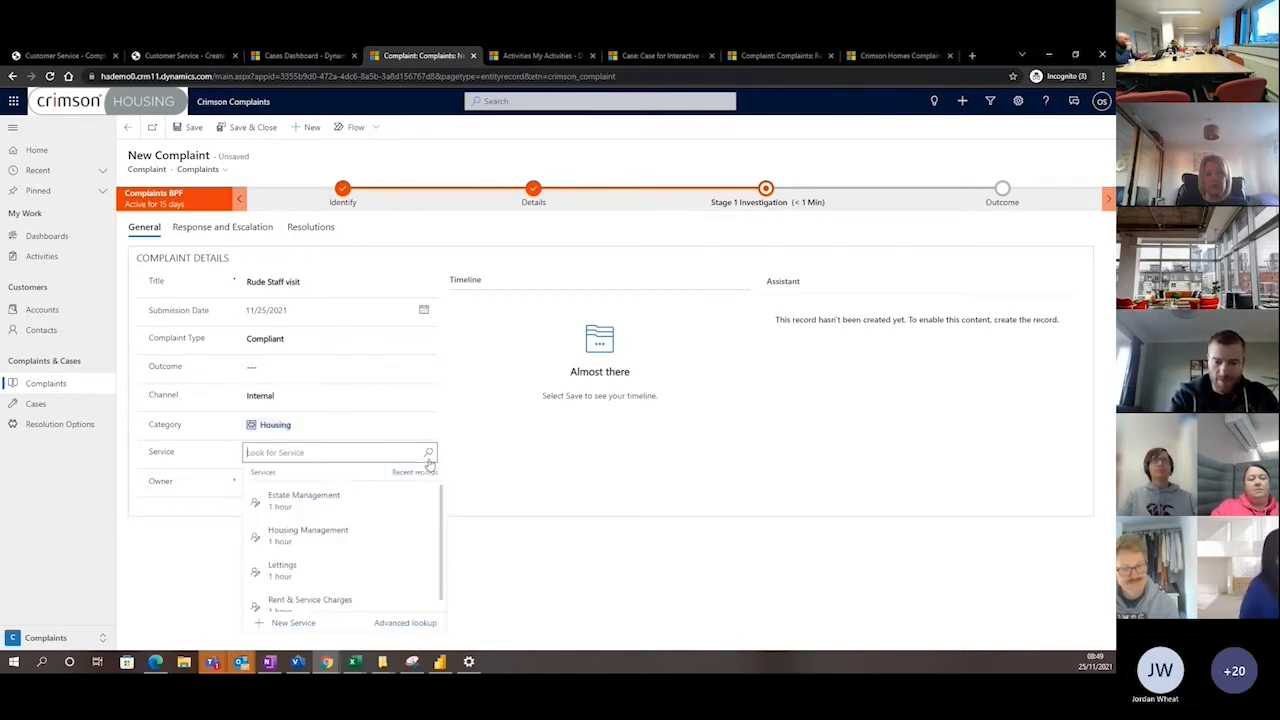
{"action": "left_click", "coordinate": [376, 538]}
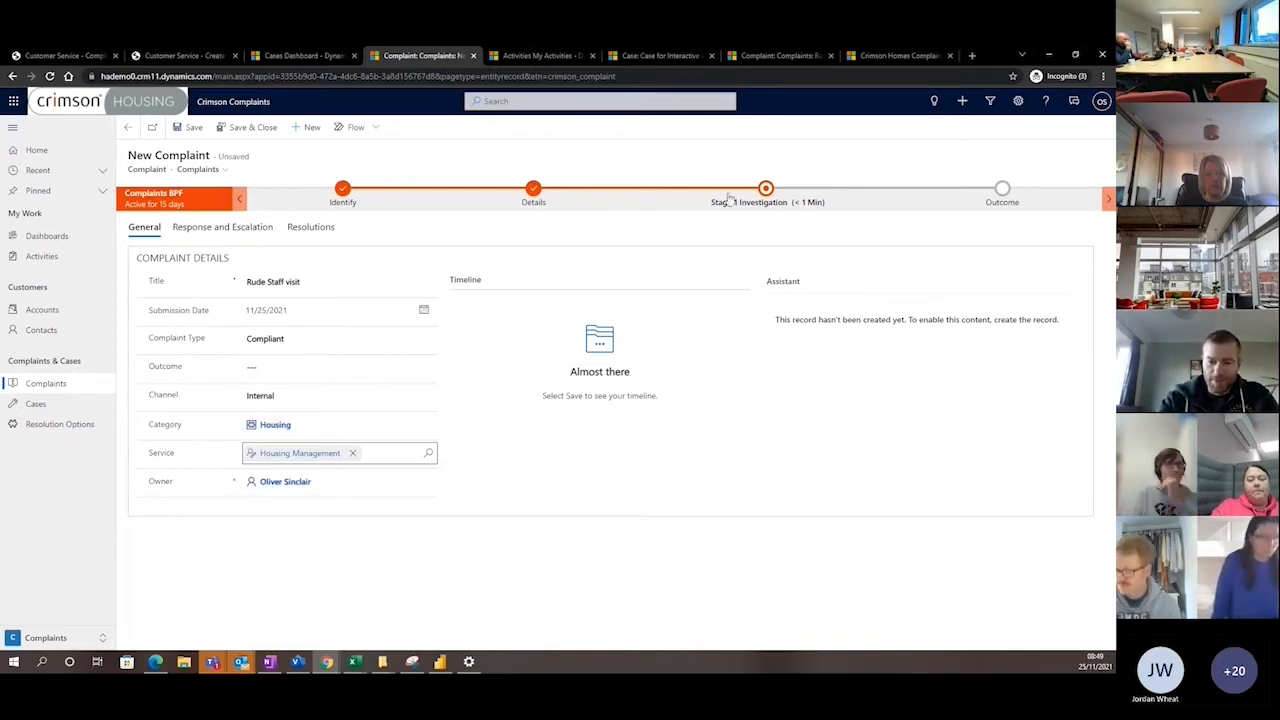
Set the preferred resolution in the Stage 1 Investigation stage to Issue Apology
{"action": "left_click", "coordinate": [757, 202]}
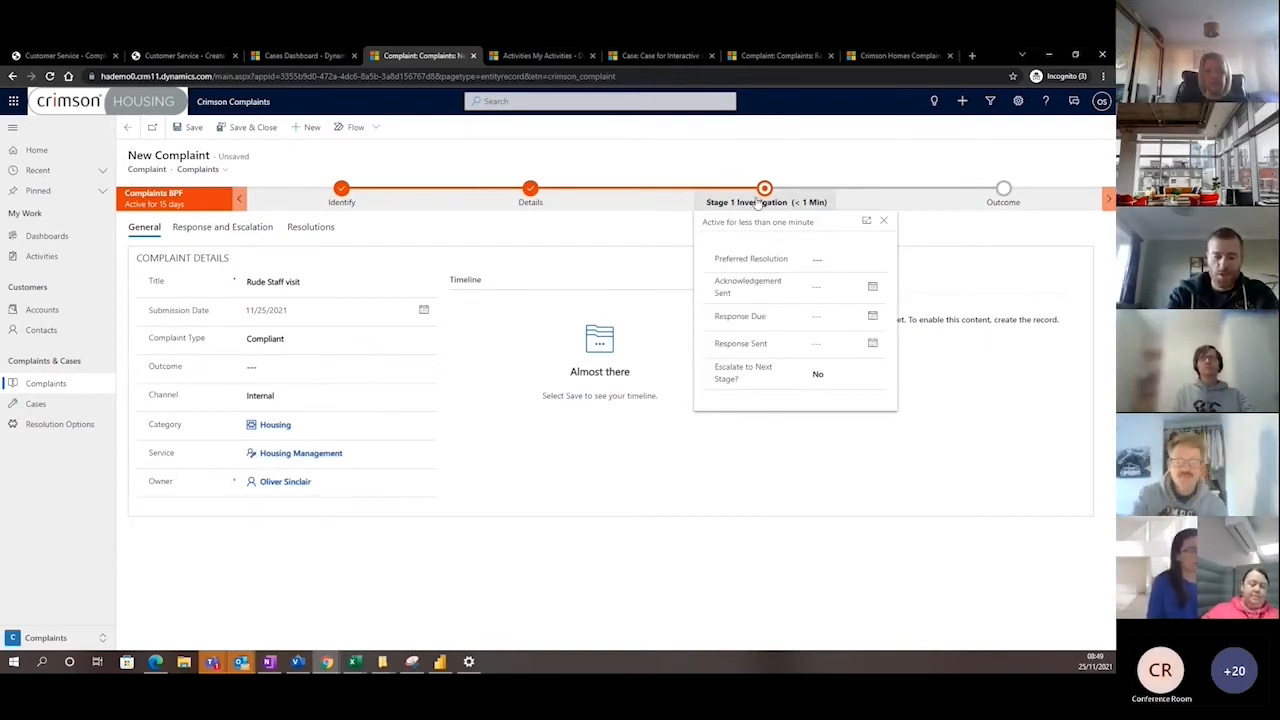
{"action": "left_click", "coordinate": [880, 262]}
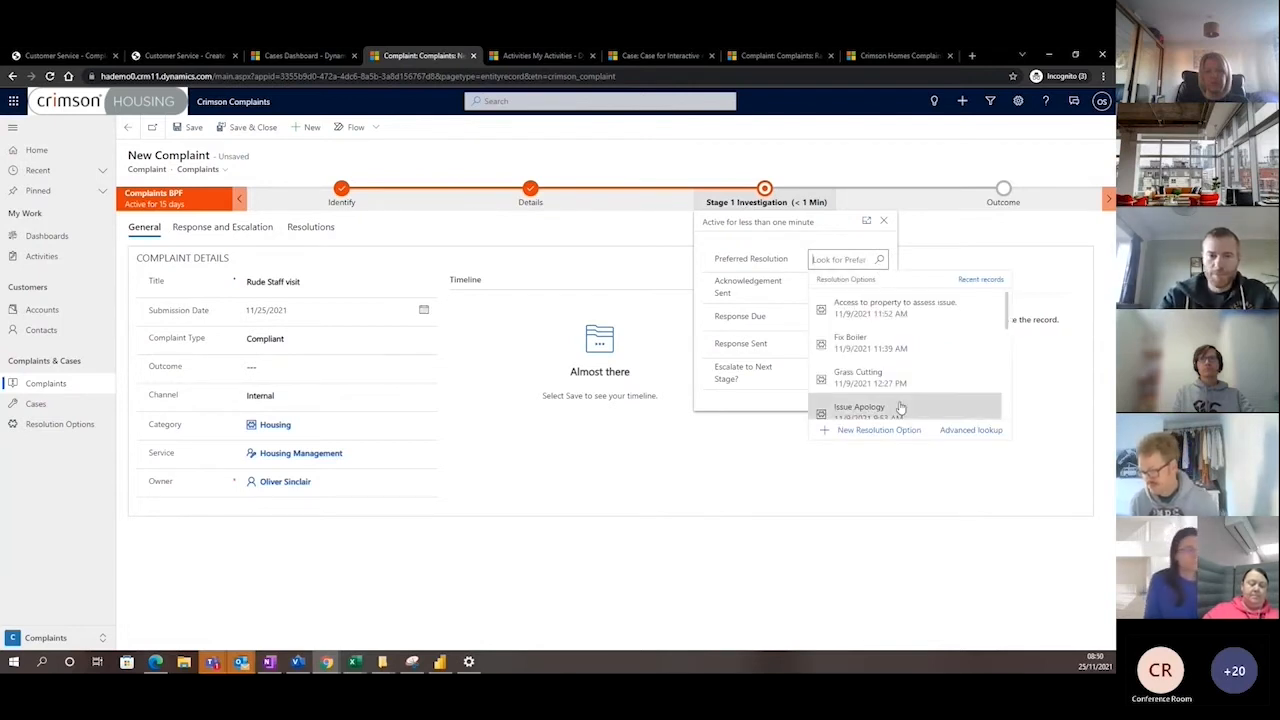
{"action": "left_click", "coordinate": [860, 408]}
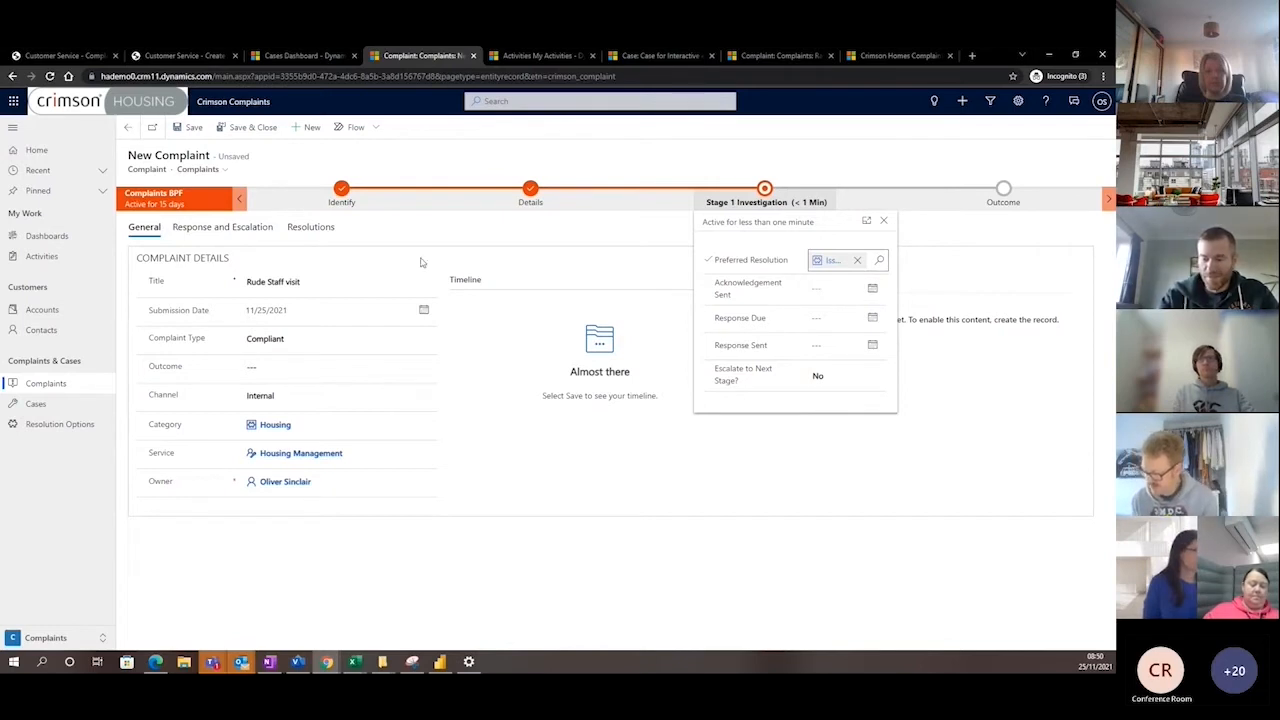
Review the new complaint's response and escalation fields, then save the complaint record
{"action": "left_click", "coordinate": [229, 240]}
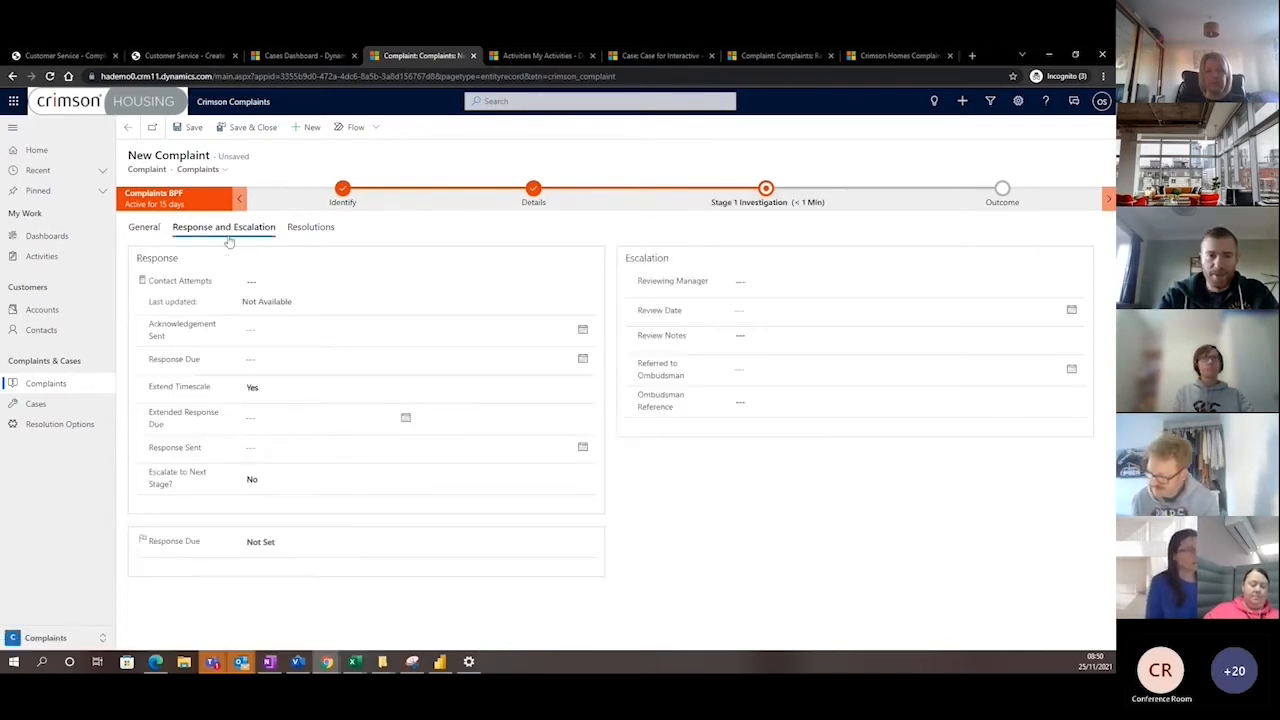
{"action": "left_click", "coordinate": [143, 229]}
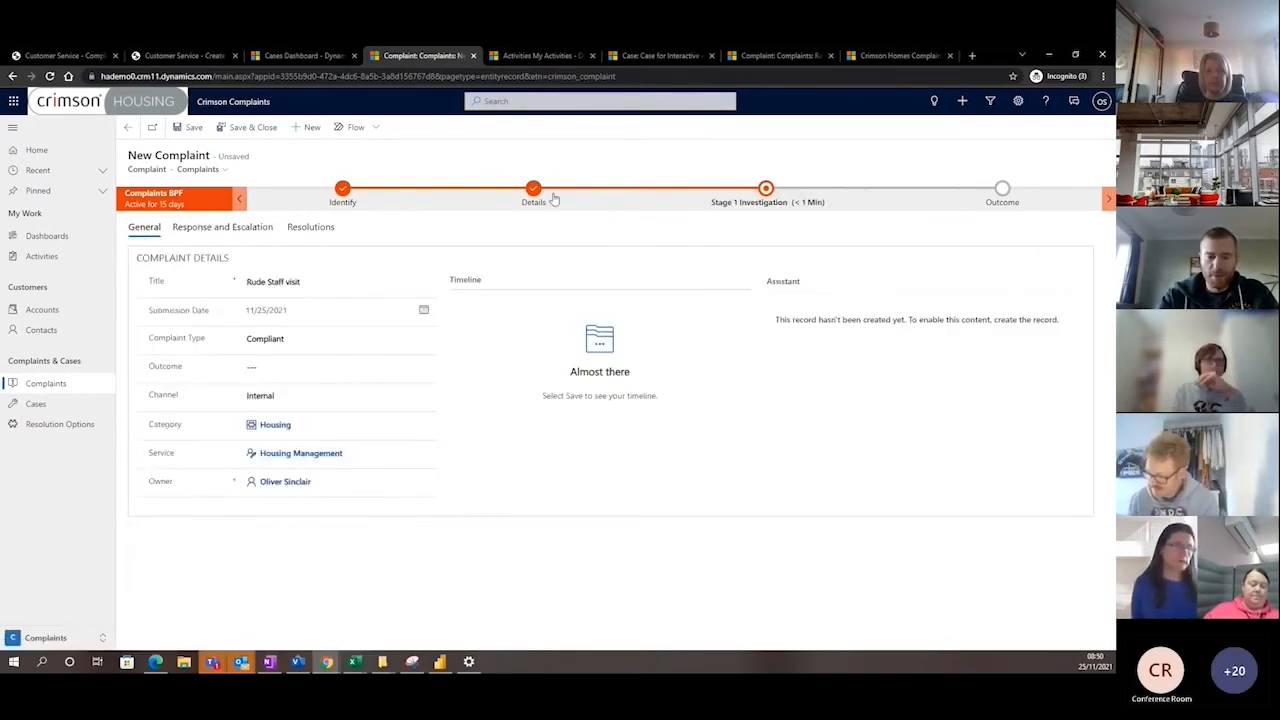
{"action": "left_click", "coordinate": [190, 129]}
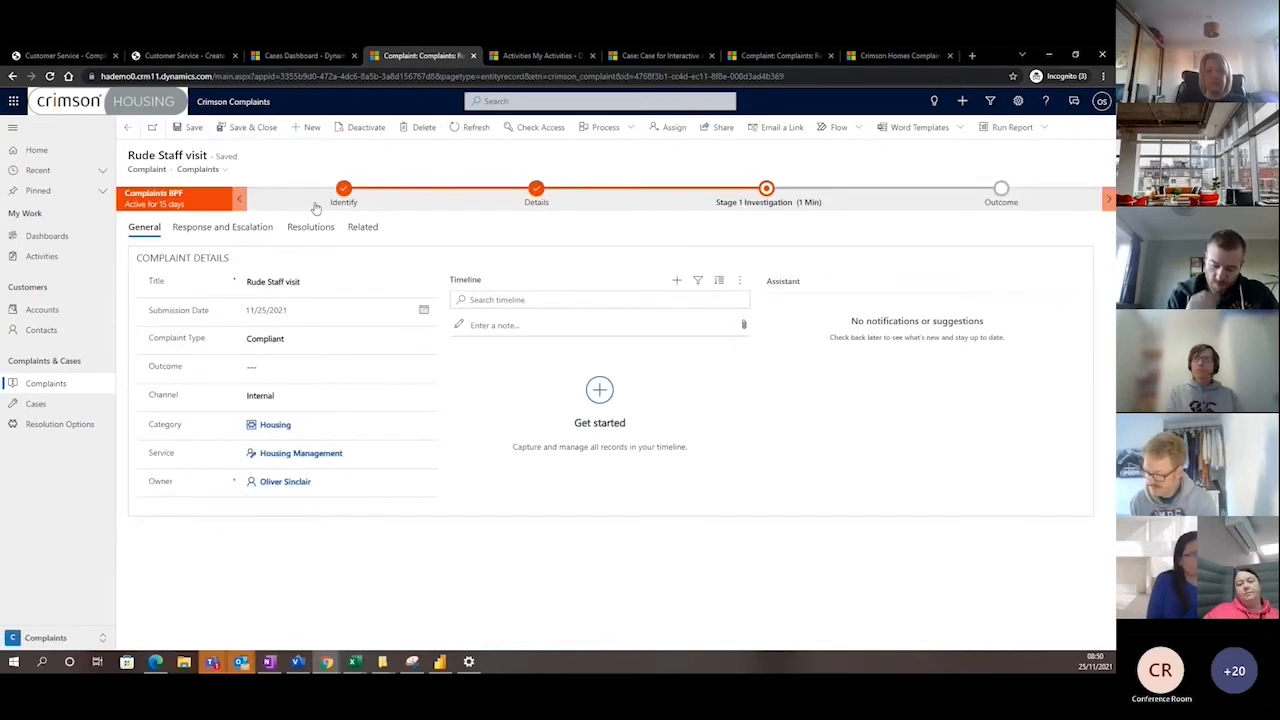
Generate the acknowledgement letter for the Rude Staff visit complaint from the Complaint Acknowledgement Word template, and read through the downloaded document
{"action": "left_click", "coordinate": [931, 136]}
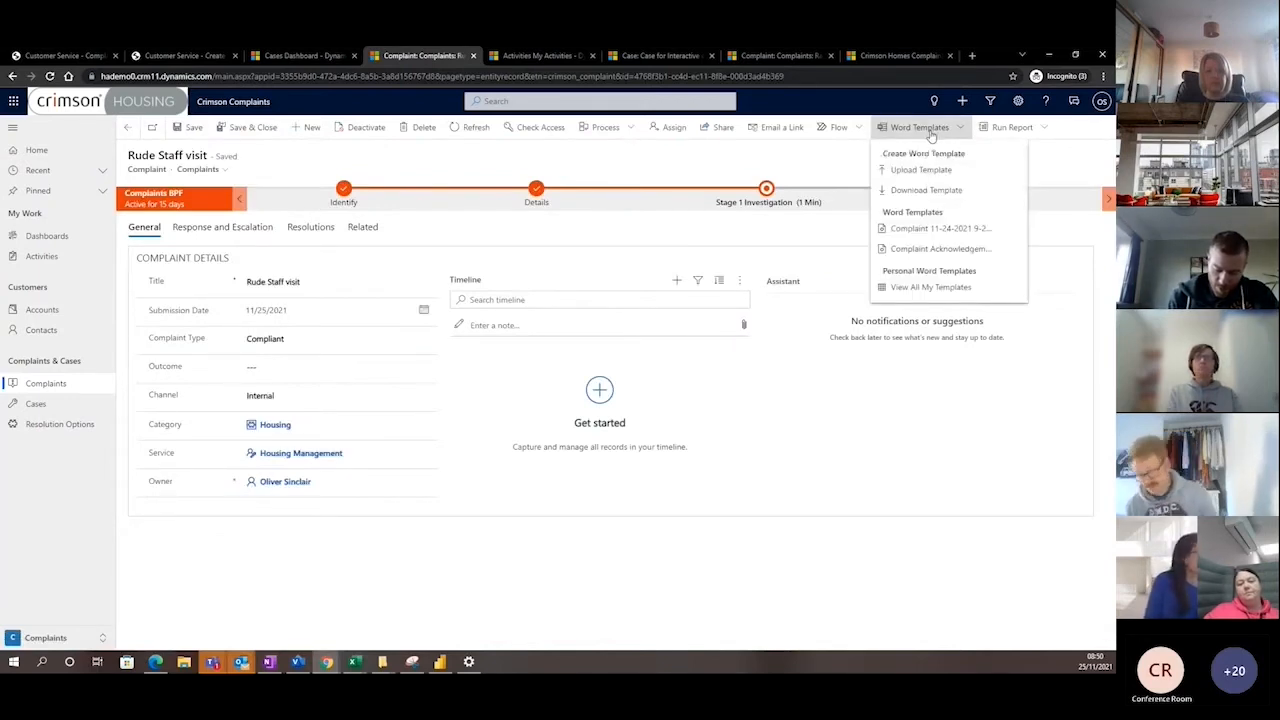
{"action": "left_click", "coordinate": [935, 249]}
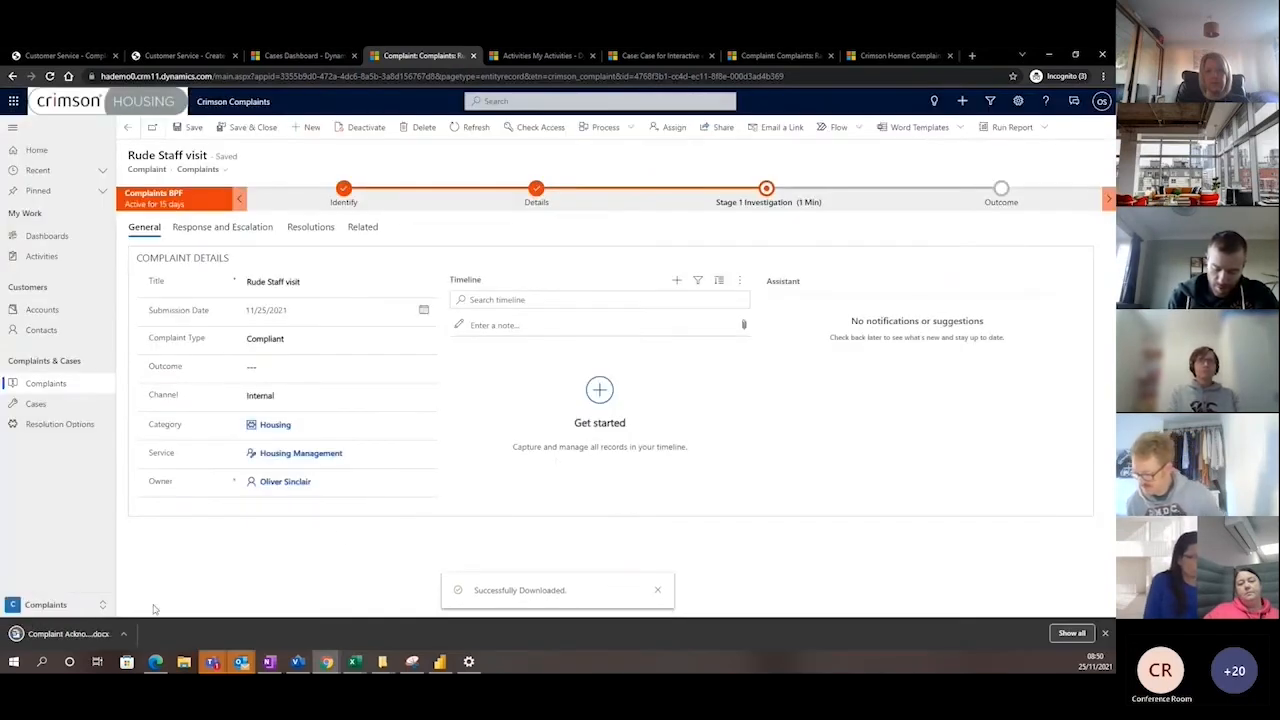
{"action": "left_click", "coordinate": [82, 636]}
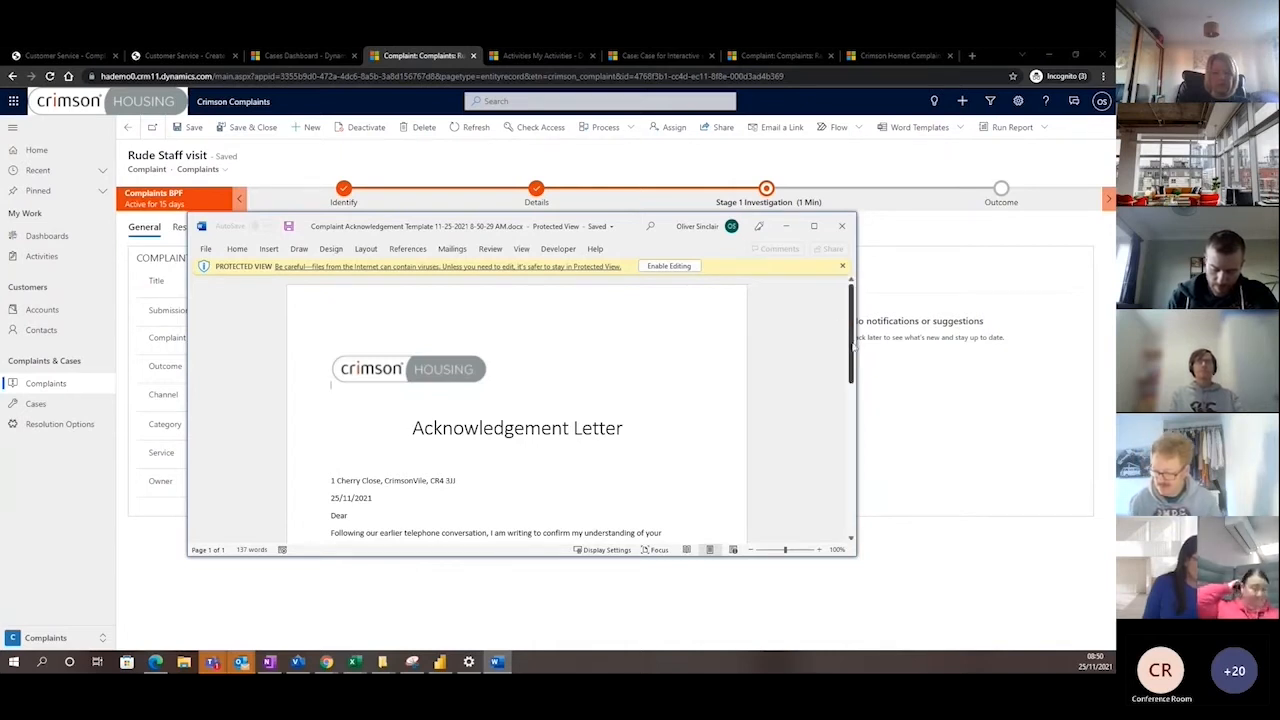
{"action": "left_click_drag", "start_coordinate": [853, 347], "coordinate": [853, 367]}
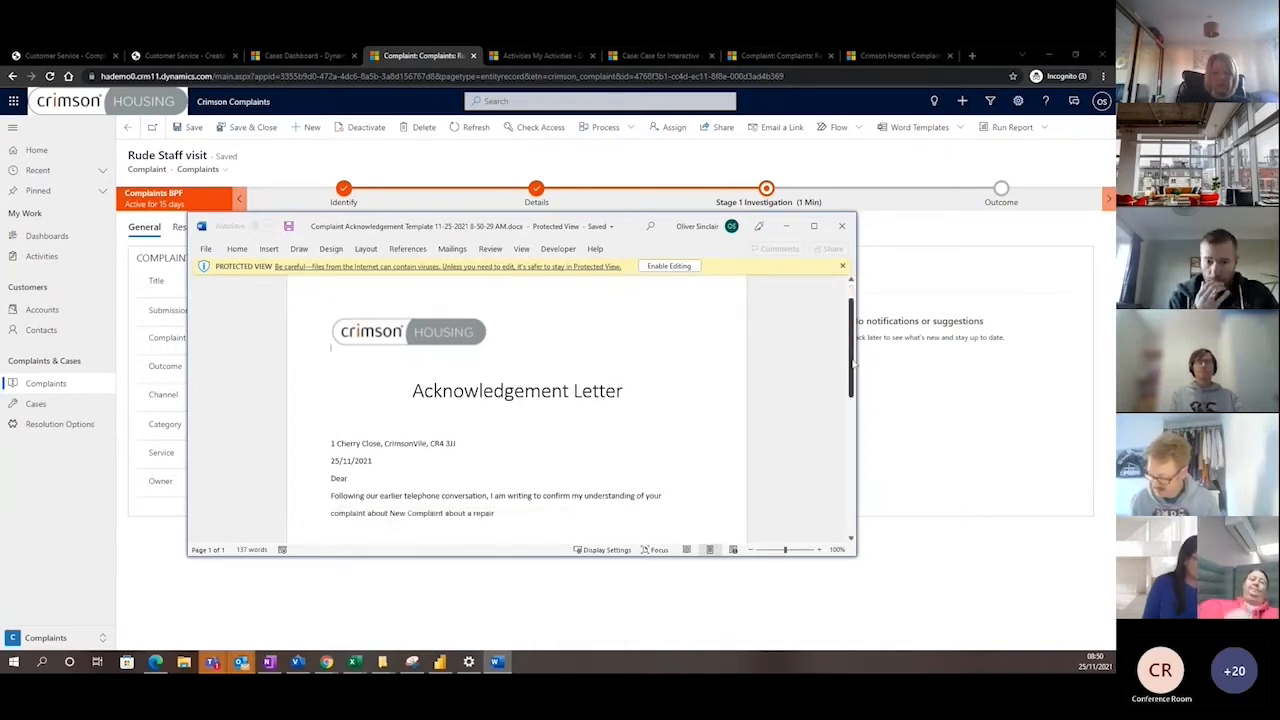
{"action": "scroll", "coordinate": [853, 367], "scroll_direction": "down", "scroll_amount": 1}
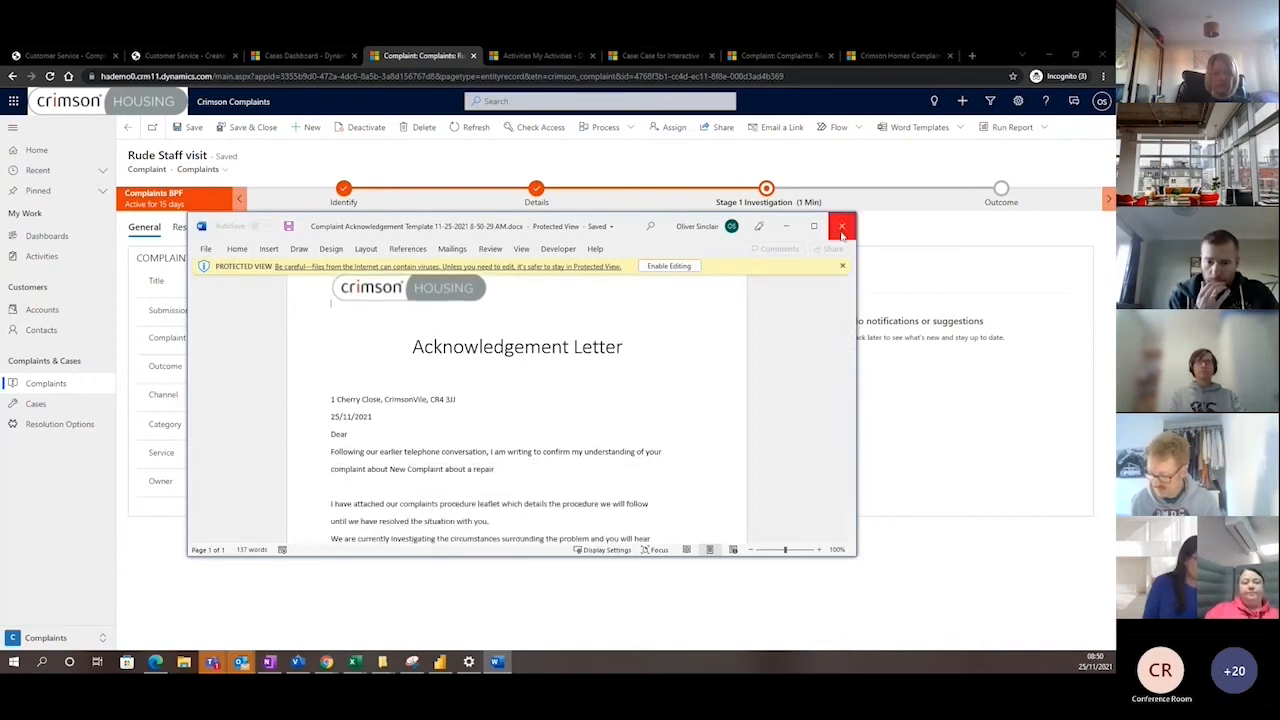
{"action": "left_click", "coordinate": [842, 226]}
Try to add a timeline note titled "Send Letter" with the acknowledgement letter document attached
{"action": "left_click", "coordinate": [743, 328]}
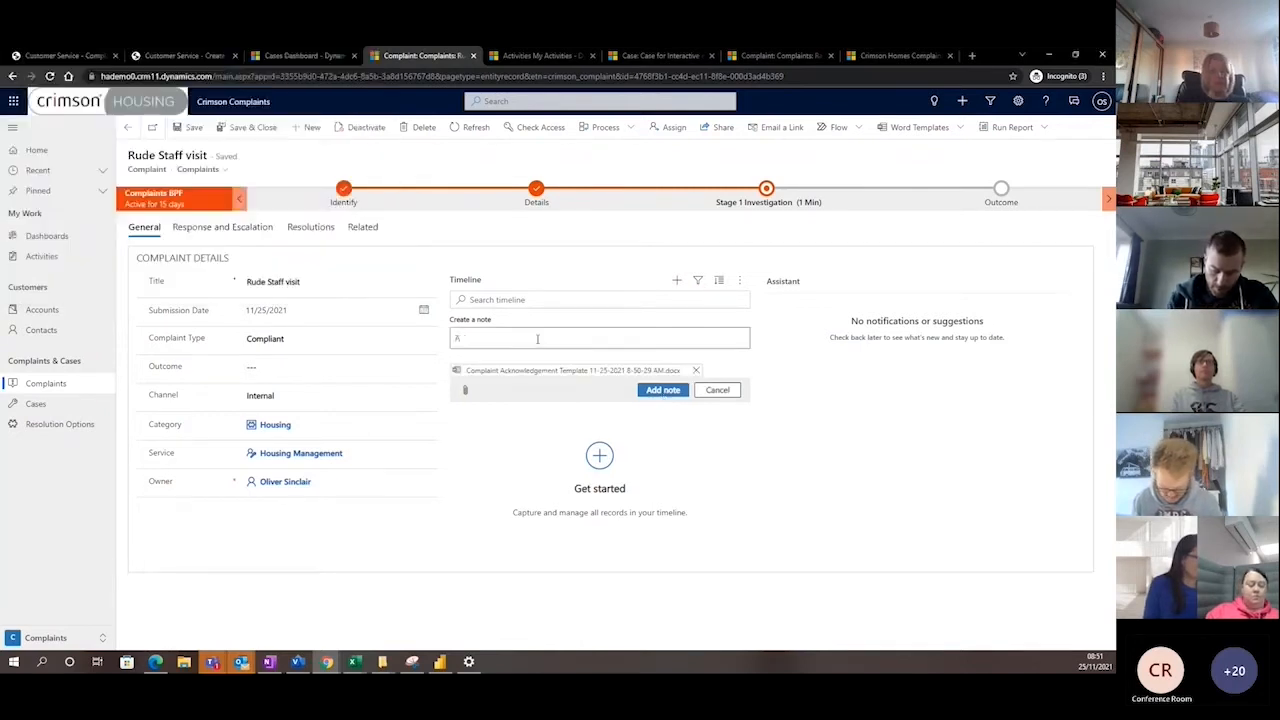
{"action": "type", "text": "Send "}
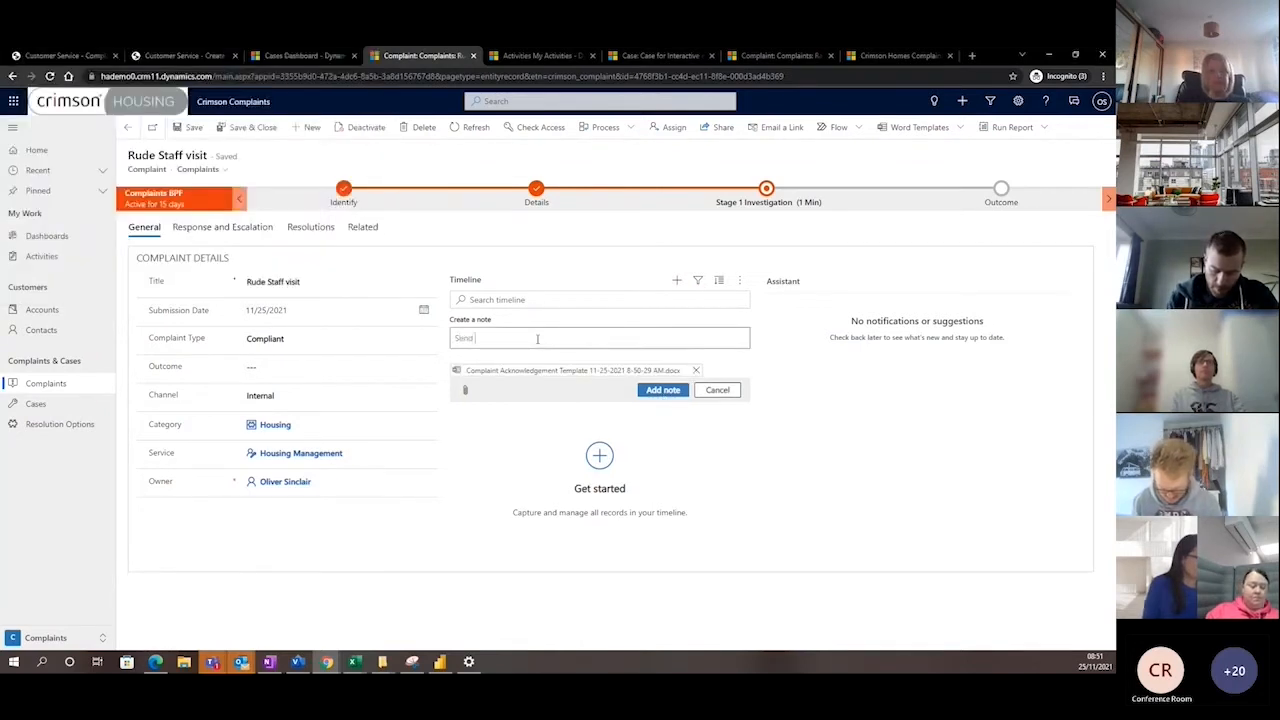
{"action": "type", "text": "Letter"}
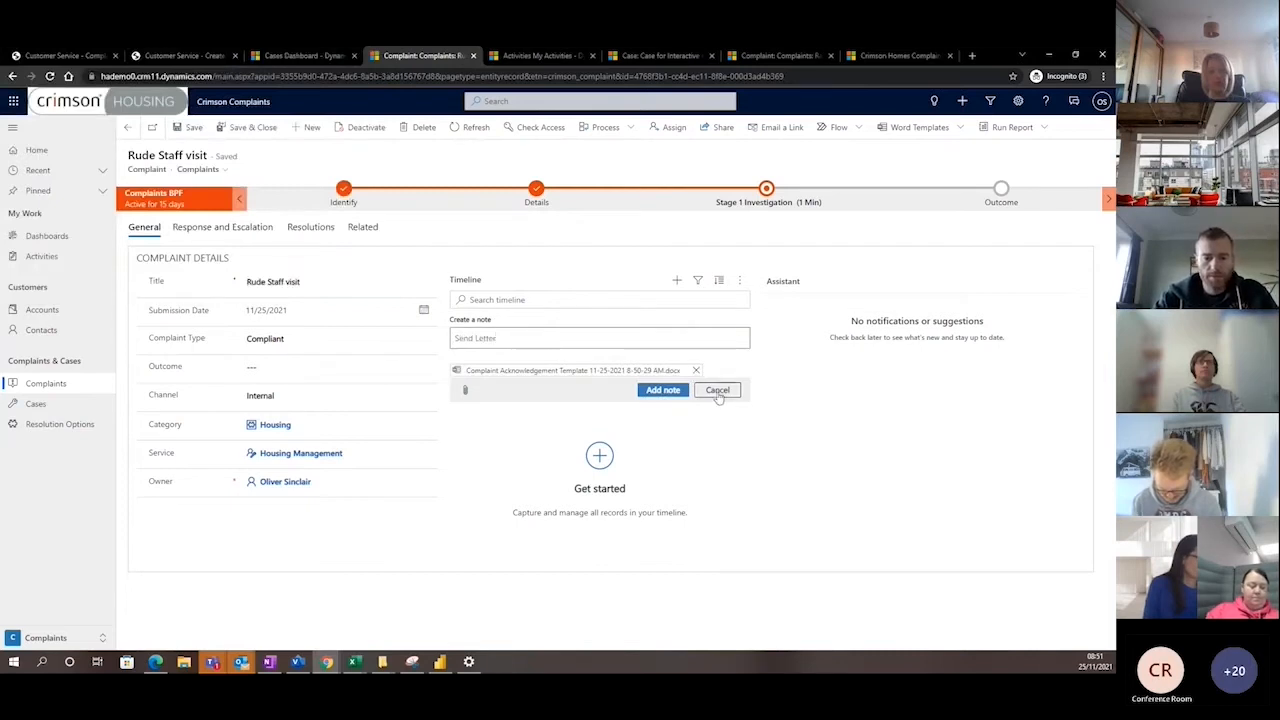
{"action": "left_click", "coordinate": [660, 390]}
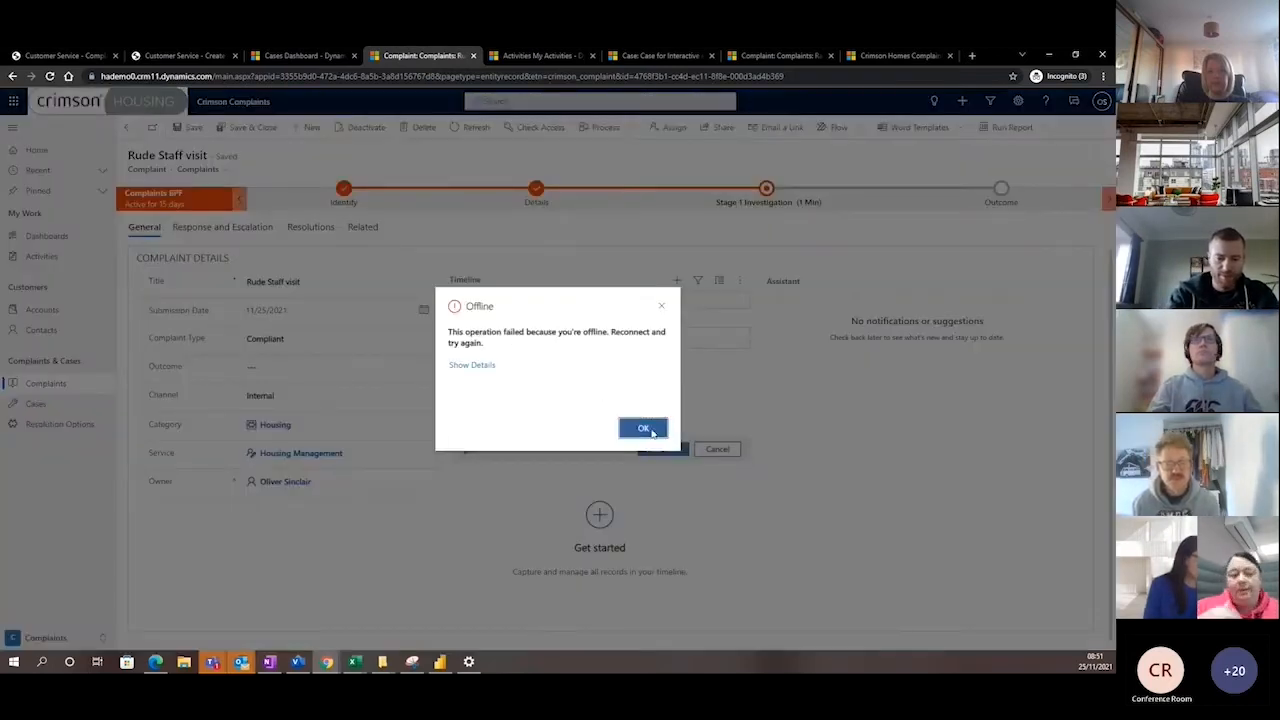
{"action": "left_click", "coordinate": [643, 428]}
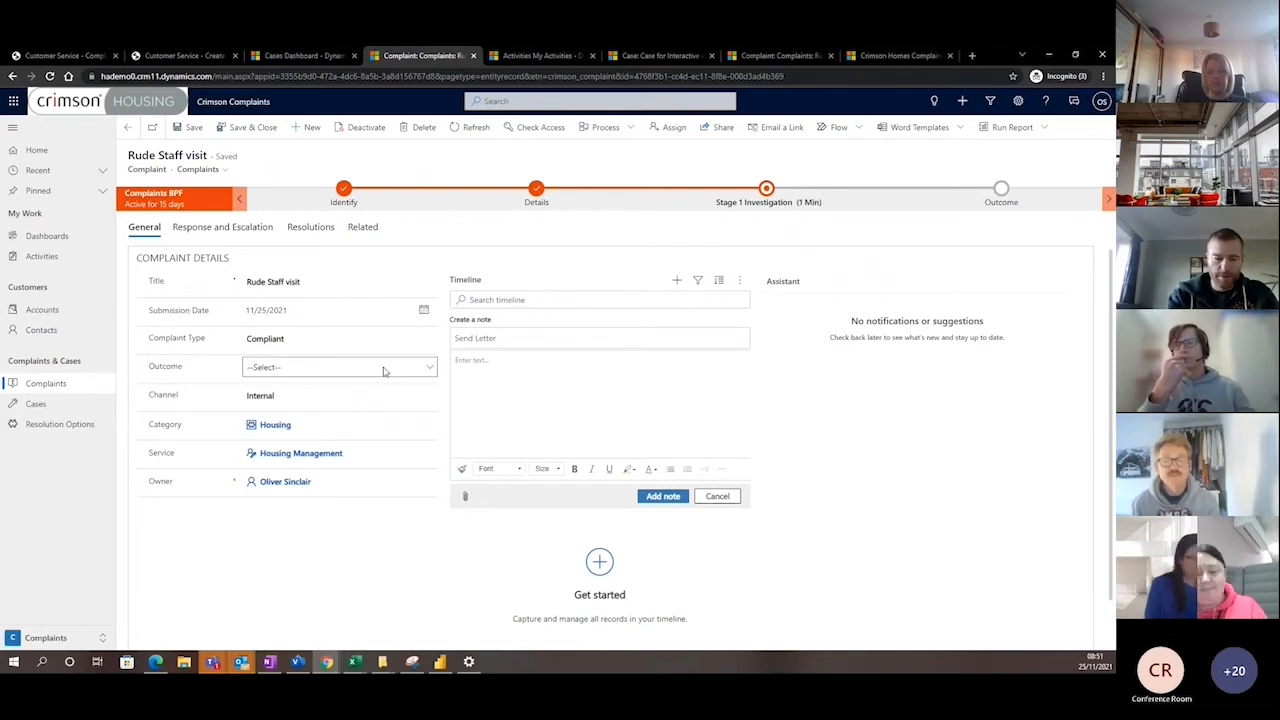
Set the Stage 1 Investigation dates: Acknowledgement Sent 11/25/2021, Response Due 12/2/2021 and Response Sent 11/25/2021
{"action": "left_click", "coordinate": [753, 205]}
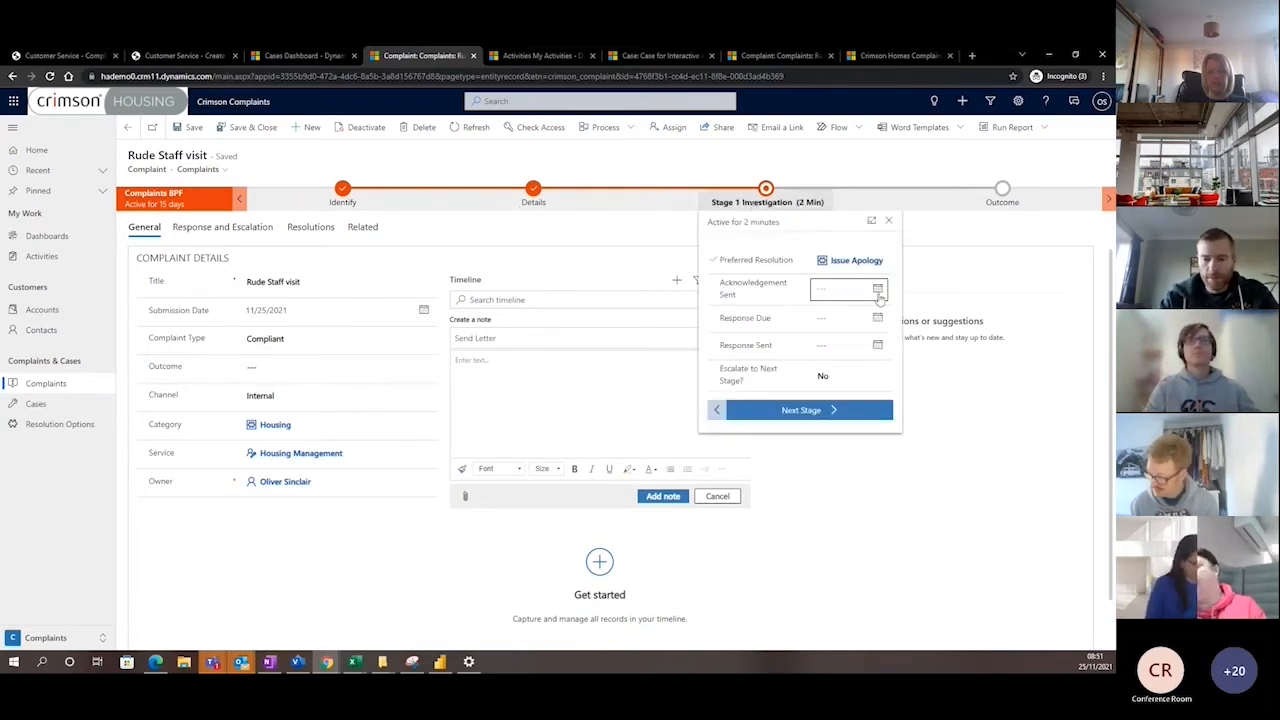
{"action": "left_click", "coordinate": [880, 296]}
{"action": "left_click", "coordinate": [891, 415]}
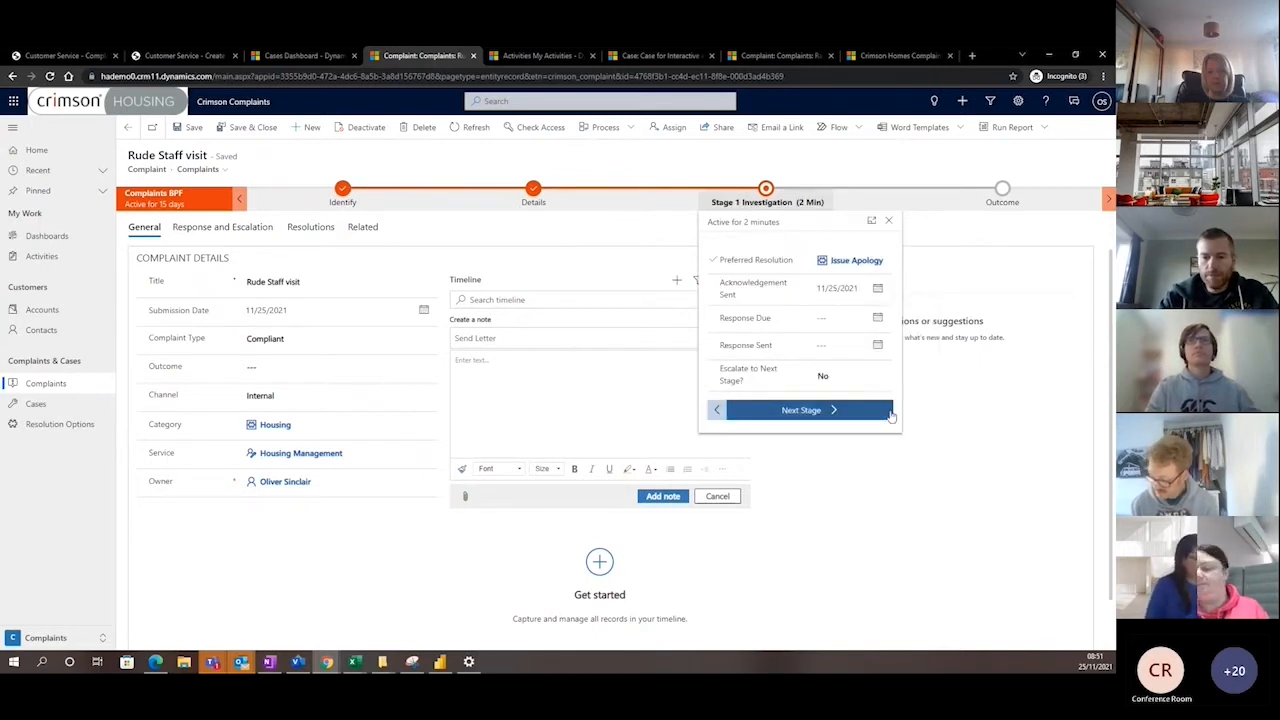
{"action": "left_click", "coordinate": [877, 319]}
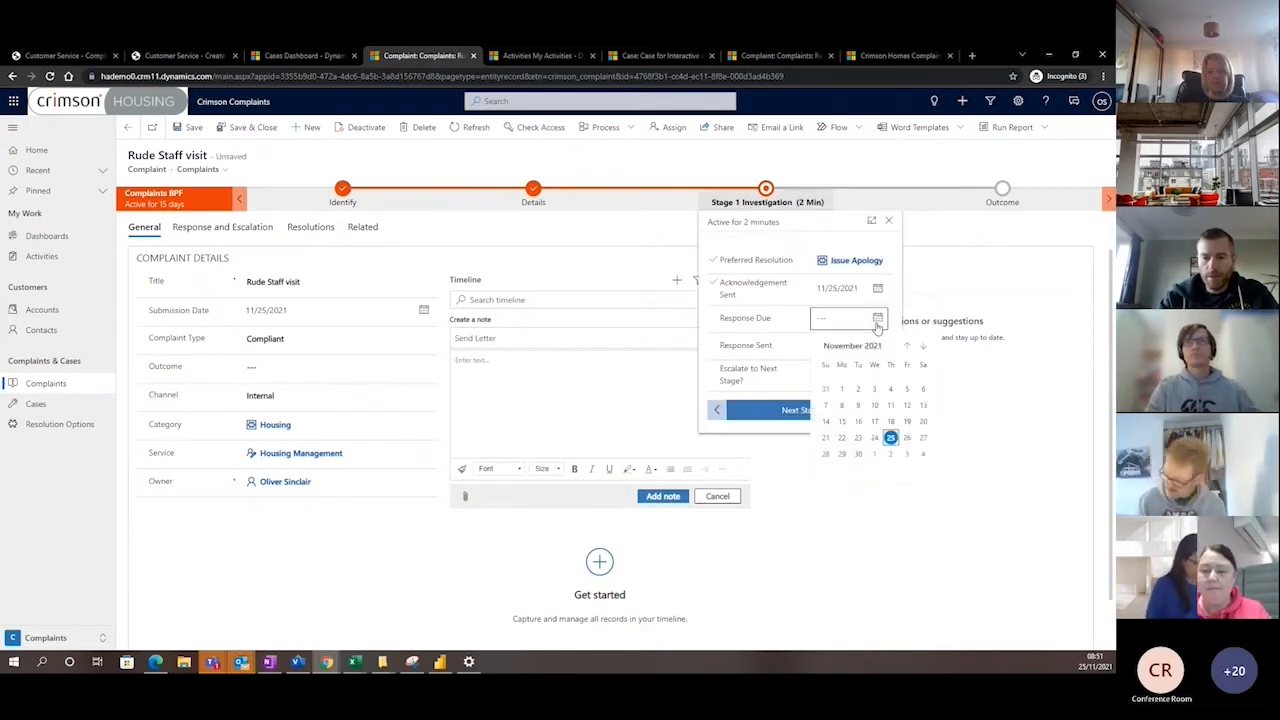
{"action": "left_click", "coordinate": [890, 454]}
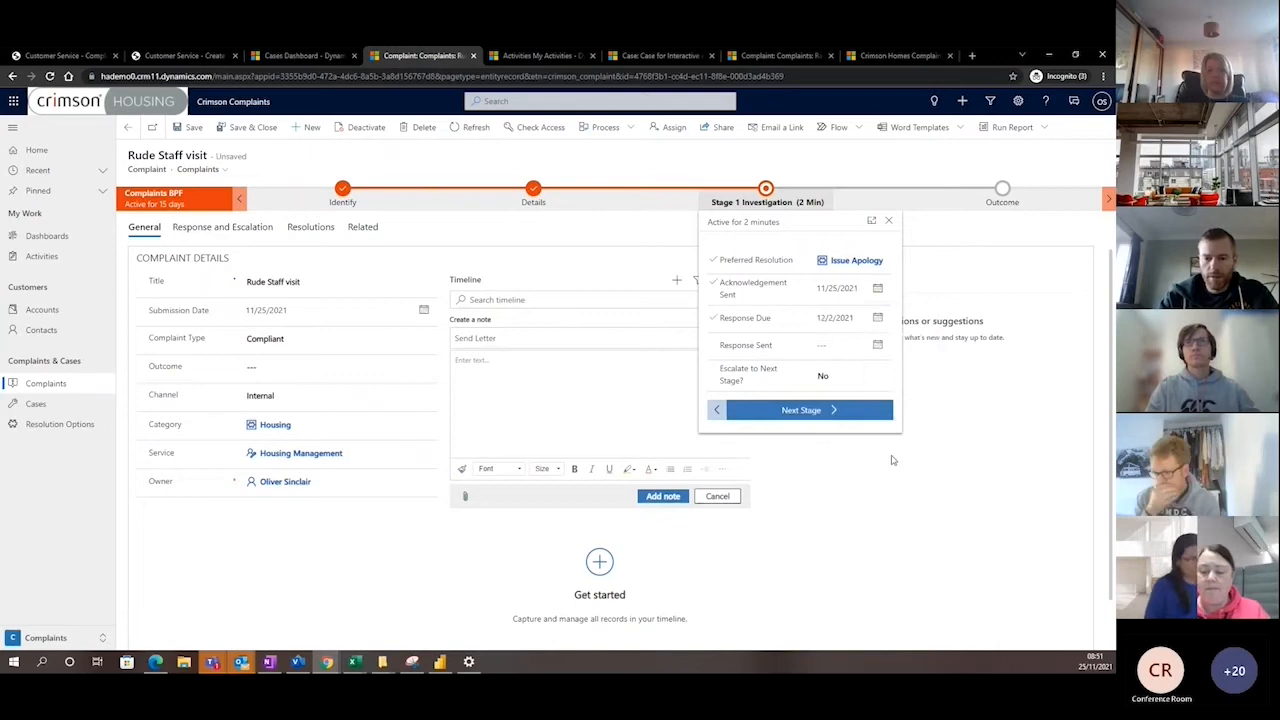
{"action": "left_click", "coordinate": [877, 346]}
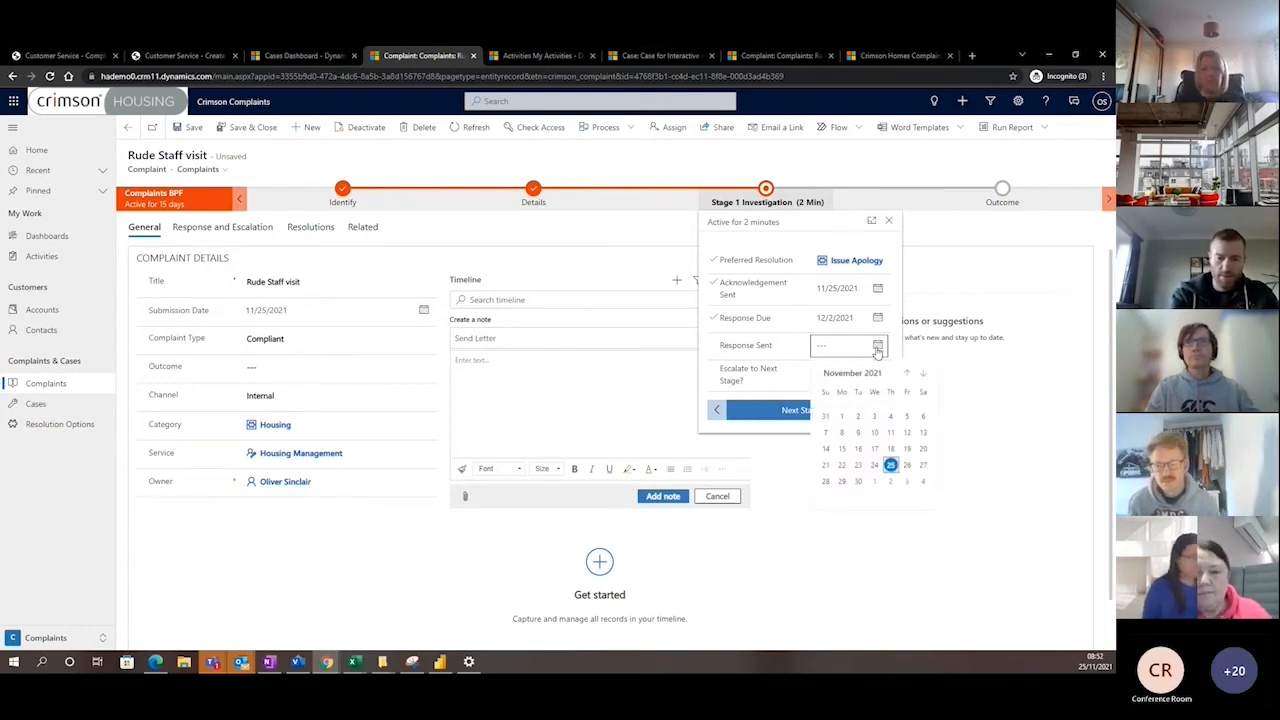
{"action": "left_click", "coordinate": [890, 465]}
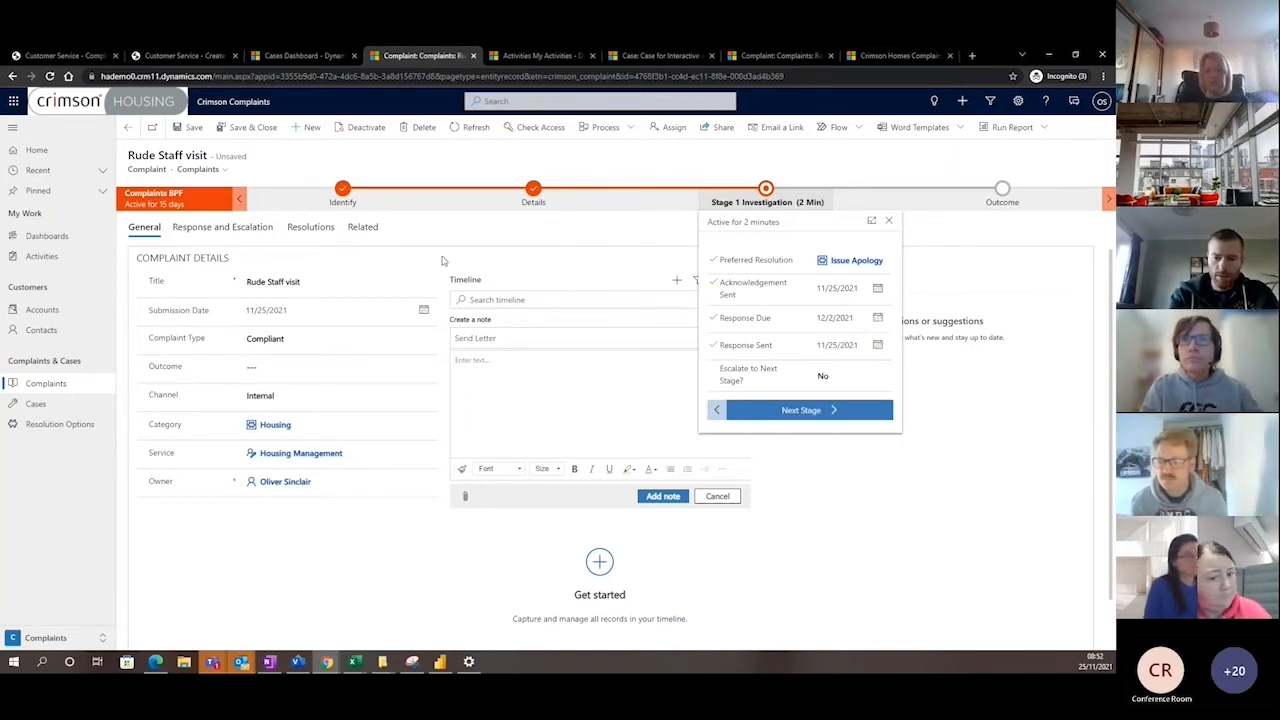
{"action": "left_click", "coordinate": [548, 236]}
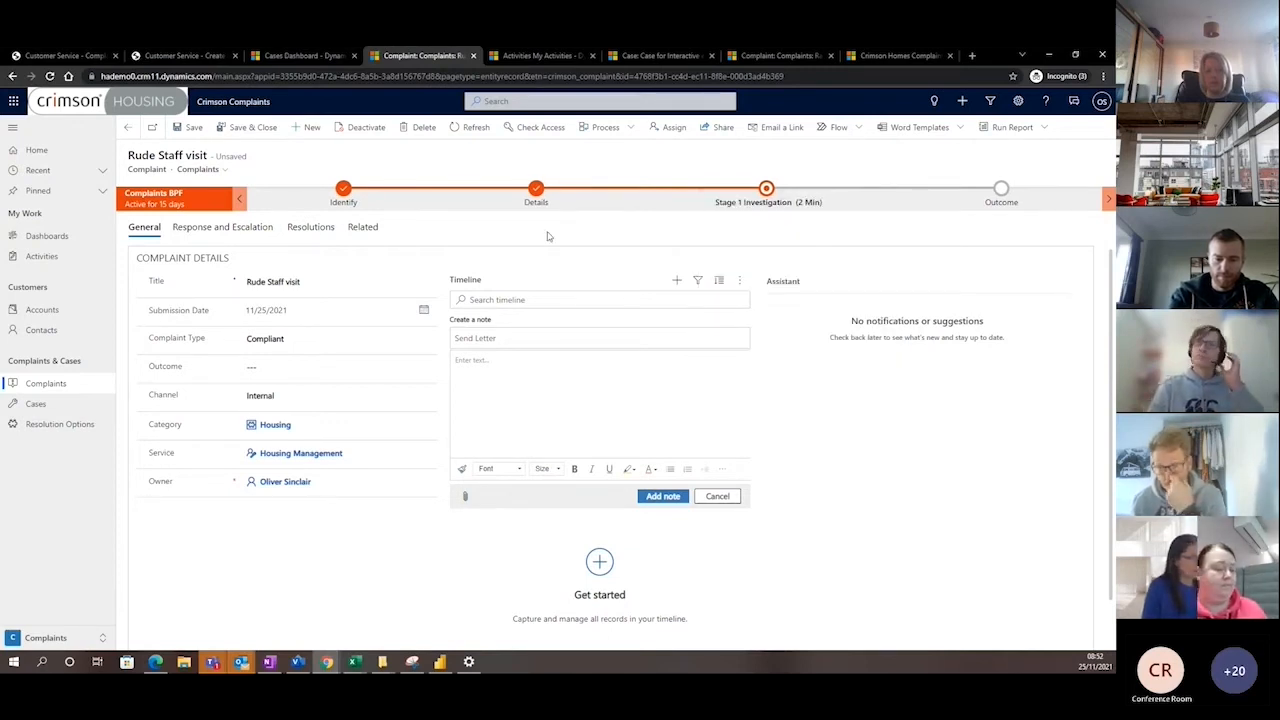
Check the complaint's response details, set its Resolution Date to 11/25/2021 and save the record
{"action": "left_click", "coordinate": [224, 228]}
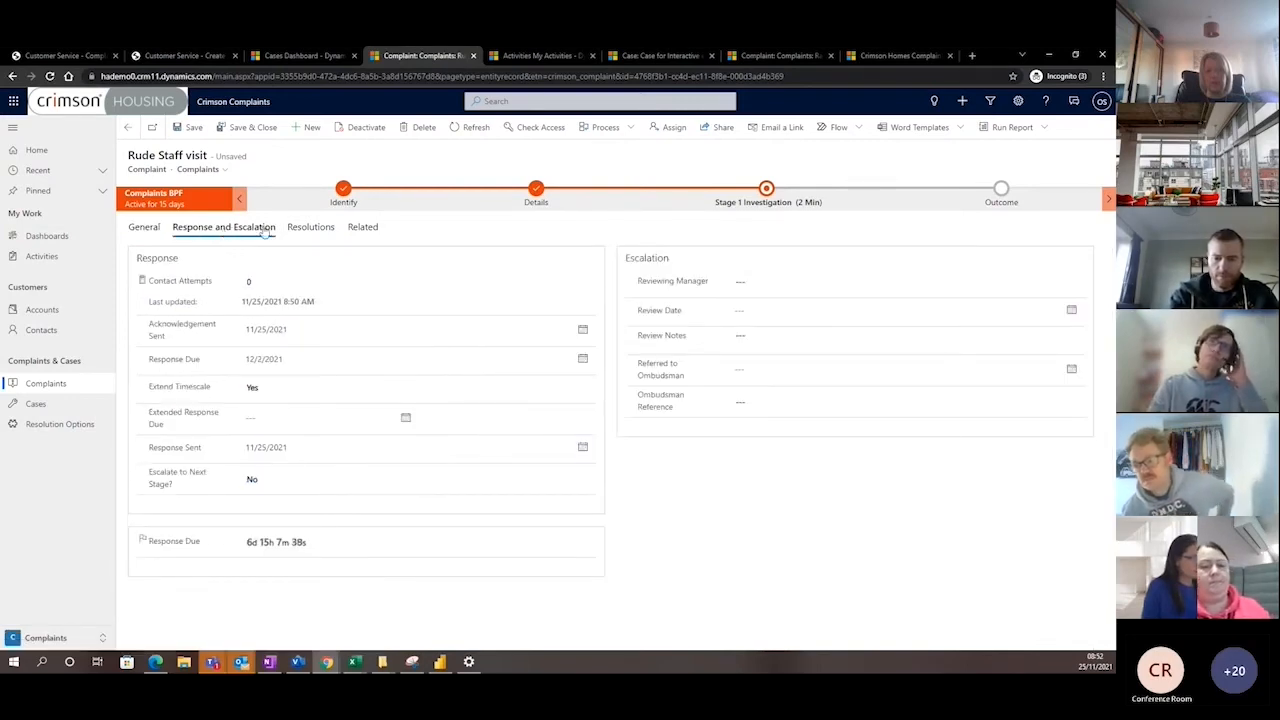
{"action": "left_click", "coordinate": [310, 228]}
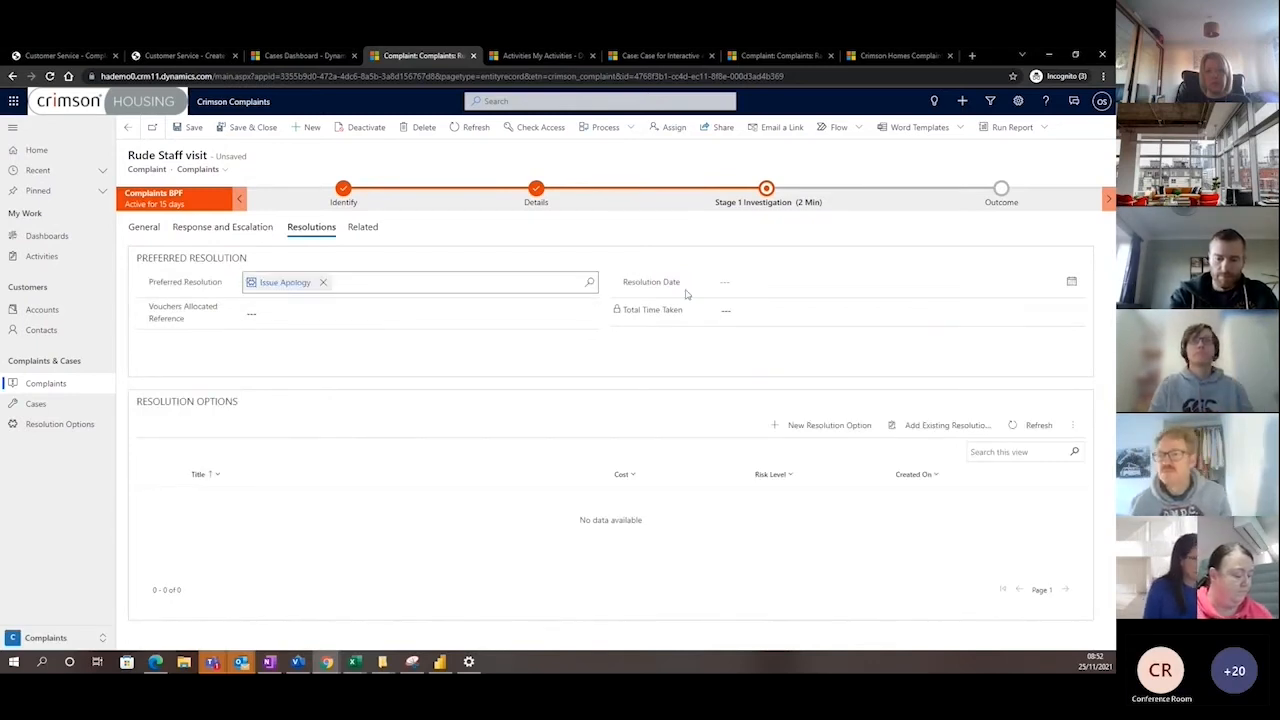
{"action": "left_click", "coordinate": [1071, 284]}
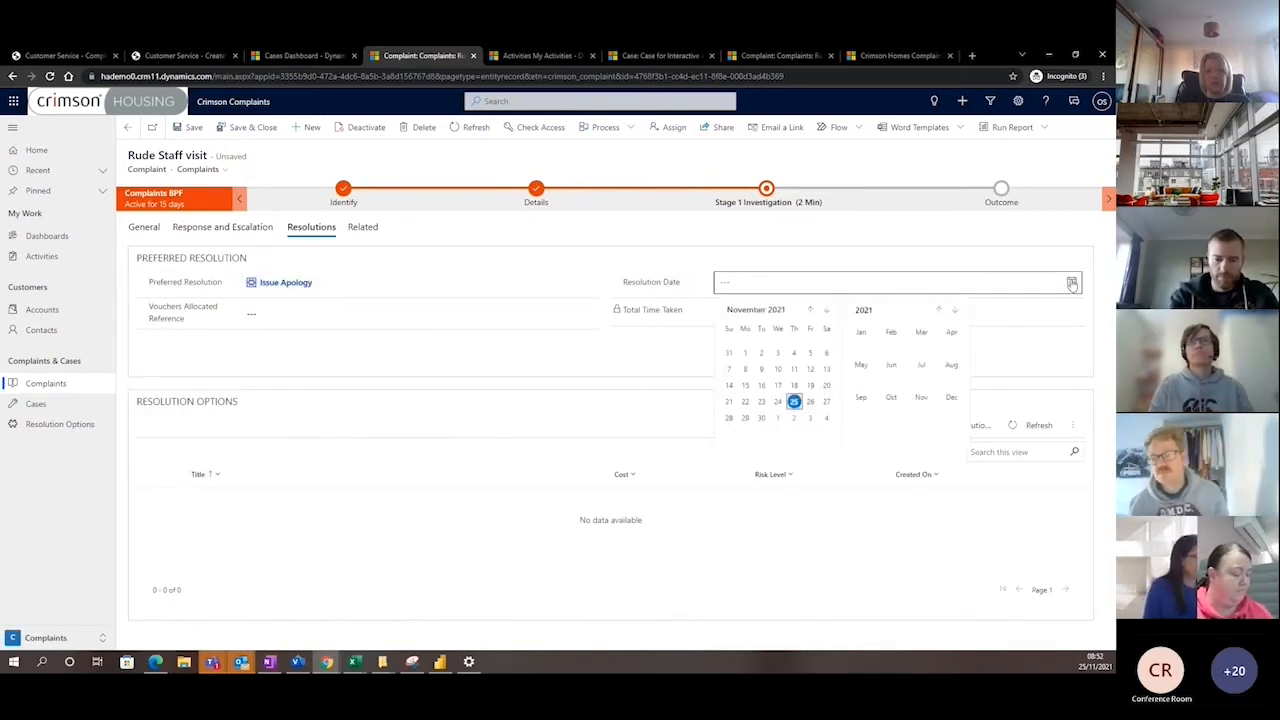
{"action": "left_click", "coordinate": [793, 402]}
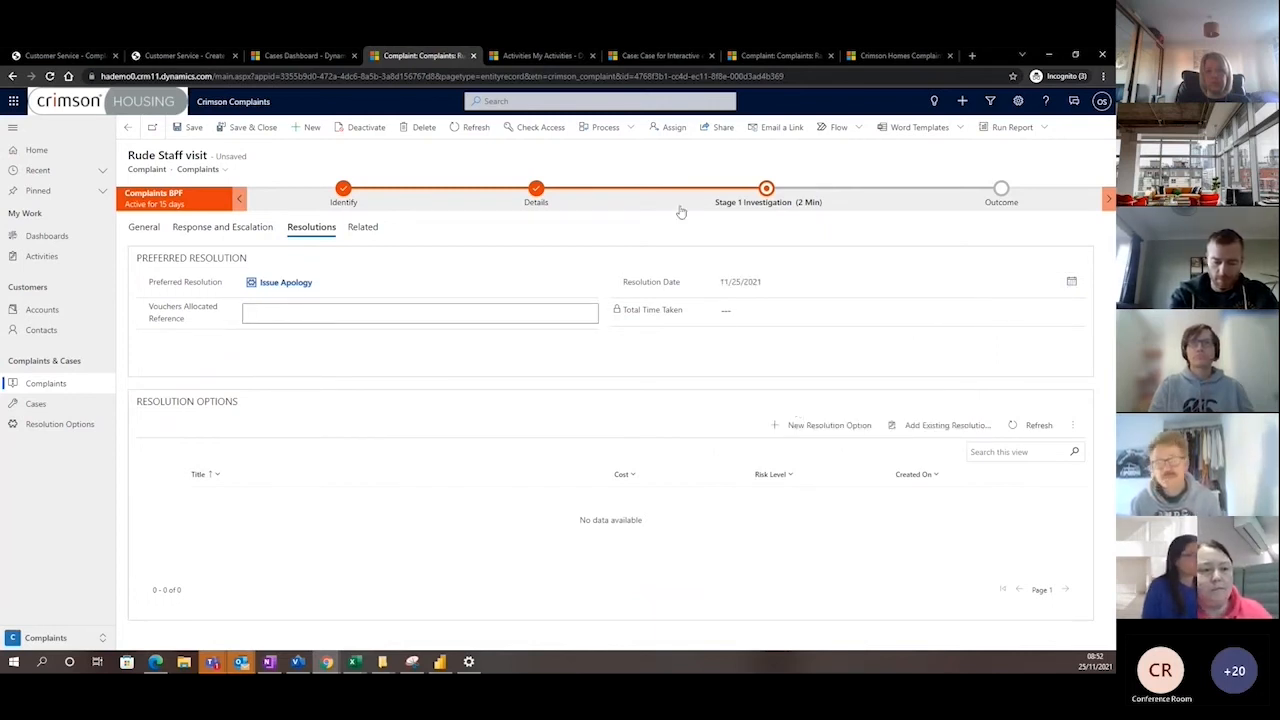
{"action": "left_click", "coordinate": [244, 130]}
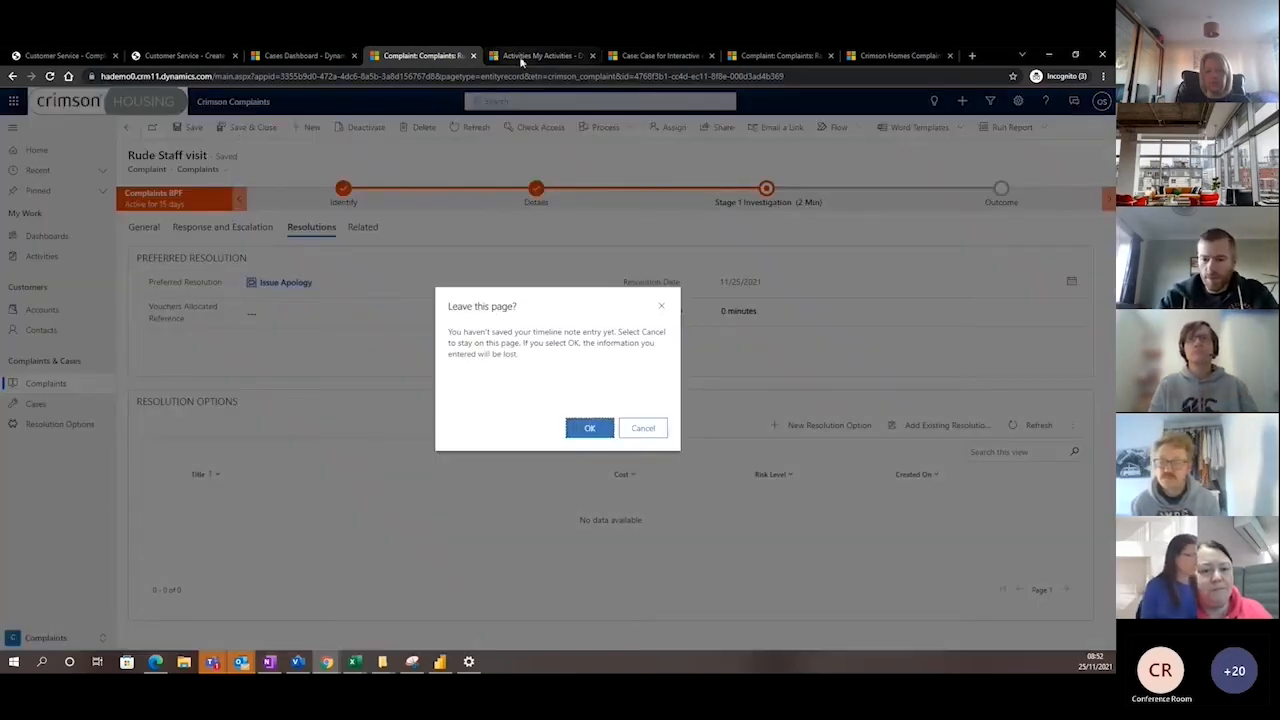
Switch to the already open "Raising a complaint" complaint record with the ombudsman reference and examine its Stage 1 Investigation details
{"action": "left_click", "coordinate": [520, 58]}
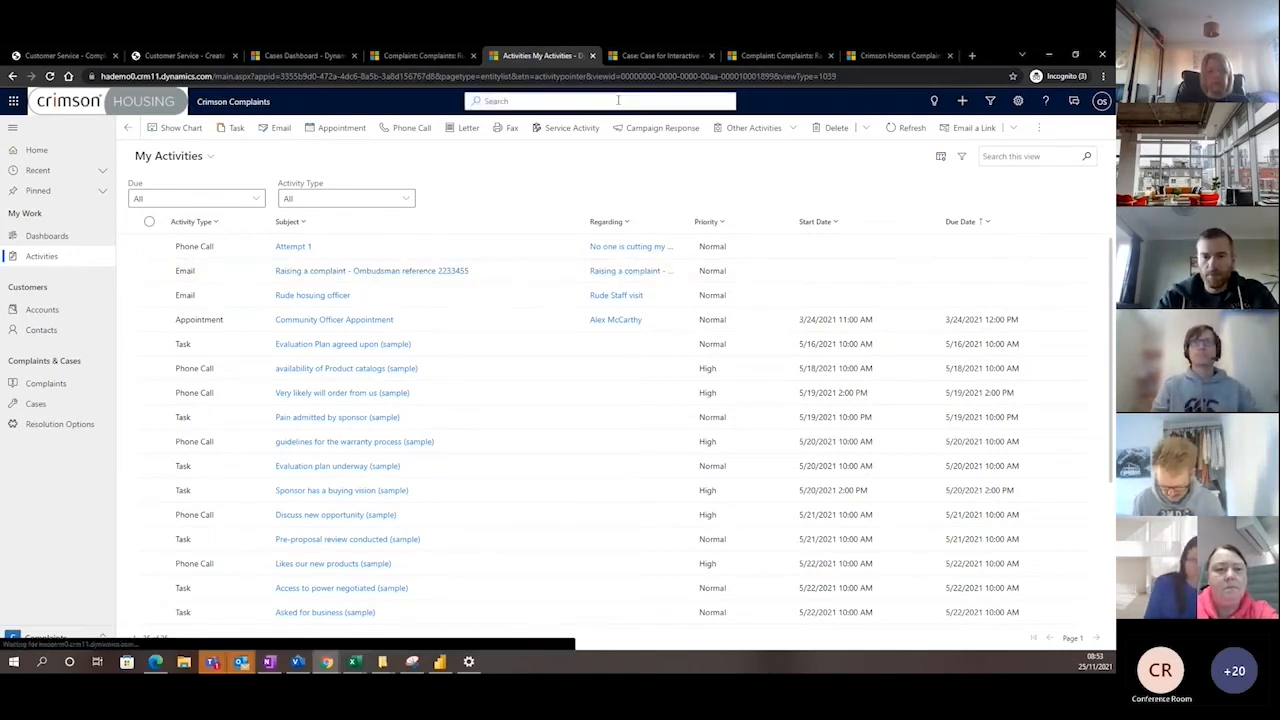
{"action": "left_click", "coordinate": [645, 57]}
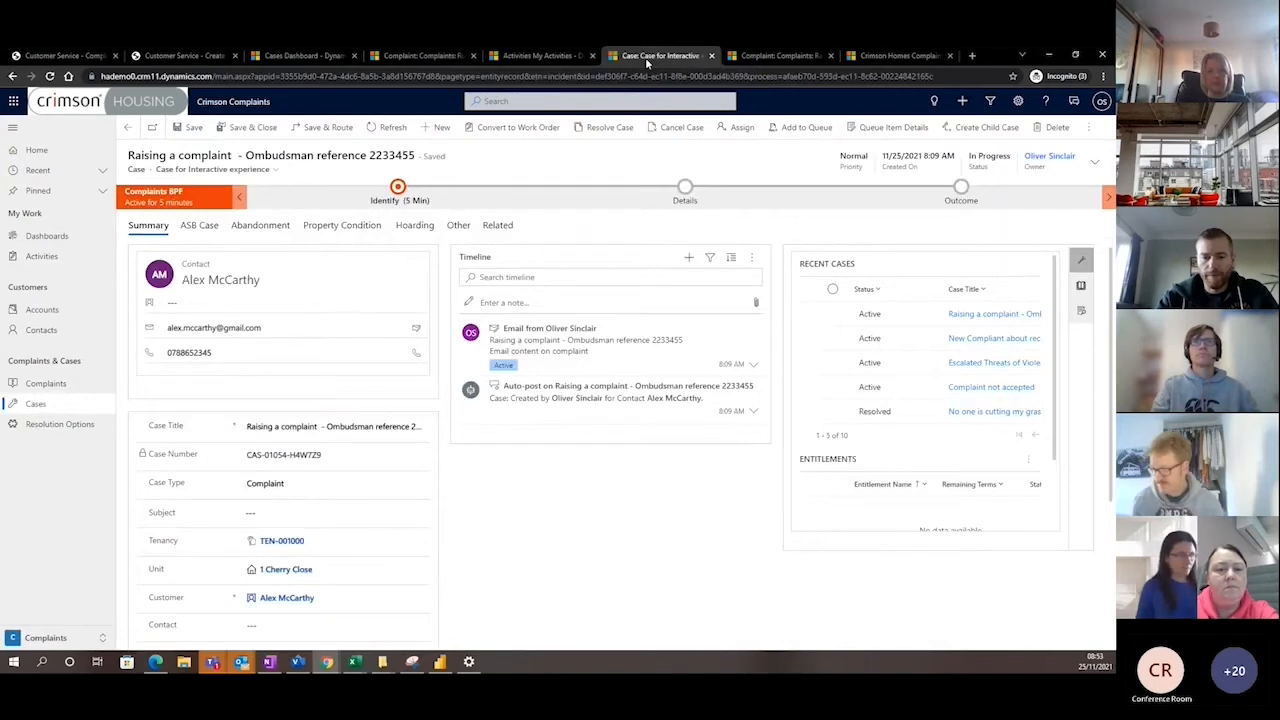
{"action": "left_click", "coordinate": [773, 57]}
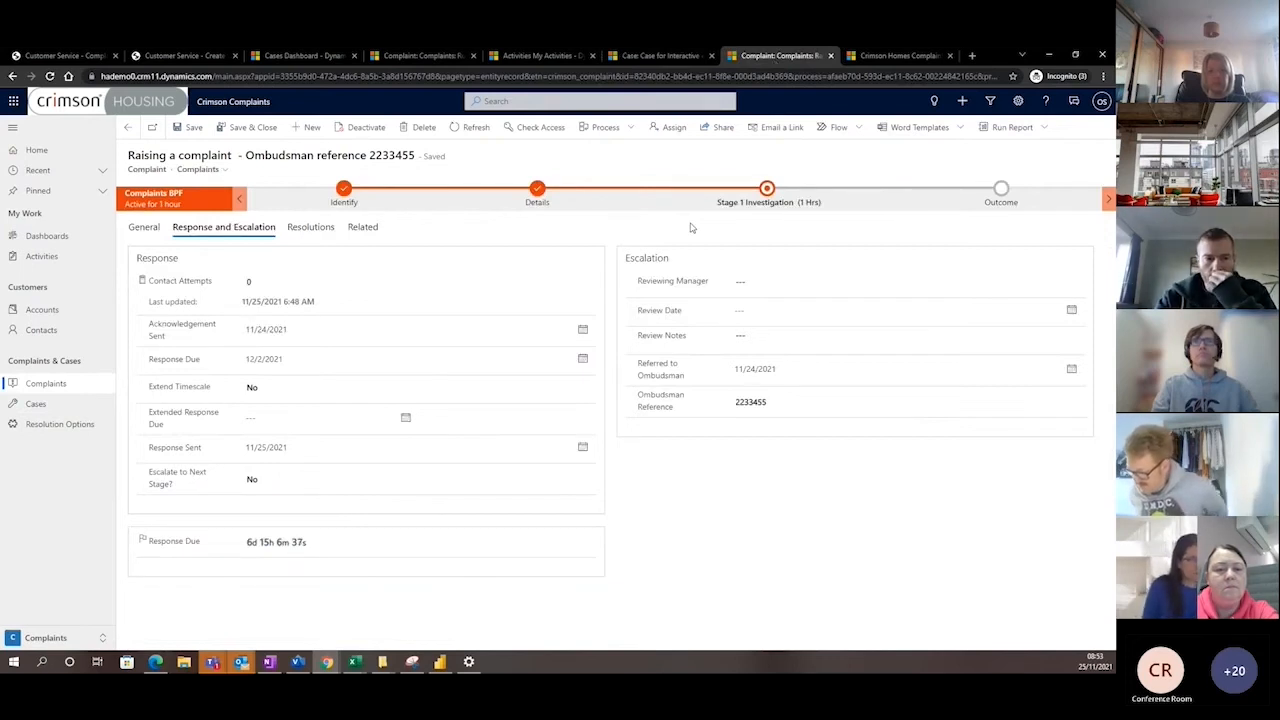
{"action": "left_click", "coordinate": [760, 205]}
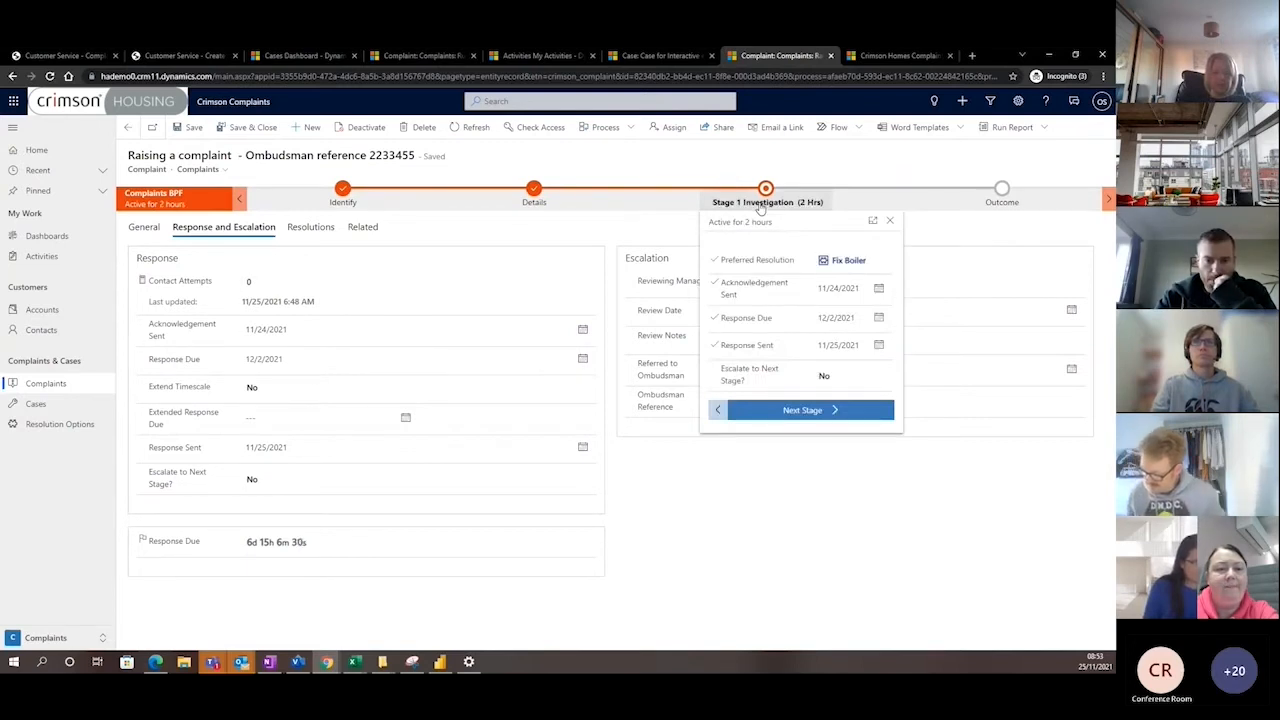
{"action": "left_click", "coordinate": [623, 232]}
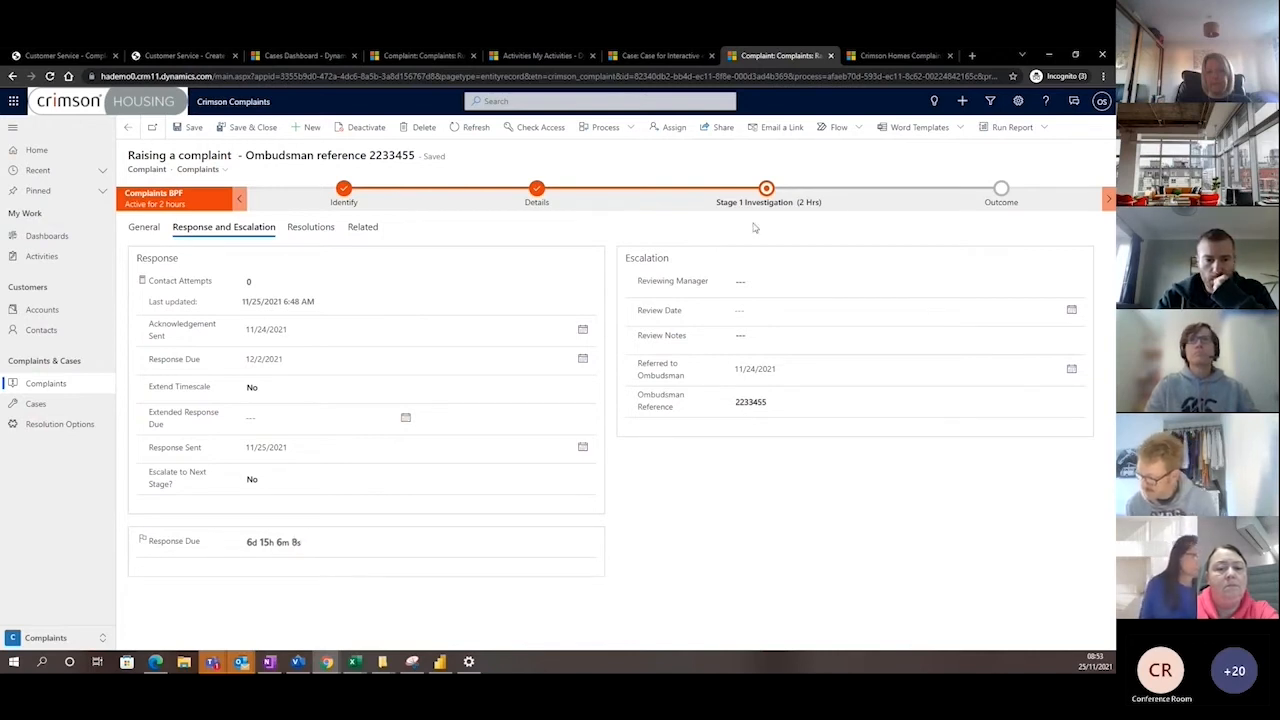
Set Escalate to Next Stage to Yes in Stage 1 Investigation and advance the complaint to Stage 2 Review
{"action": "left_click", "coordinate": [773, 195]}
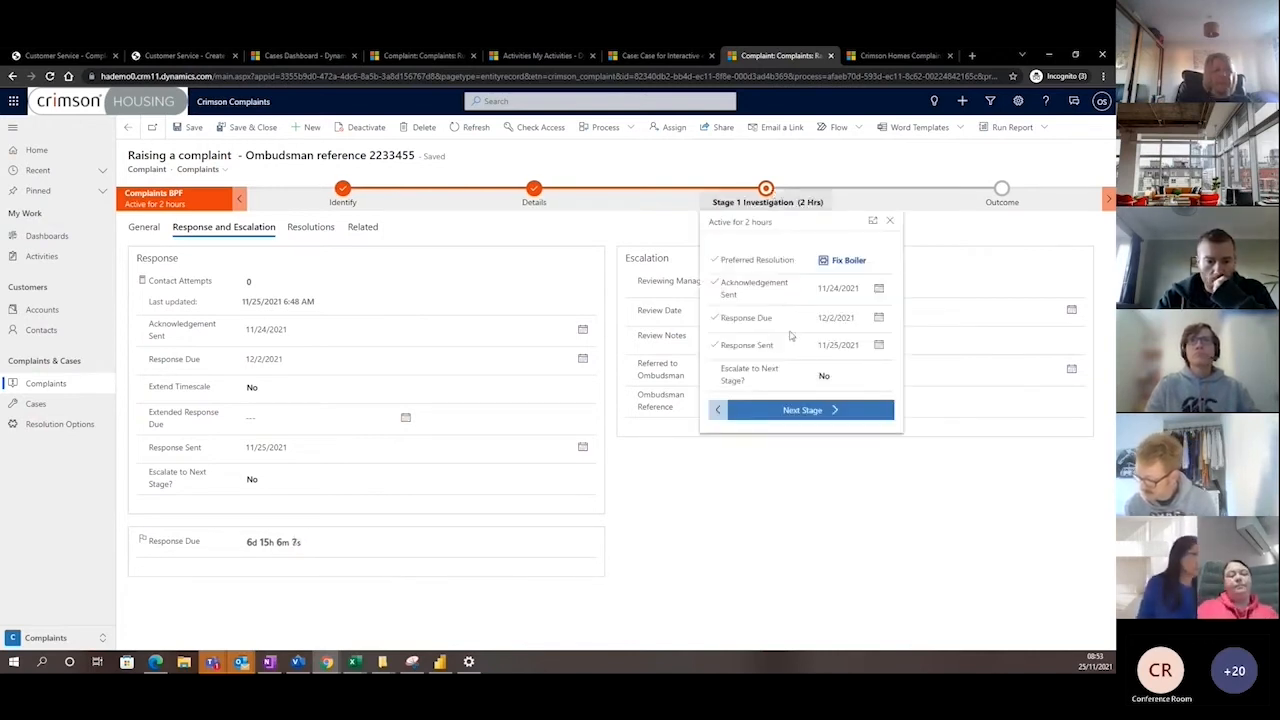
{"action": "left_click", "coordinate": [850, 376]}
{"action": "left_click", "coordinate": [838, 413]}
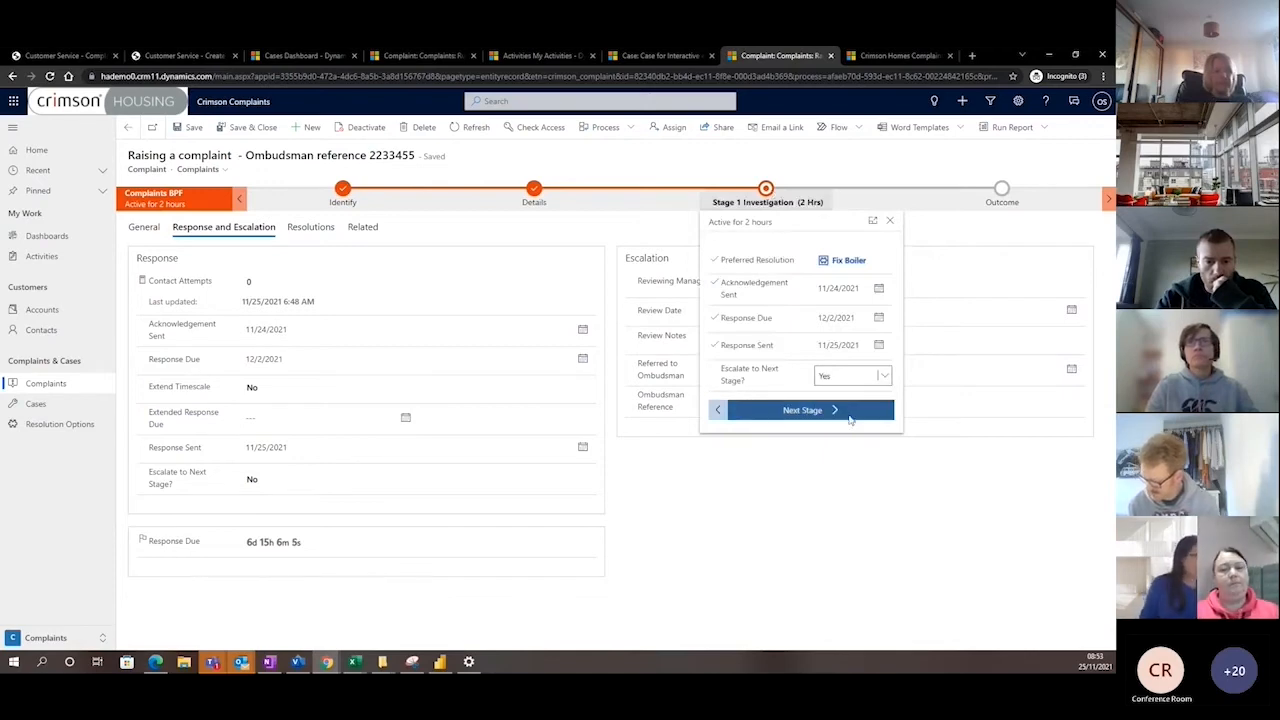
{"action": "left_click", "coordinate": [714, 418]}
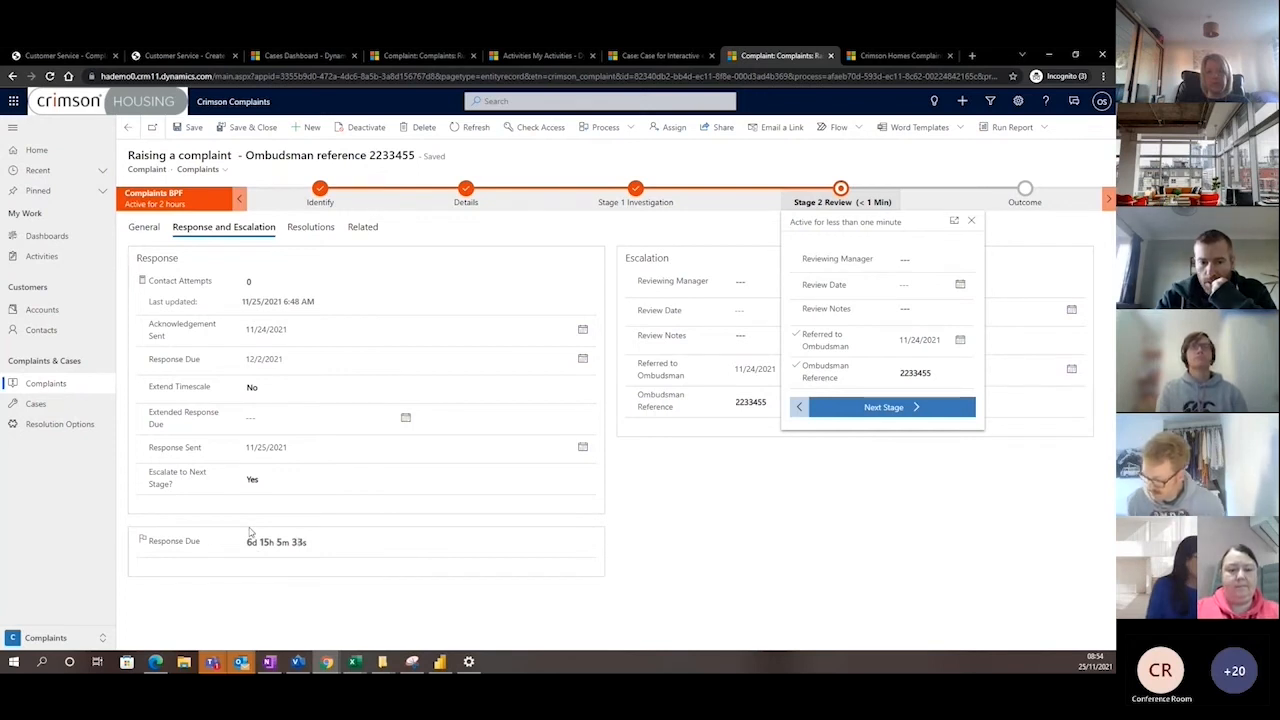
Look up and assign the reviewing manager in the complaint's Stage 2 Review stage
{"action": "left_click", "coordinate": [965, 263]}
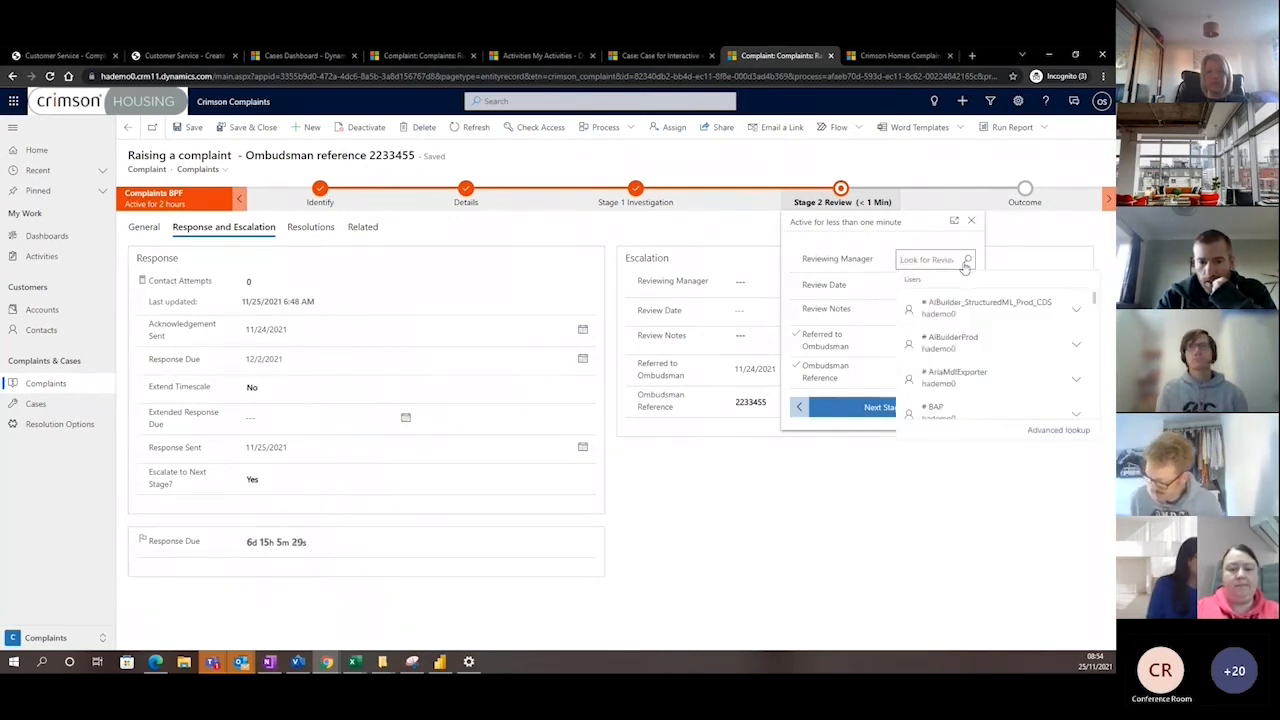
{"action": "type", "text": "adam"}
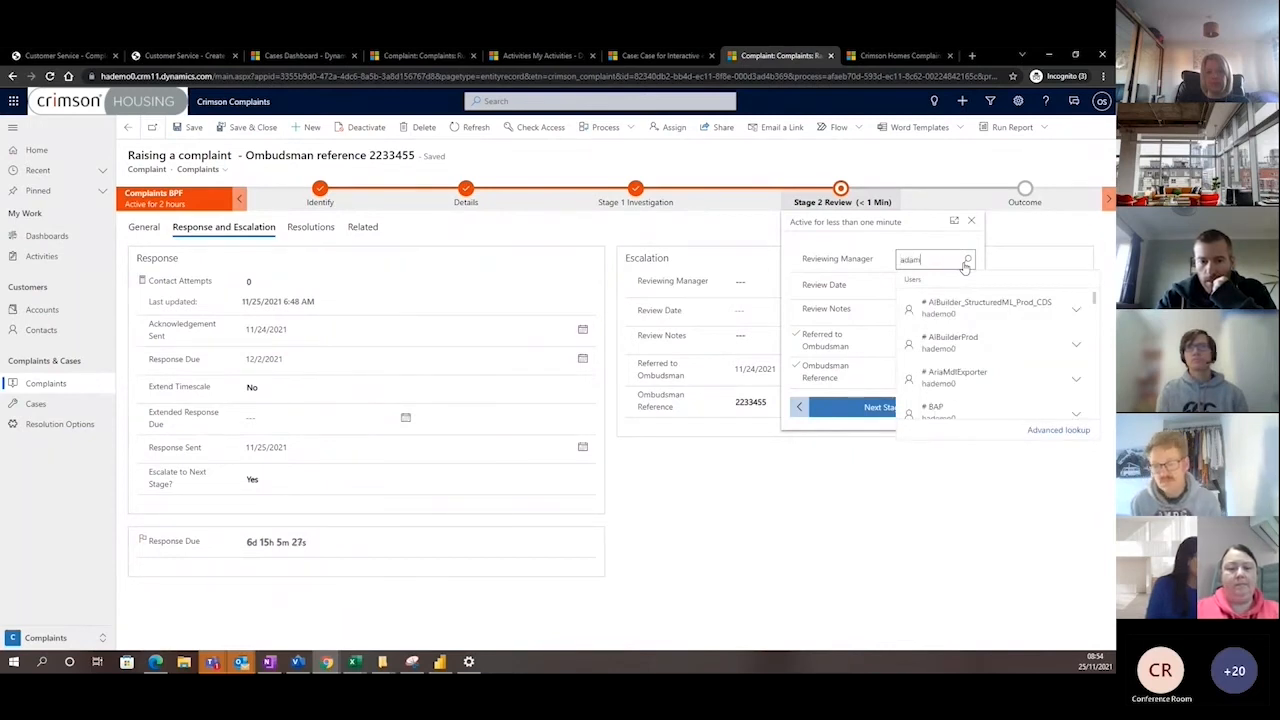
{"action": "left_click", "coordinate": [945, 304]}
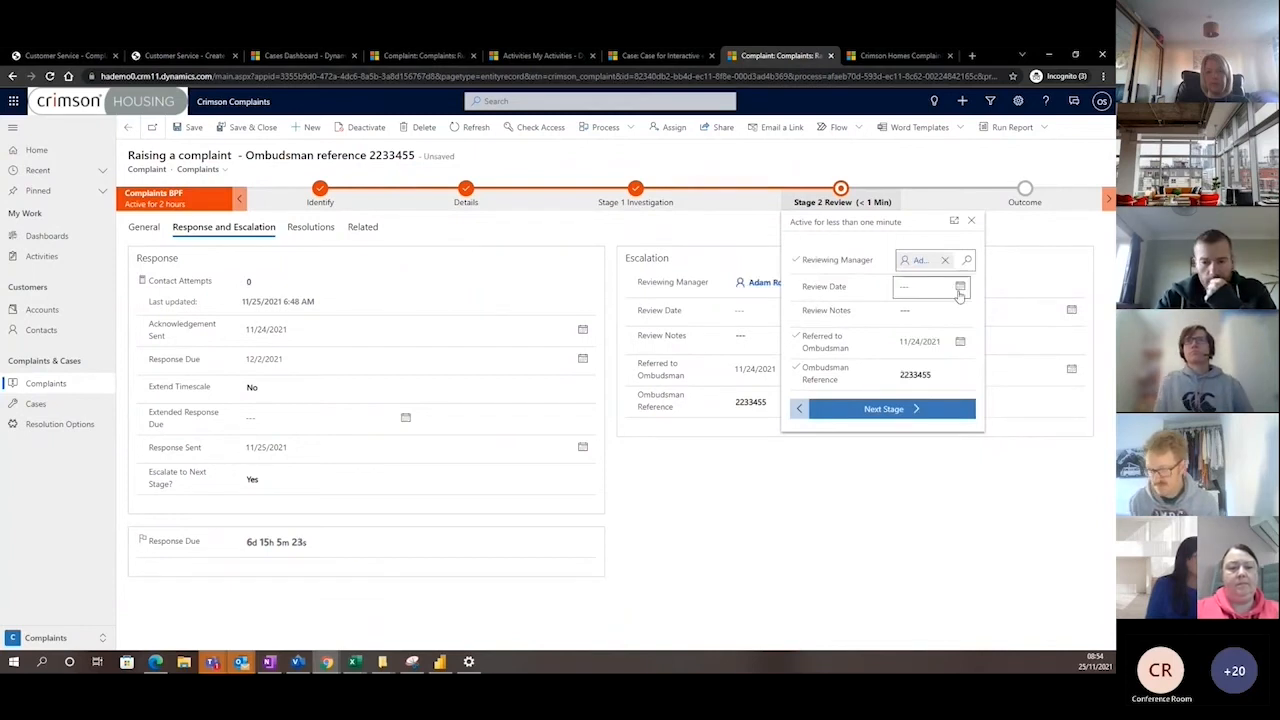
{"action": "left_click", "coordinate": [960, 286]}
{"action": "left_click", "coordinate": [908, 530]}
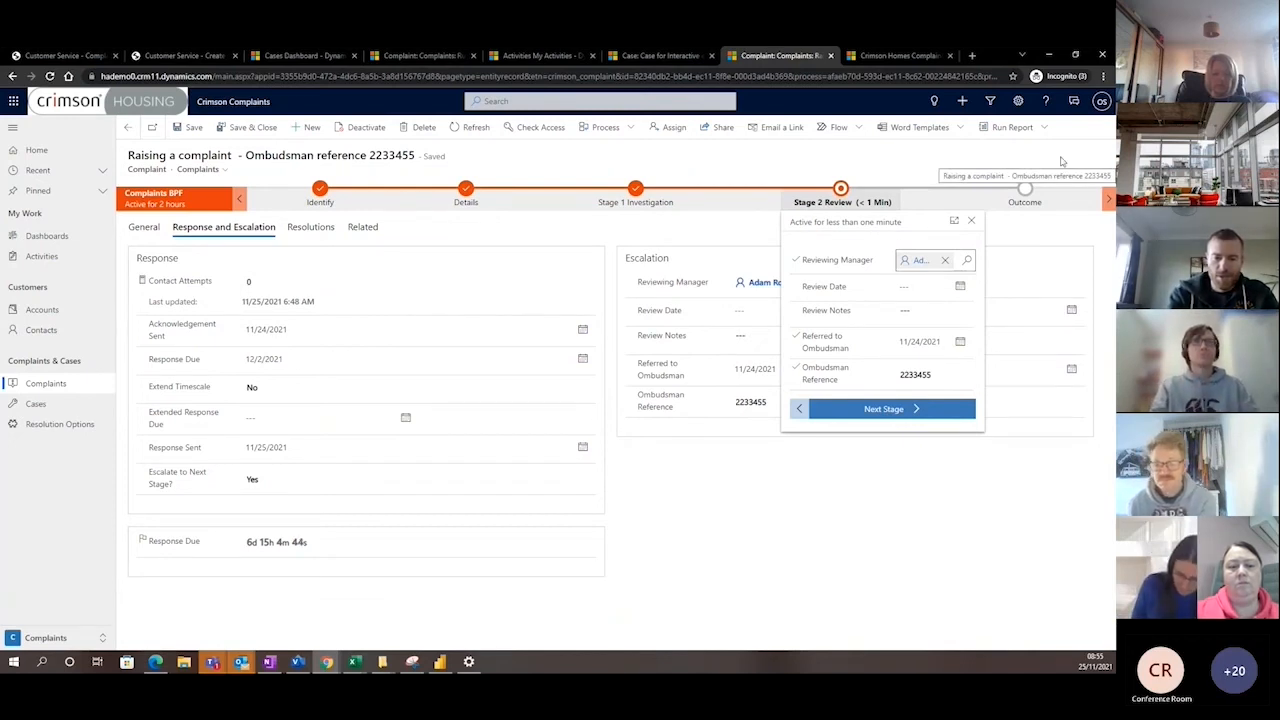
Start a new Teams chat linked to the complaint and add the reviewing manager as a participant
{"action": "left_click", "coordinate": [1073, 102]}
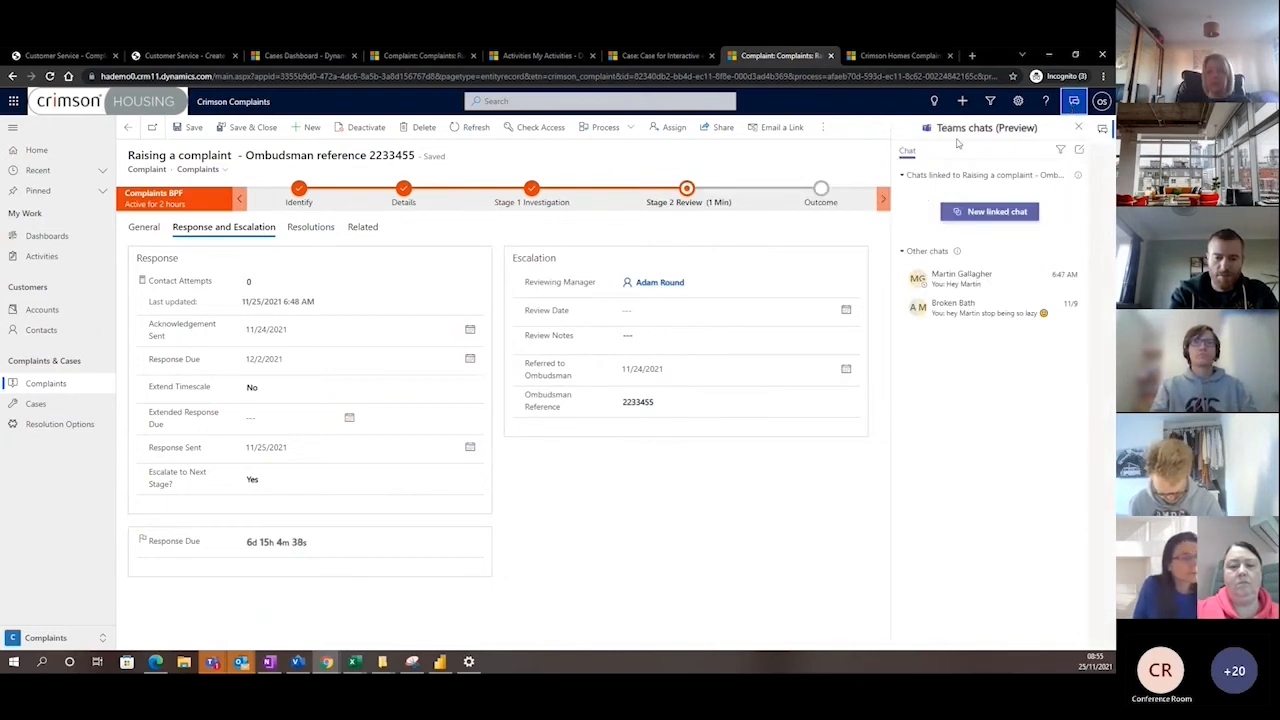
{"action": "left_click", "coordinate": [972, 213]}
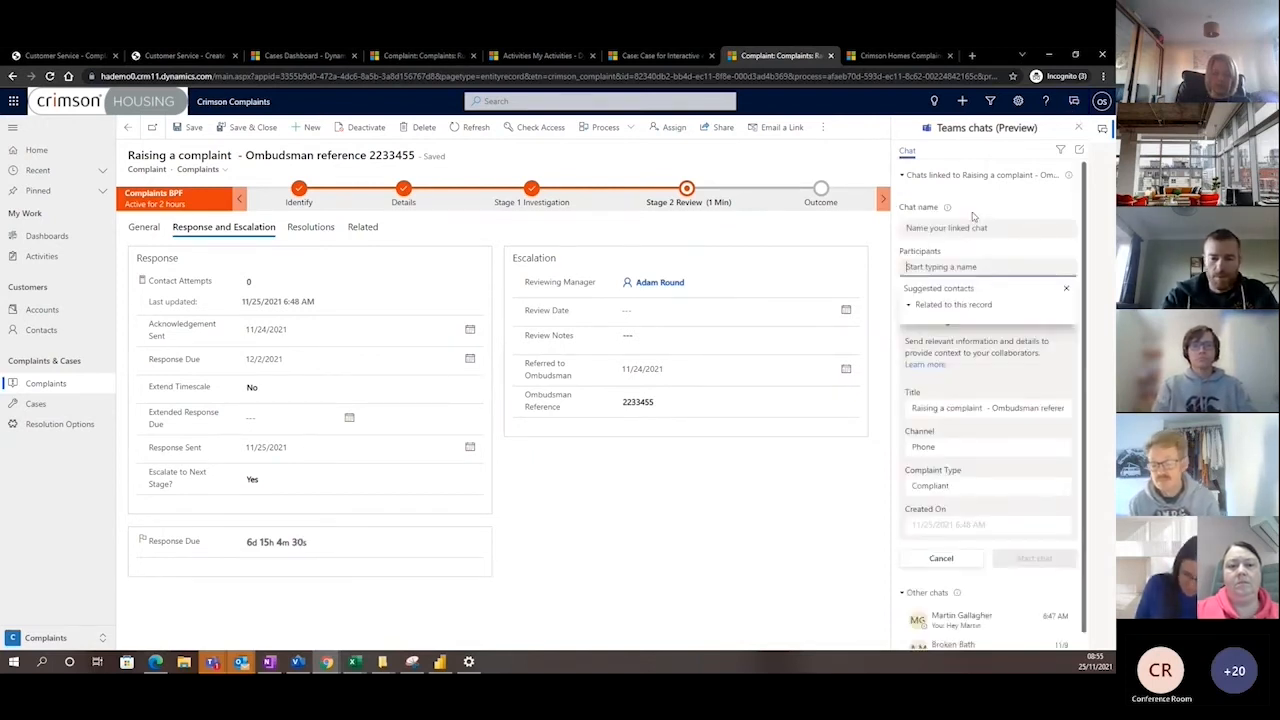
{"action": "type", "text": "Hiep"}
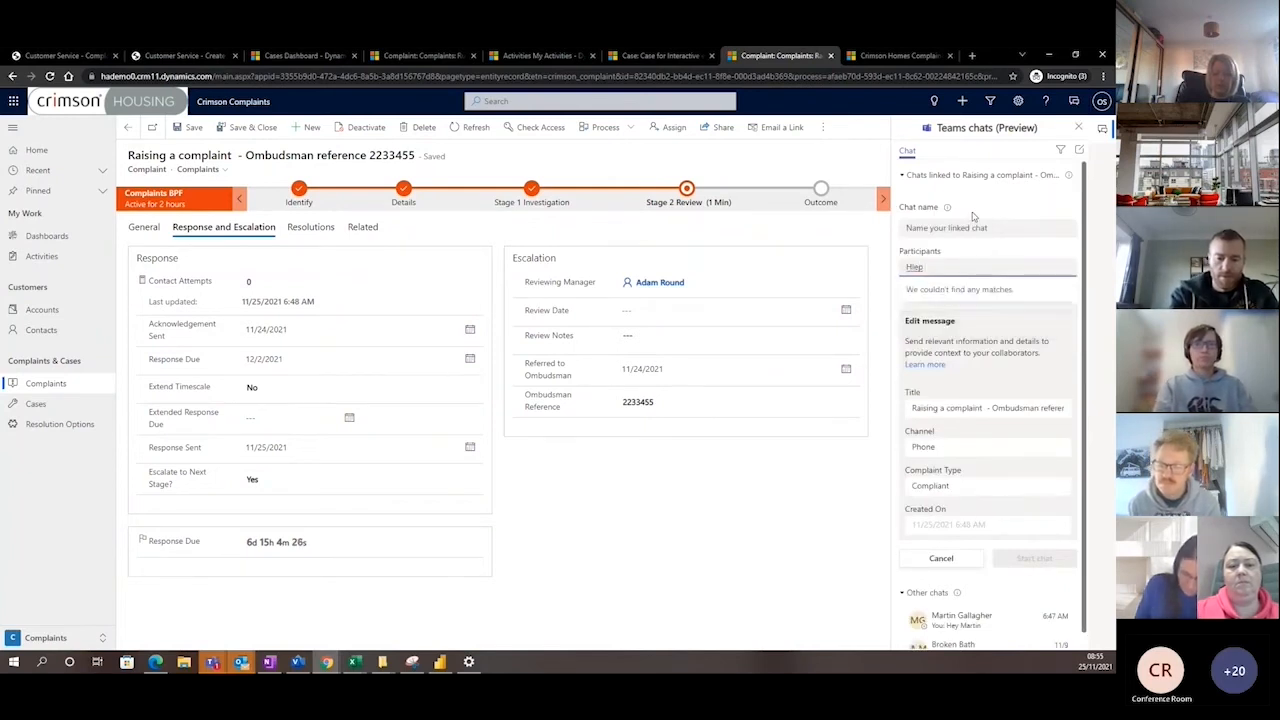
{"action": "key", "text": "BackSpace"}
{"action": "key", "text": "BackSpace"}
{"action": "key", "text": "BackSpace"}
{"action": "key", "text": "BackSpace"}
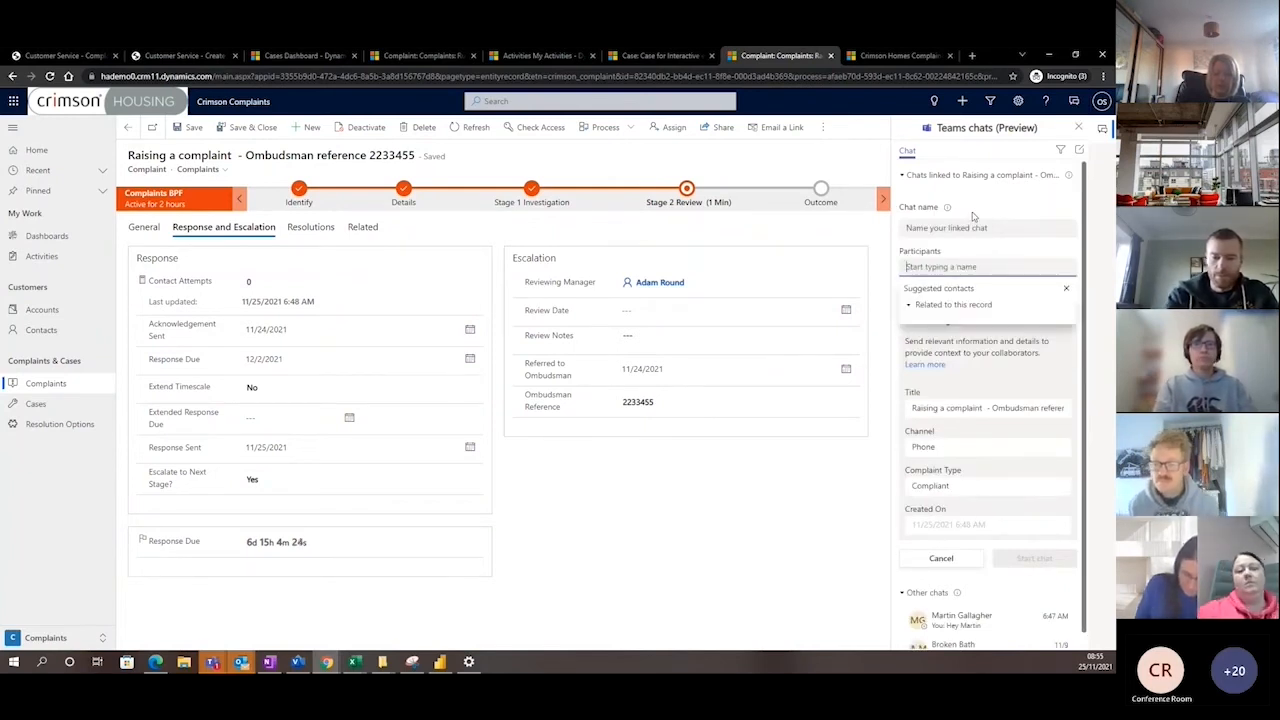
{"action": "type", "text": "ad"}
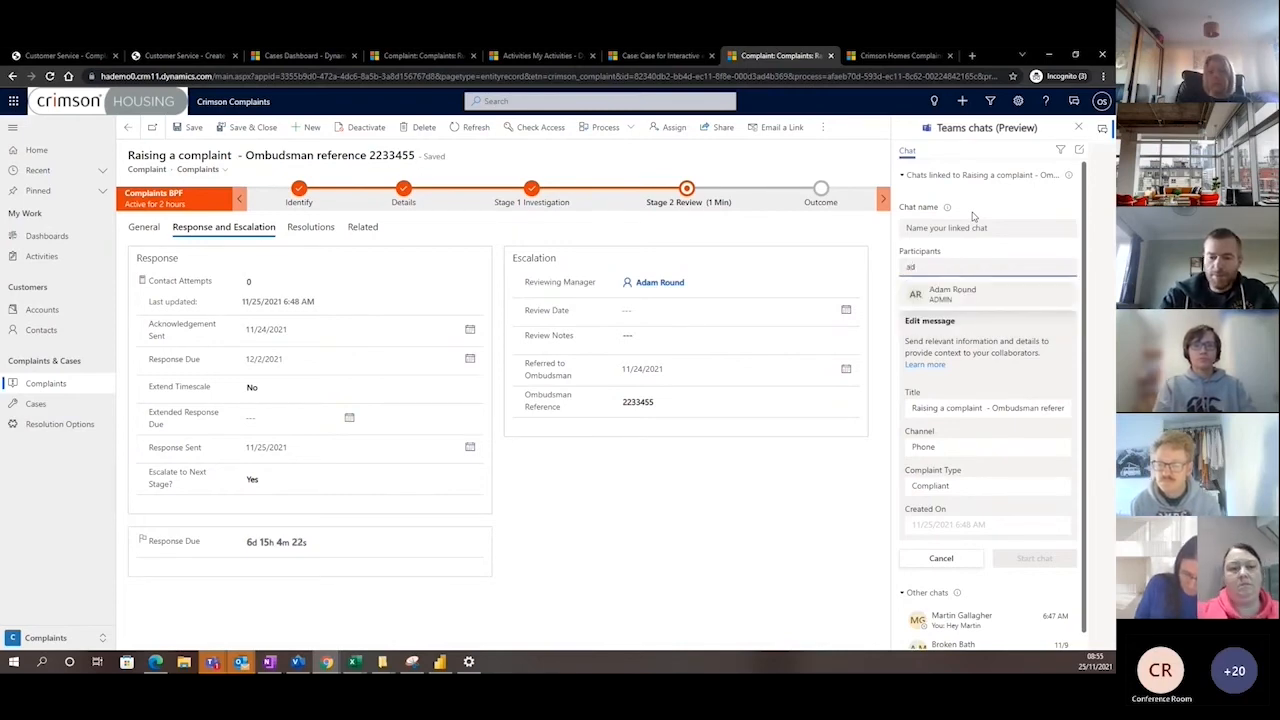
{"action": "key", "text": "Return"}
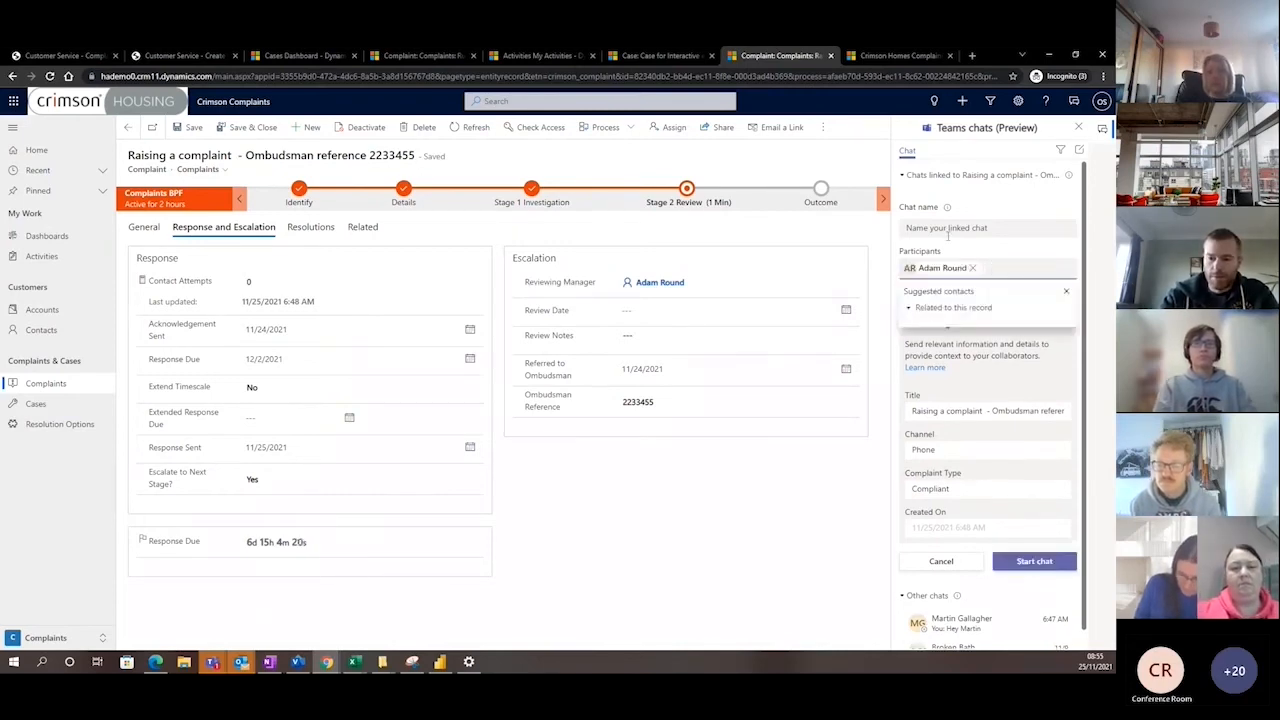
Name the linked chat "Help with Complaint", start it with the introduction message included, and review the message
{"action": "left_click", "coordinate": [947, 233]}
{"action": "type", "text": "He"}
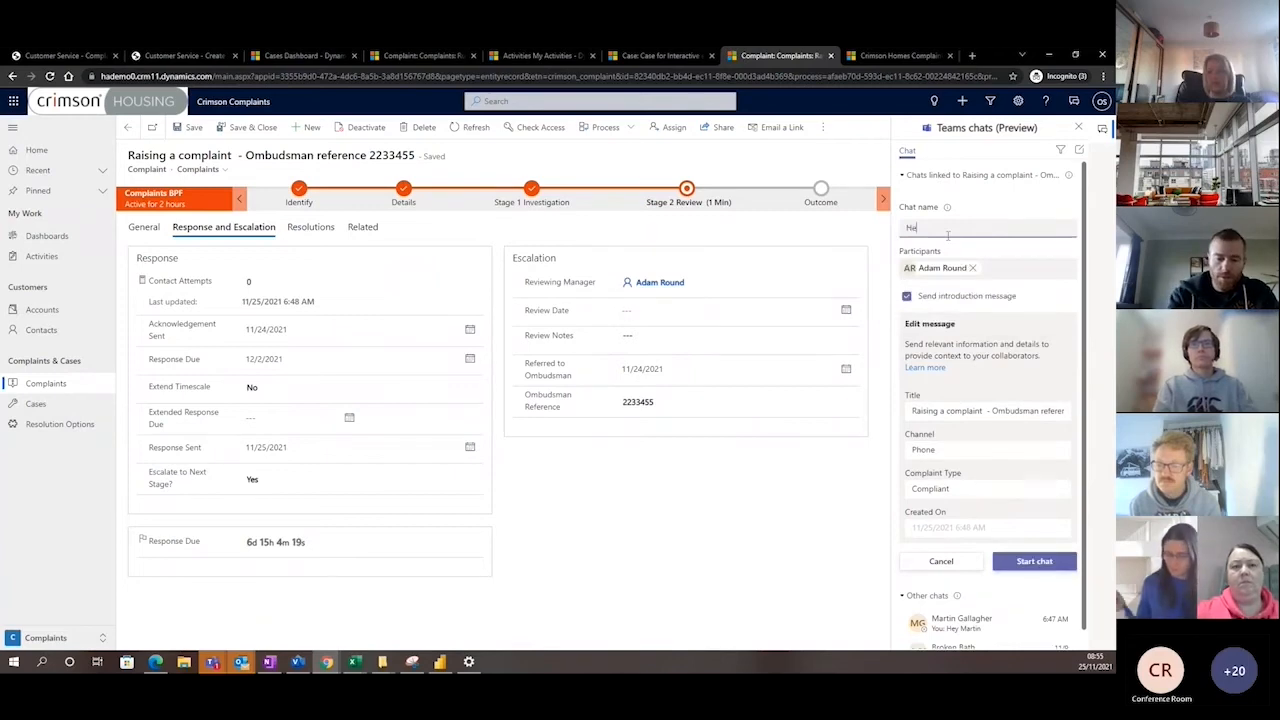
{"action": "type", "text": "lp with "}
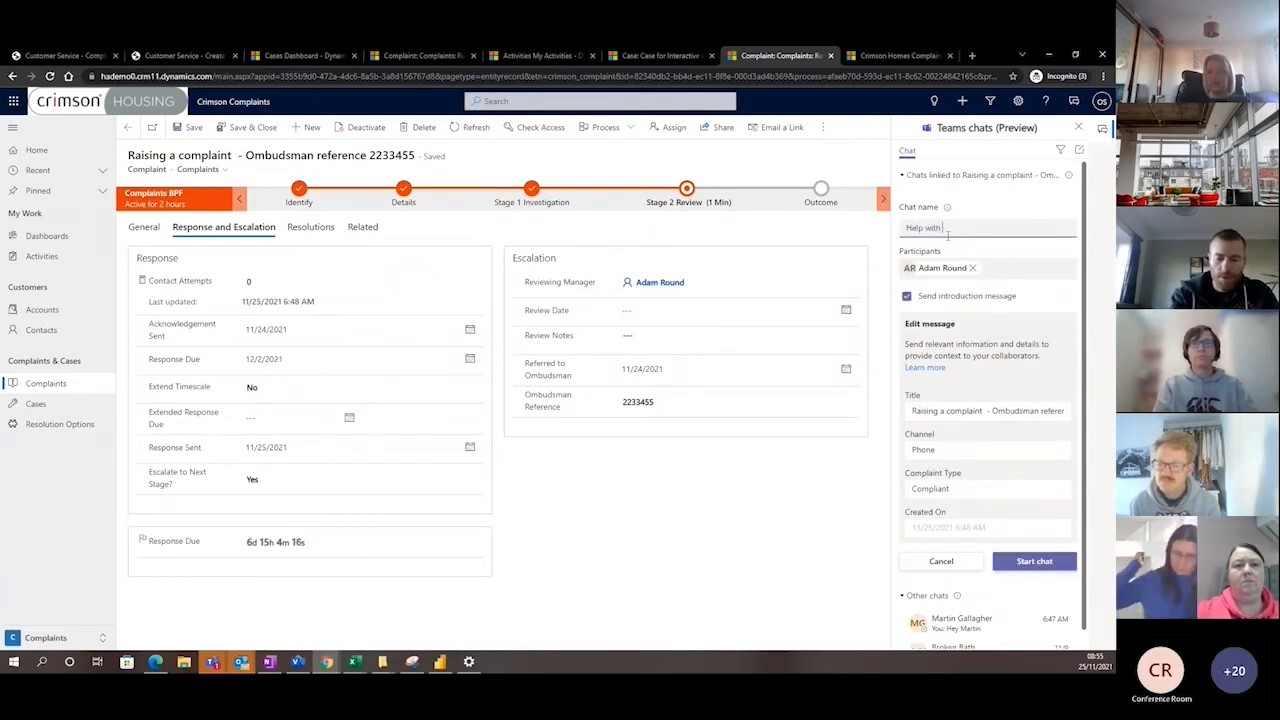
{"action": "type", "text": "Complaint"}
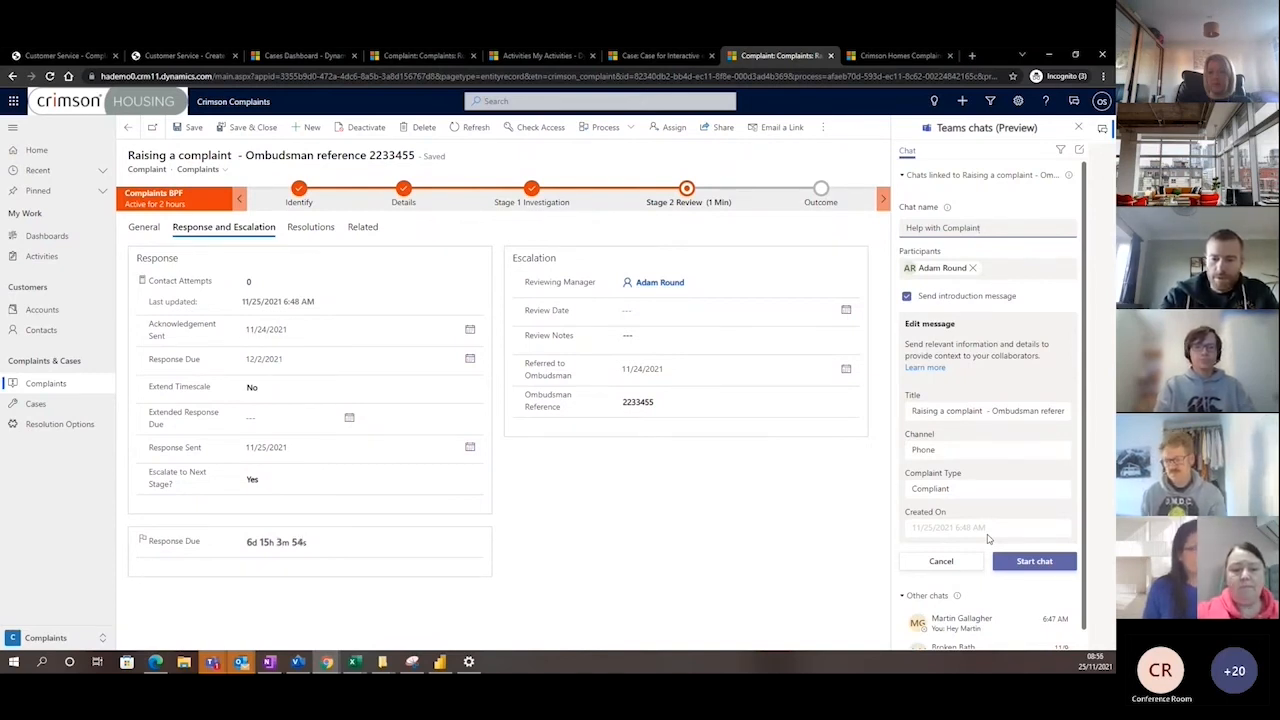
{"action": "left_click", "coordinate": [1035, 562]}
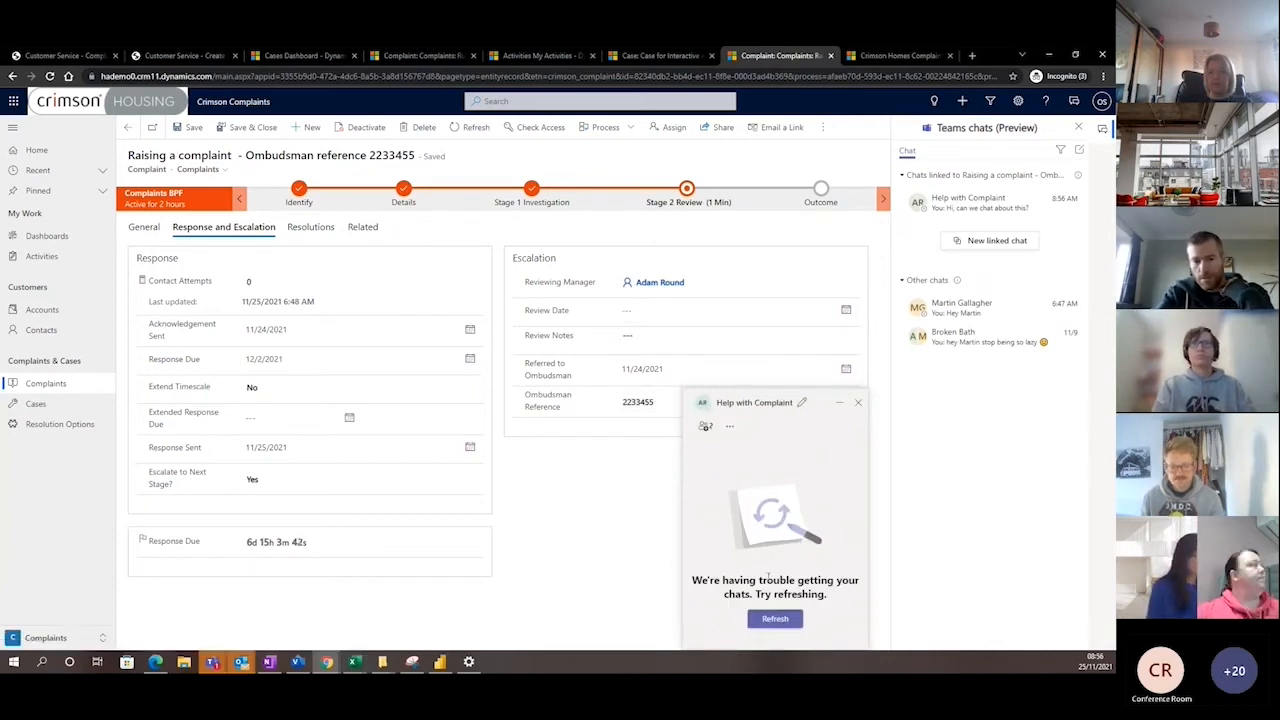
{"action": "left_click", "coordinate": [776, 624]}
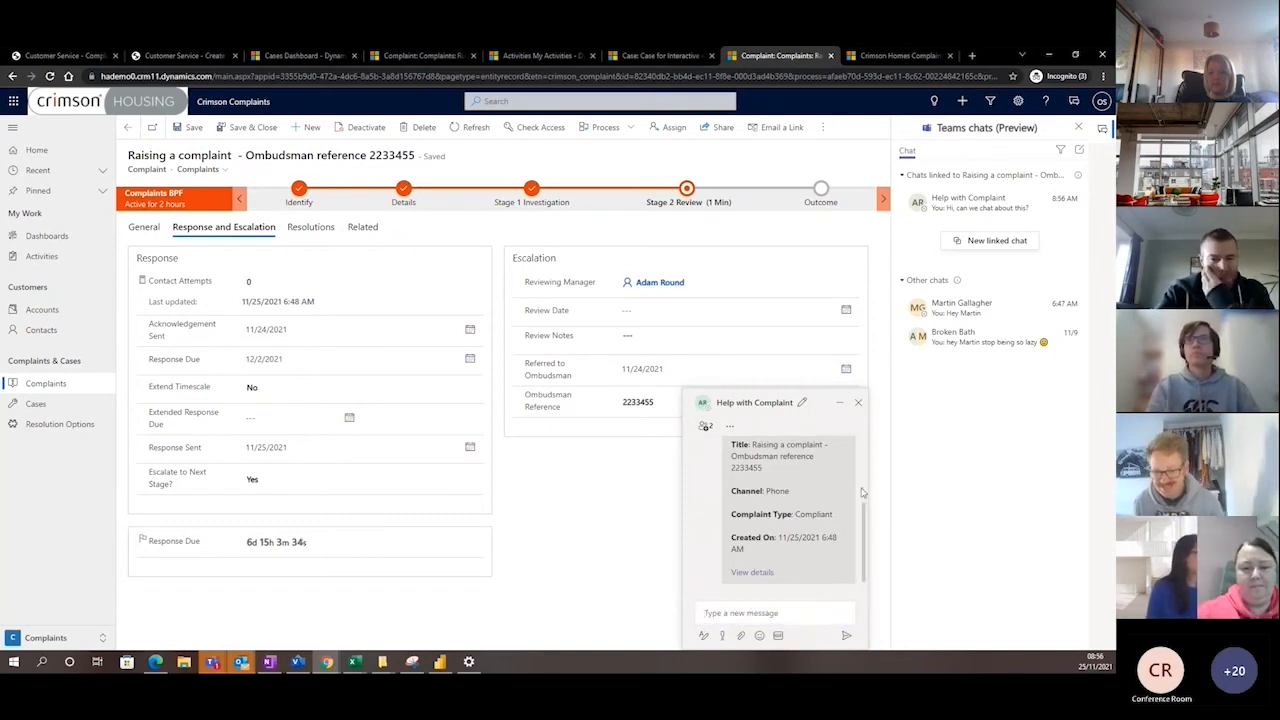
{"action": "scroll", "coordinate": [867, 515], "scroll_direction": "up", "scroll_amount": 5}
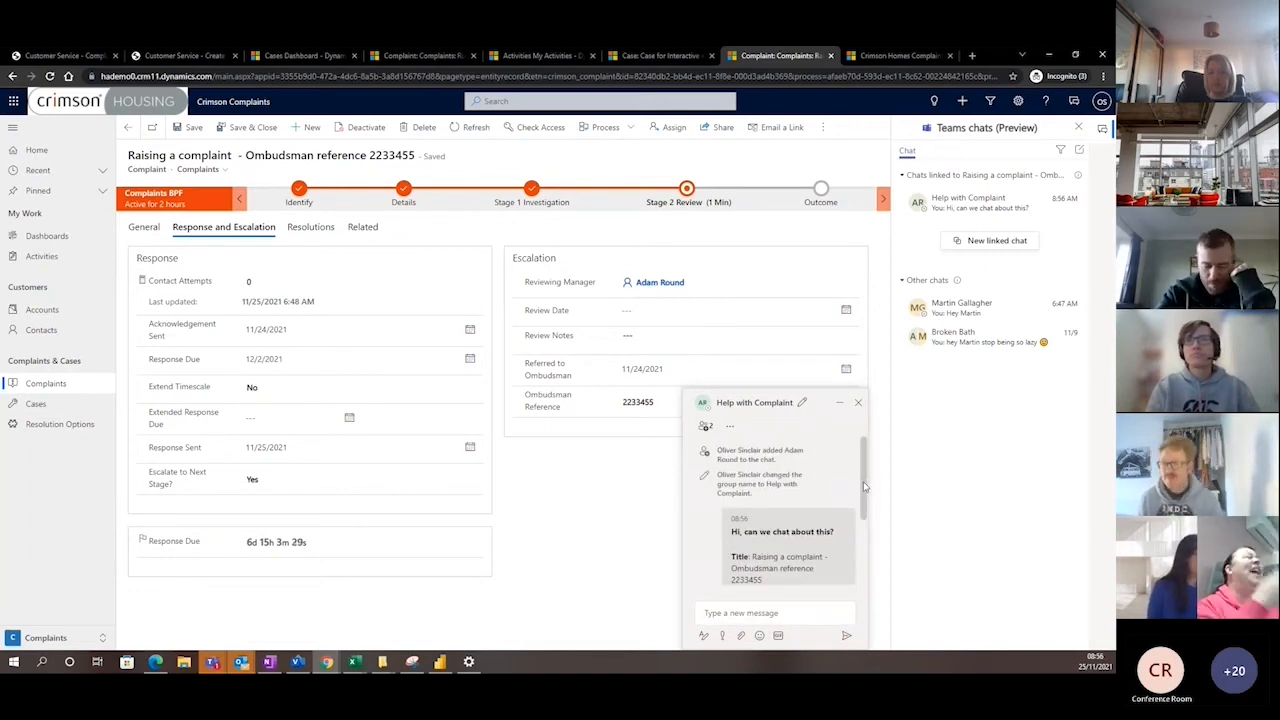
{"action": "scroll", "coordinate": [866, 487], "scroll_direction": "down", "scroll_amount": 5}
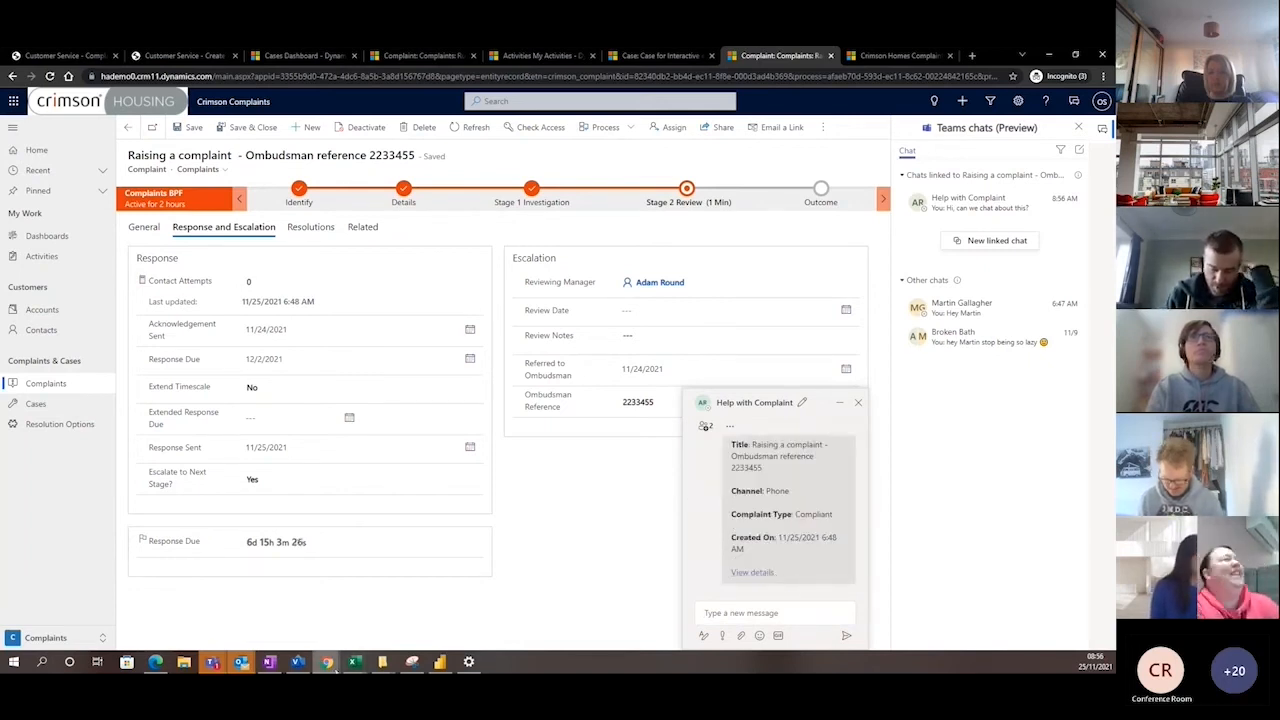
Switch to Microsoft Teams, view the "Help with Complaint" chat and check the complaint record its details link opens
{"action": "mouse_move", "coordinate": [336, 668]}
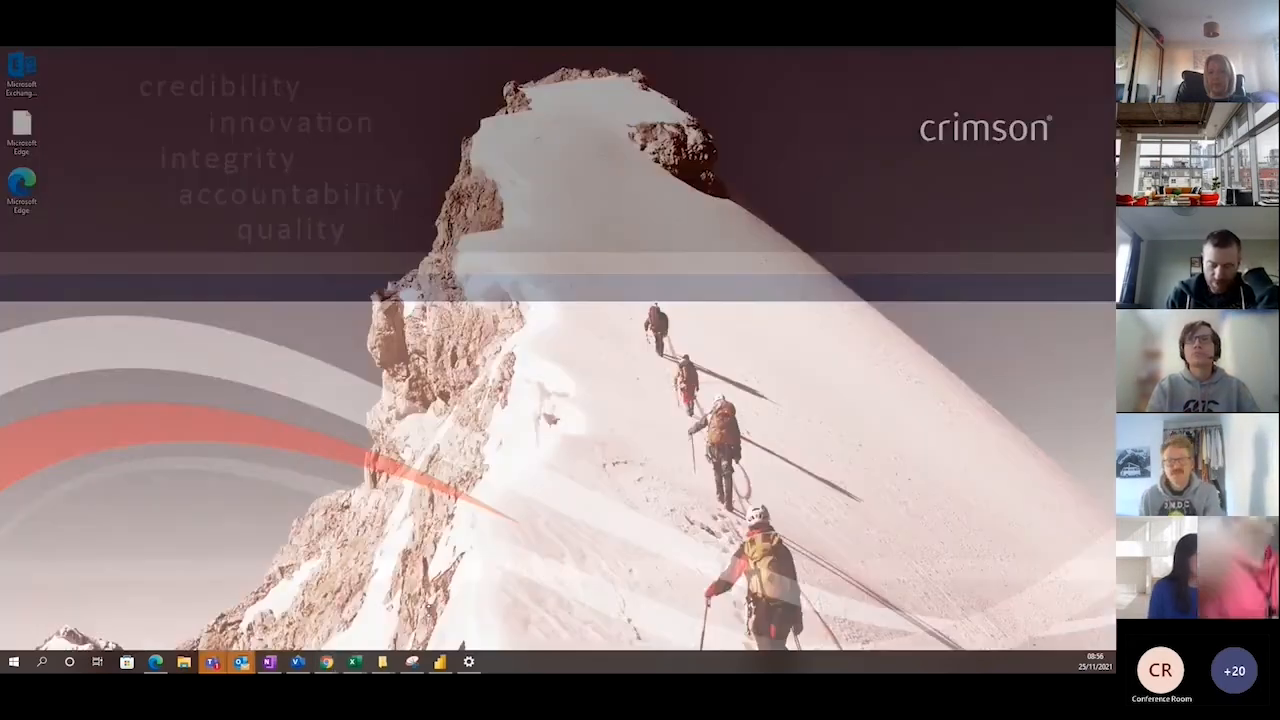
{"action": "left_click", "coordinate": [430, 614]}
{"action": "left_click_drag", "start_coordinate": [618, 102], "coordinate": [460, 49]}
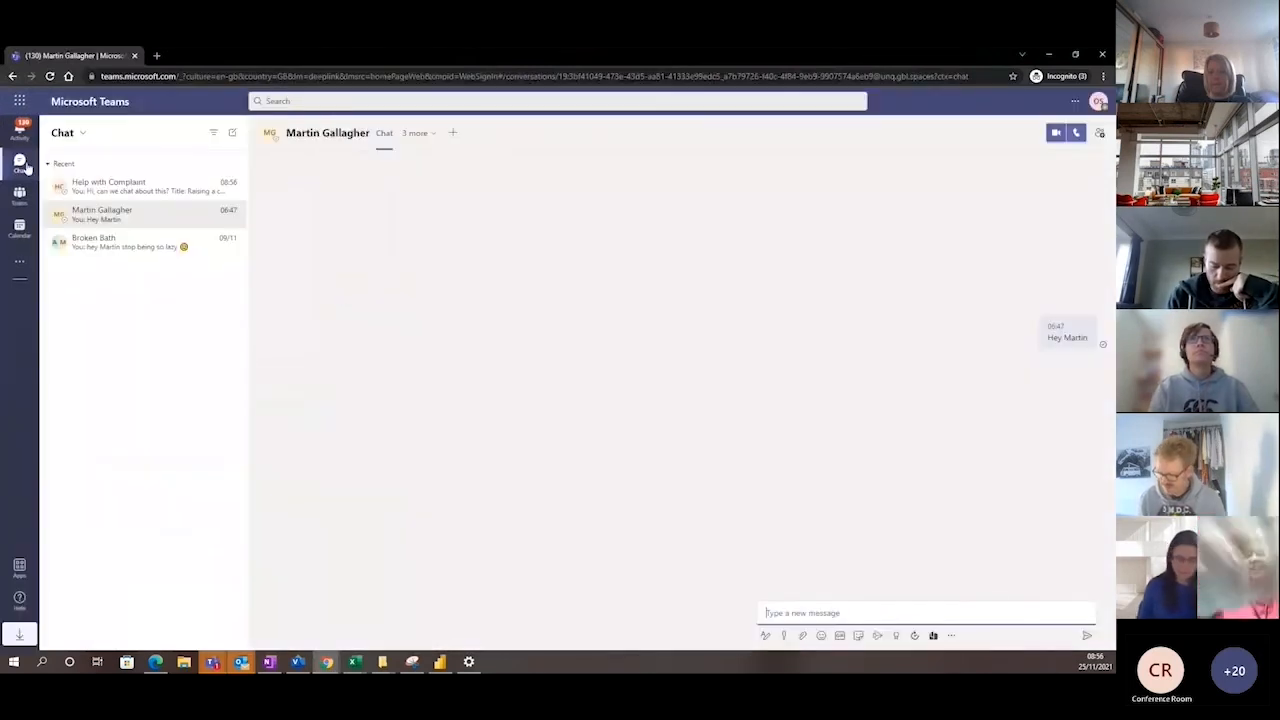
{"action": "left_click", "coordinate": [125, 190]}
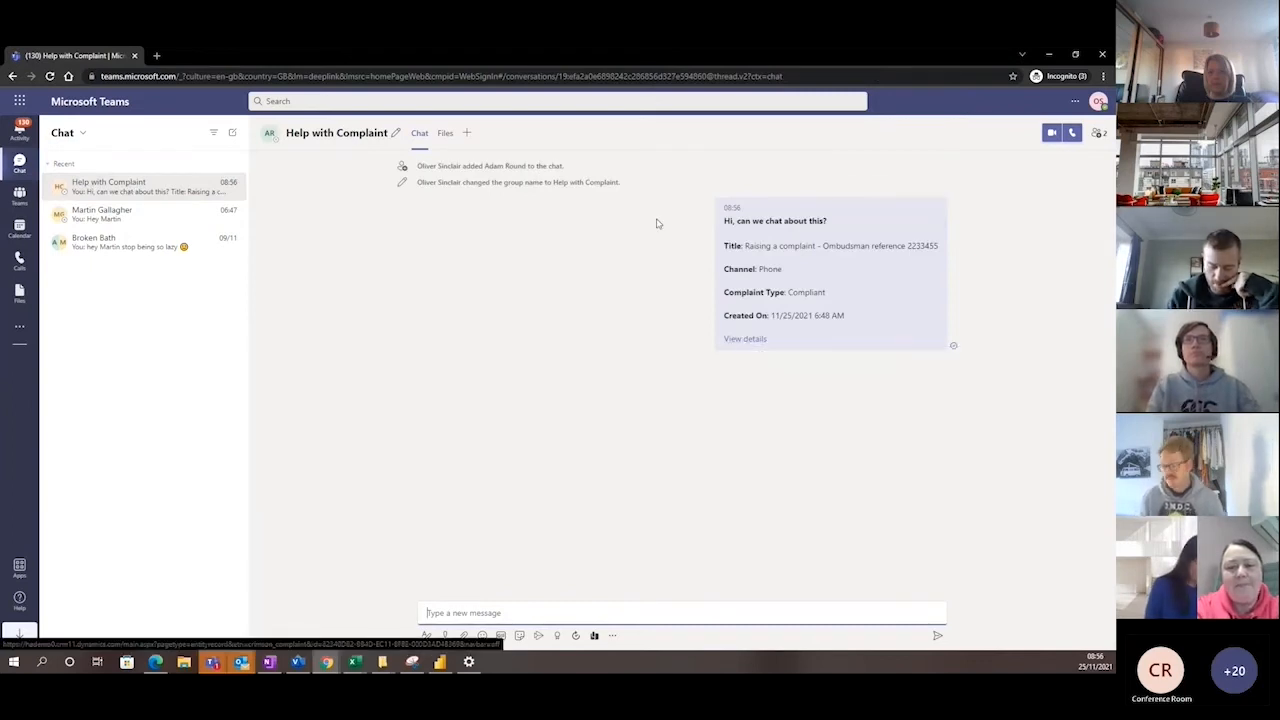
{"action": "left_click", "coordinate": [739, 345]}
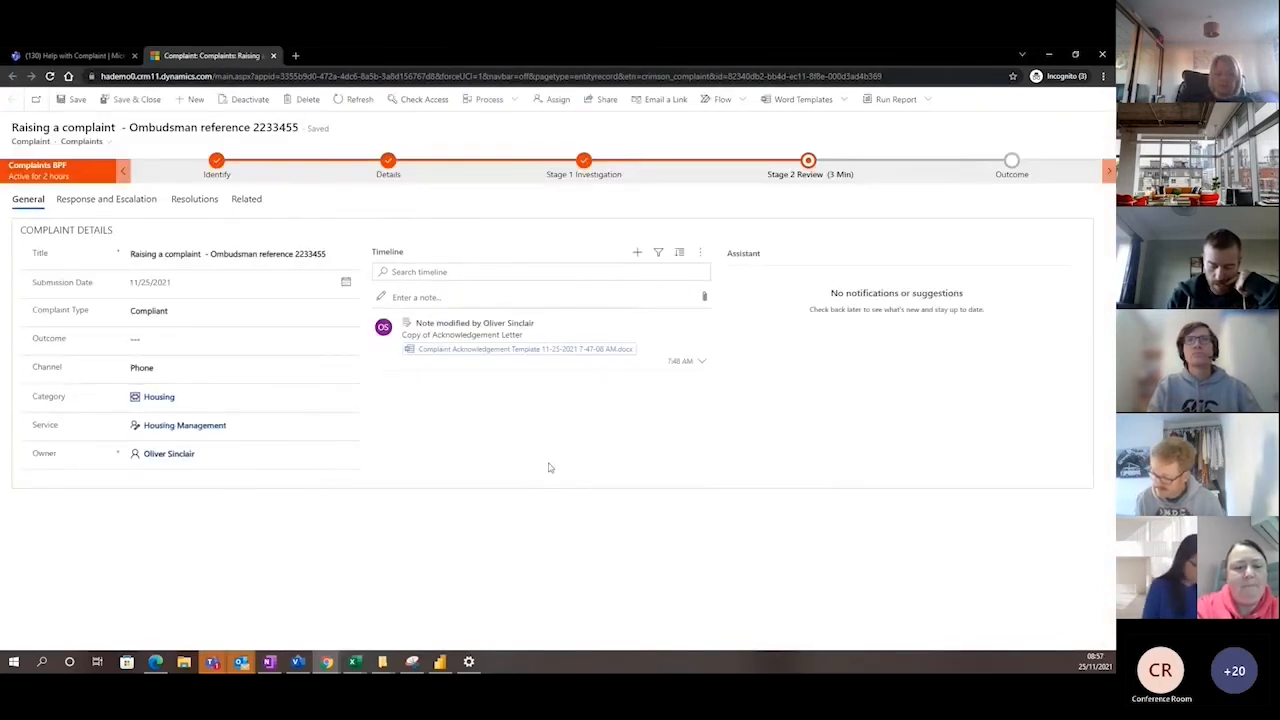
{"action": "left_click", "coordinate": [274, 56]}
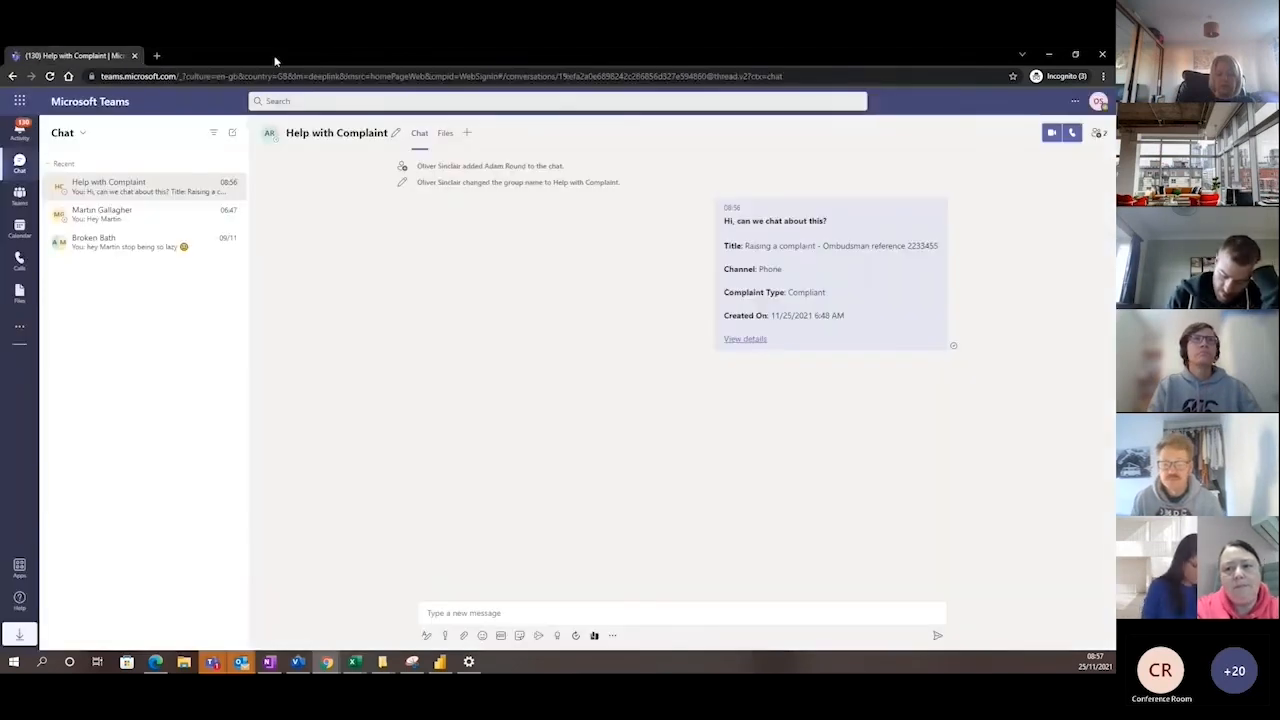
Return to the complaint record and send "What date and time can you do the review?" in its linked chat
{"action": "left_click", "coordinate": [1049, 56]}
{"action": "left_click", "coordinate": [747, 614]}
{"action": "type", "text": "W"}
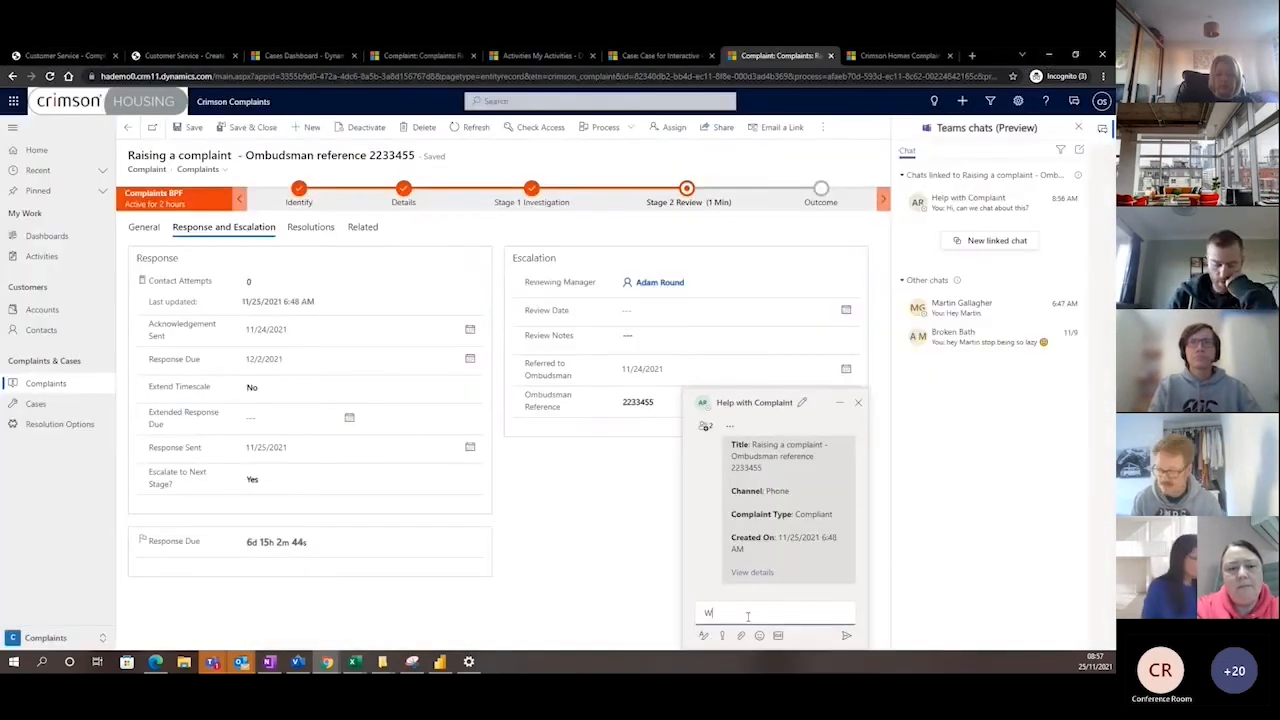
{"action": "type", "text": "hat date and time c"}
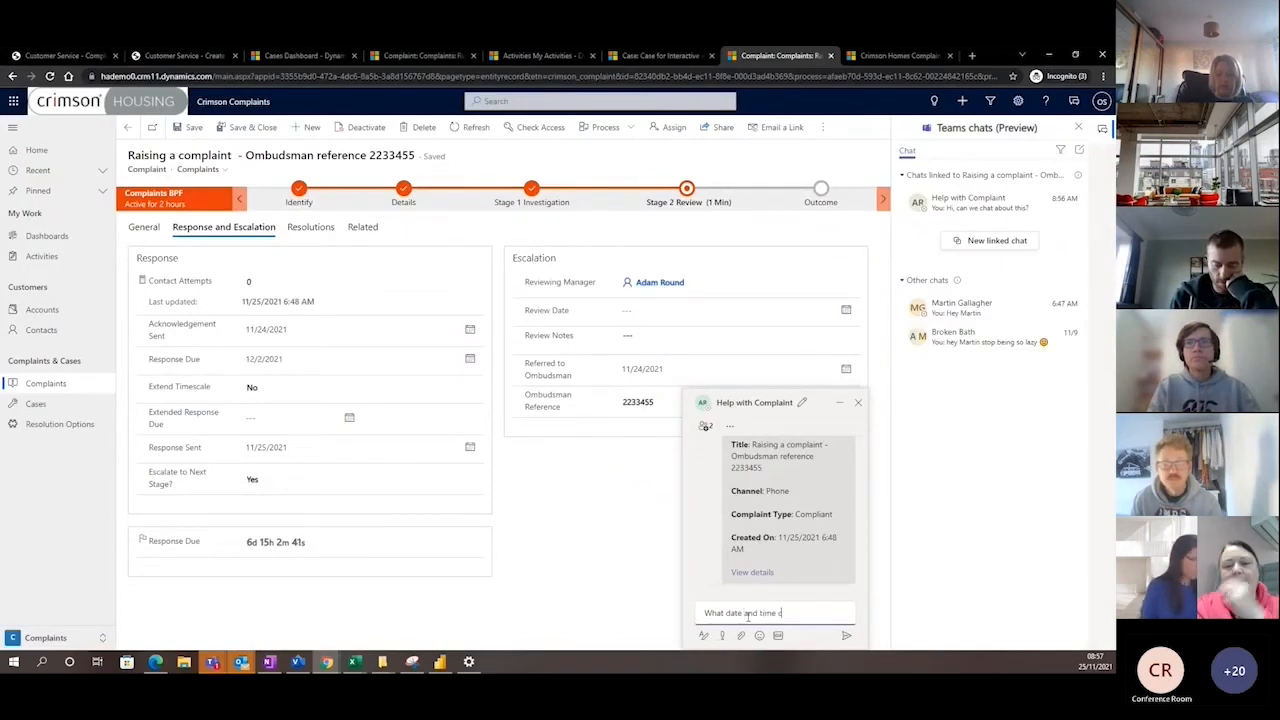
{"action": "type", "text": "an you"}
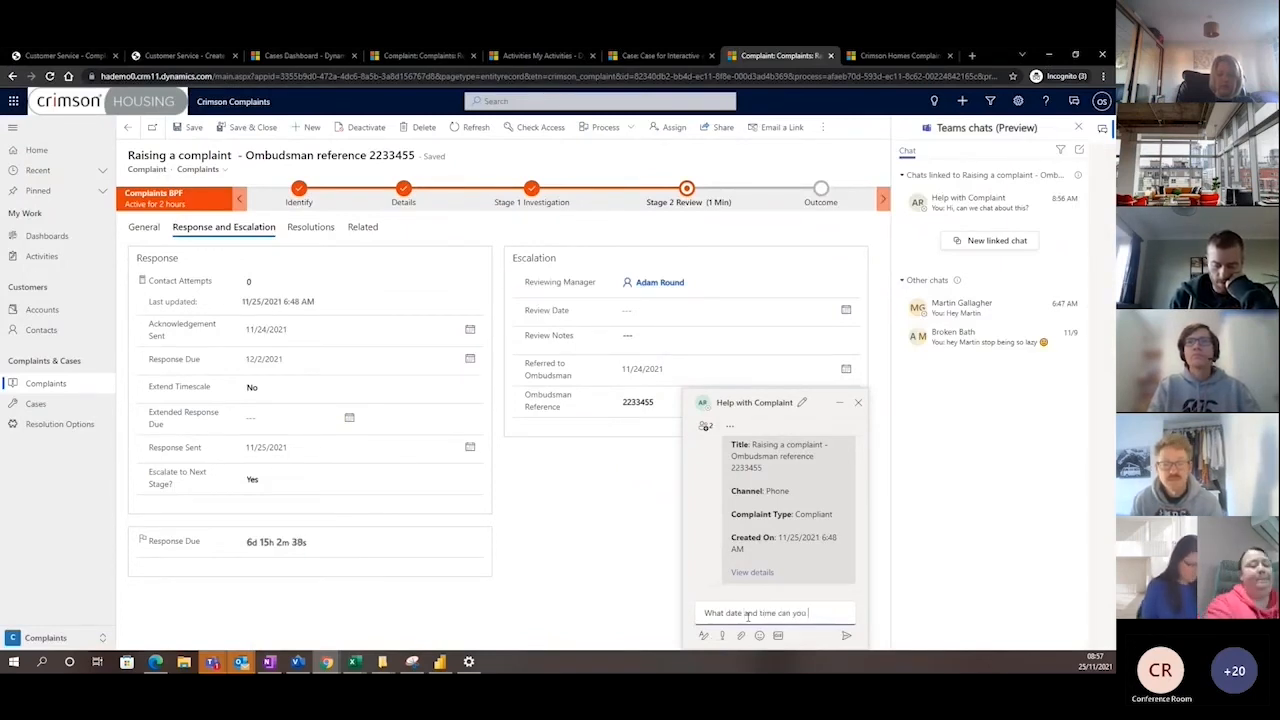
{"action": "type", "text": " do the review?"}
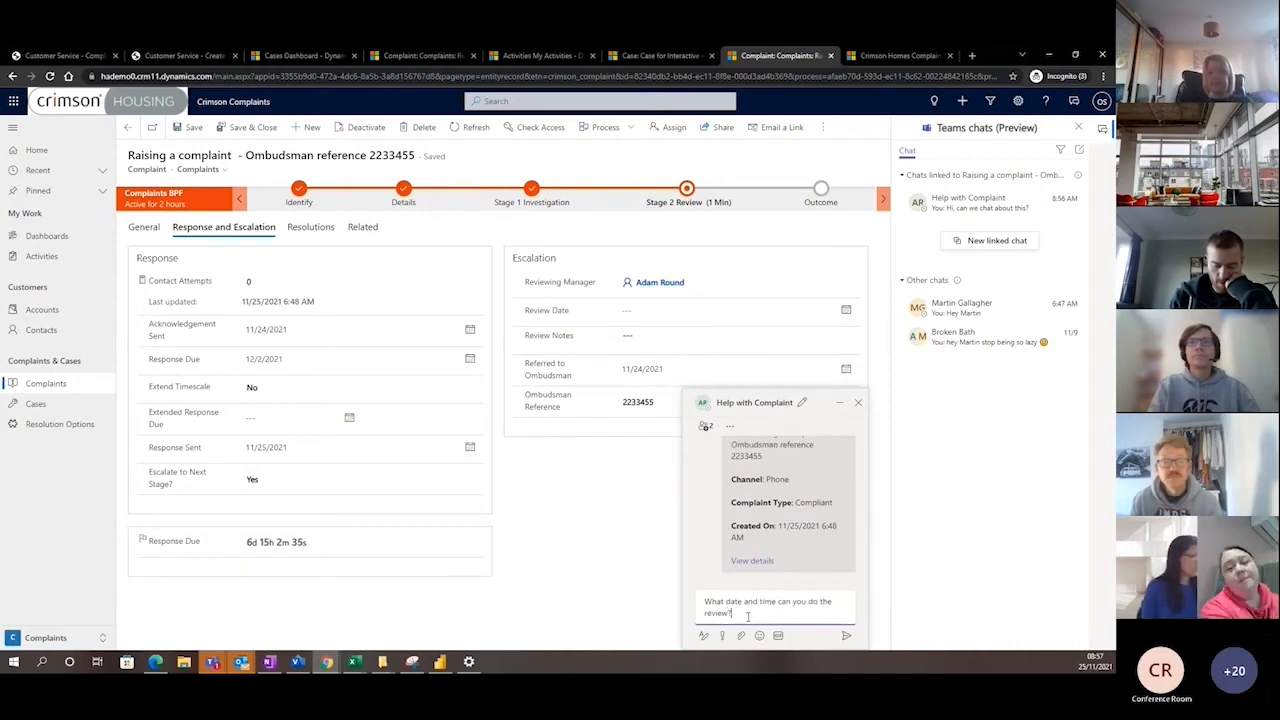
{"action": "key", "text": "Return"}
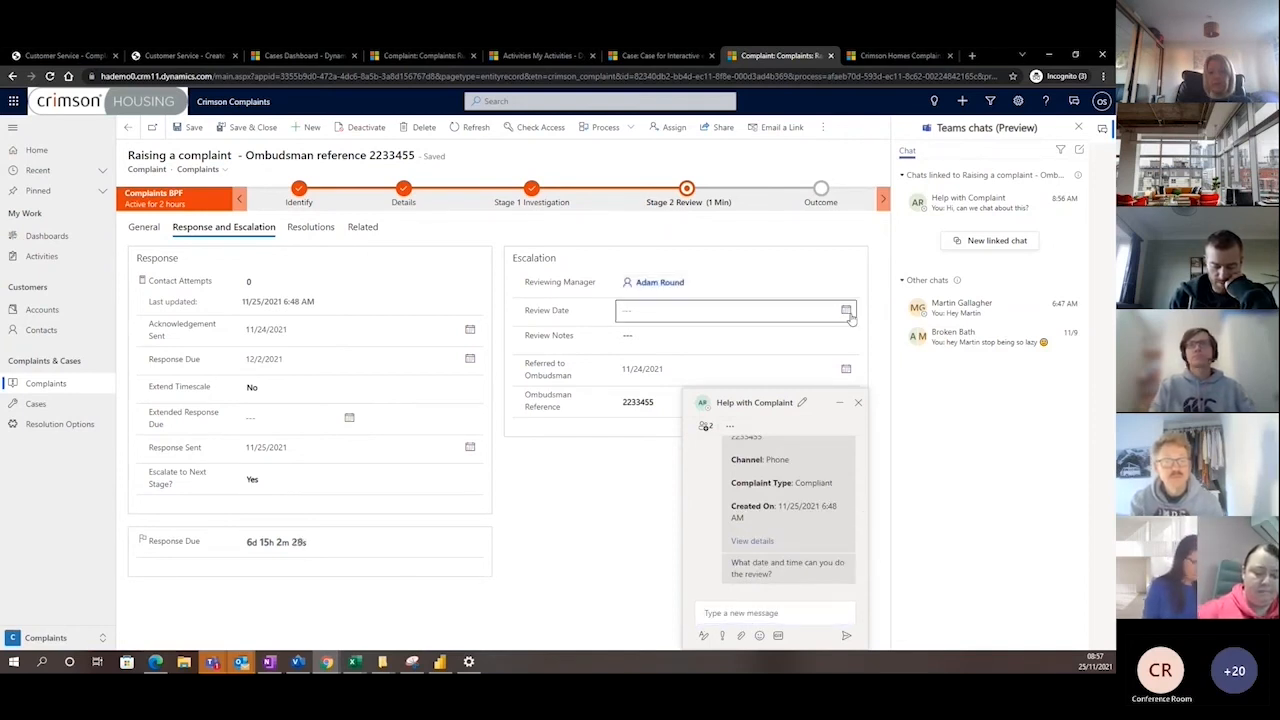
Set the complaint's Review Date to 11/26/2021 and close the "Help with Complaint" chat window
{"action": "left_click", "coordinate": [847, 312]}
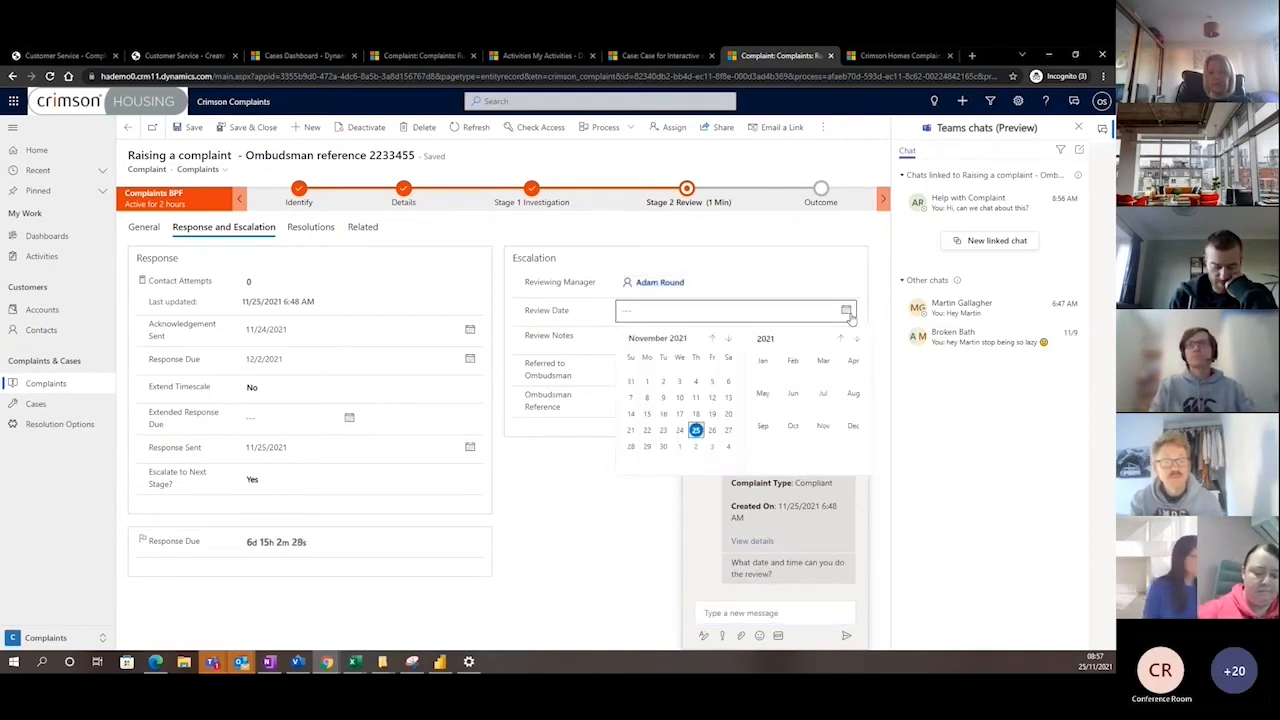
{"action": "left_click", "coordinate": [712, 430]}
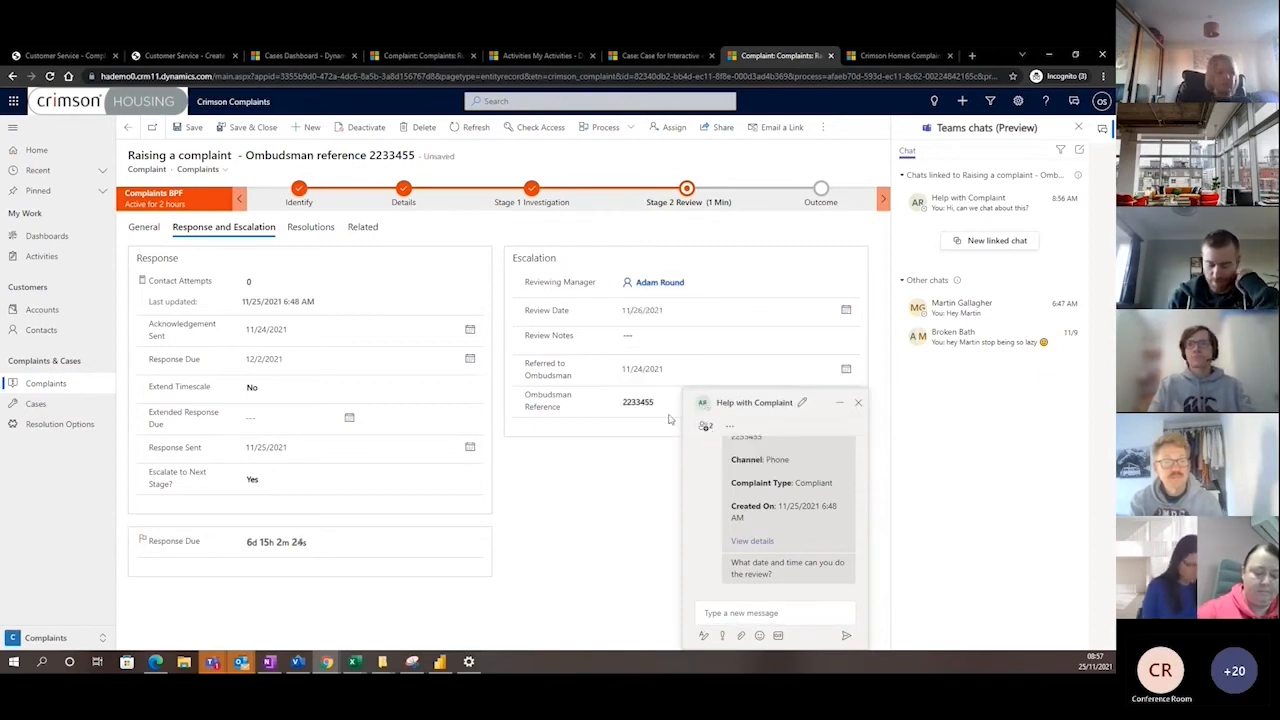
{"action": "left_click", "coordinate": [858, 404]}
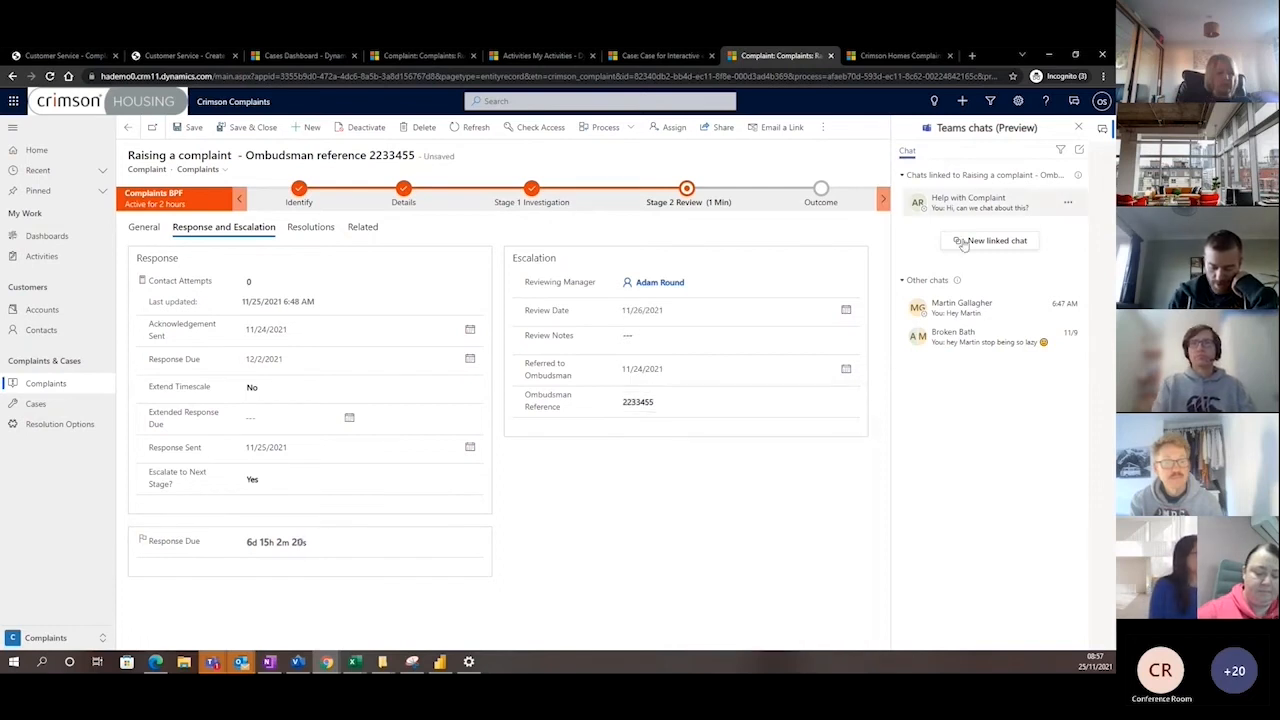
{"action": "left_click", "coordinate": [663, 401]}
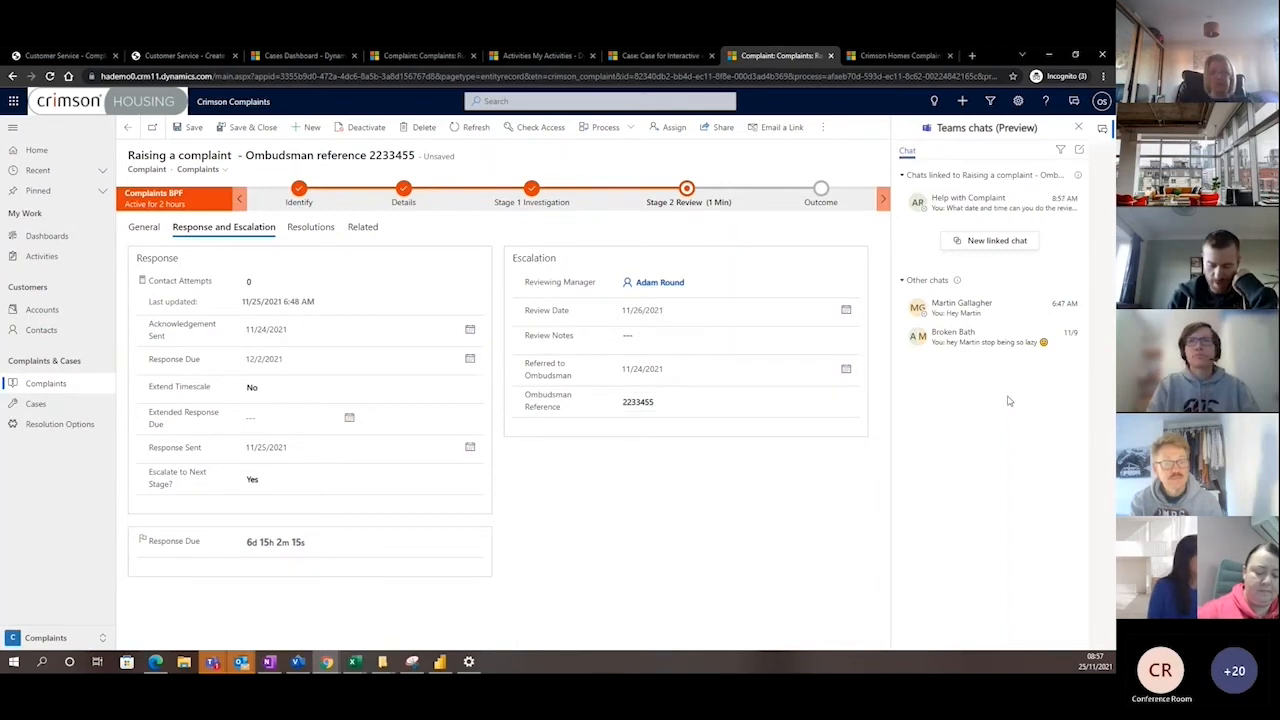
Enter "confirmed over teams for review" as the complaint's Review Notes
{"action": "left_click", "coordinate": [670, 344]}
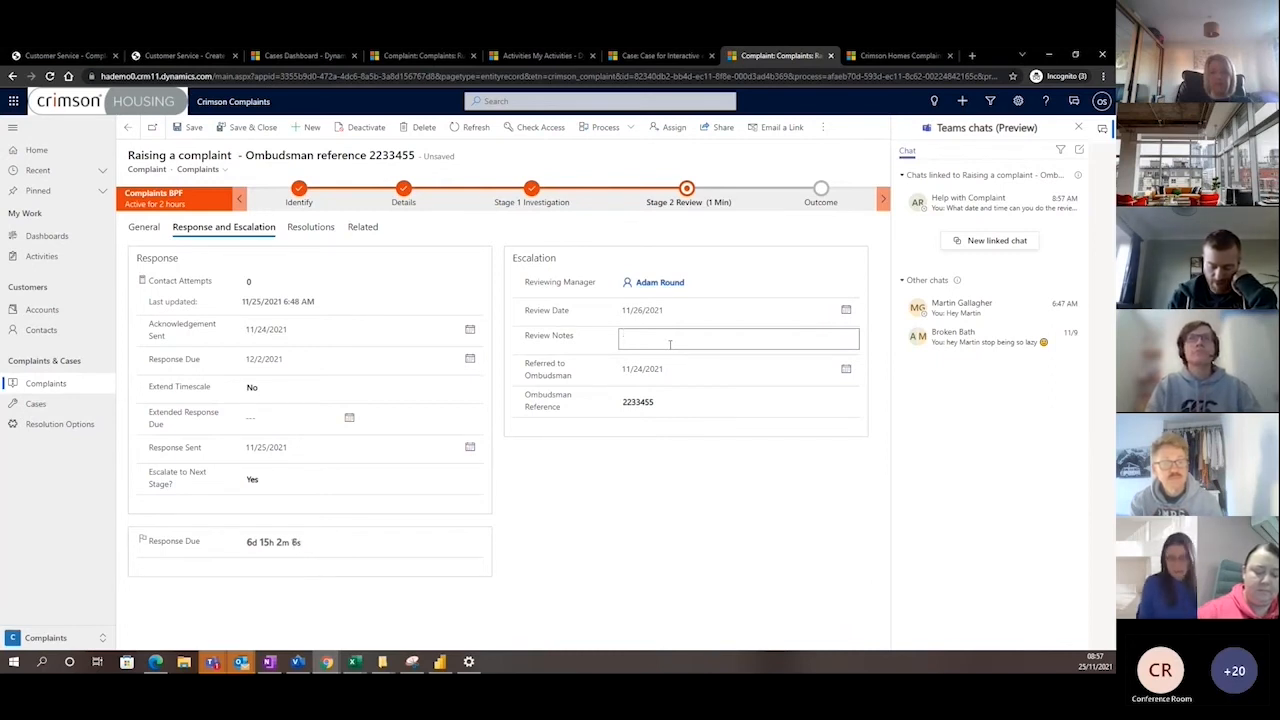
{"action": "type", "text": "re"}
{"action": "key", "text": "BackSpace"}
{"action": "key", "text": "BackSpace"}
{"action": "type", "text": "co"}
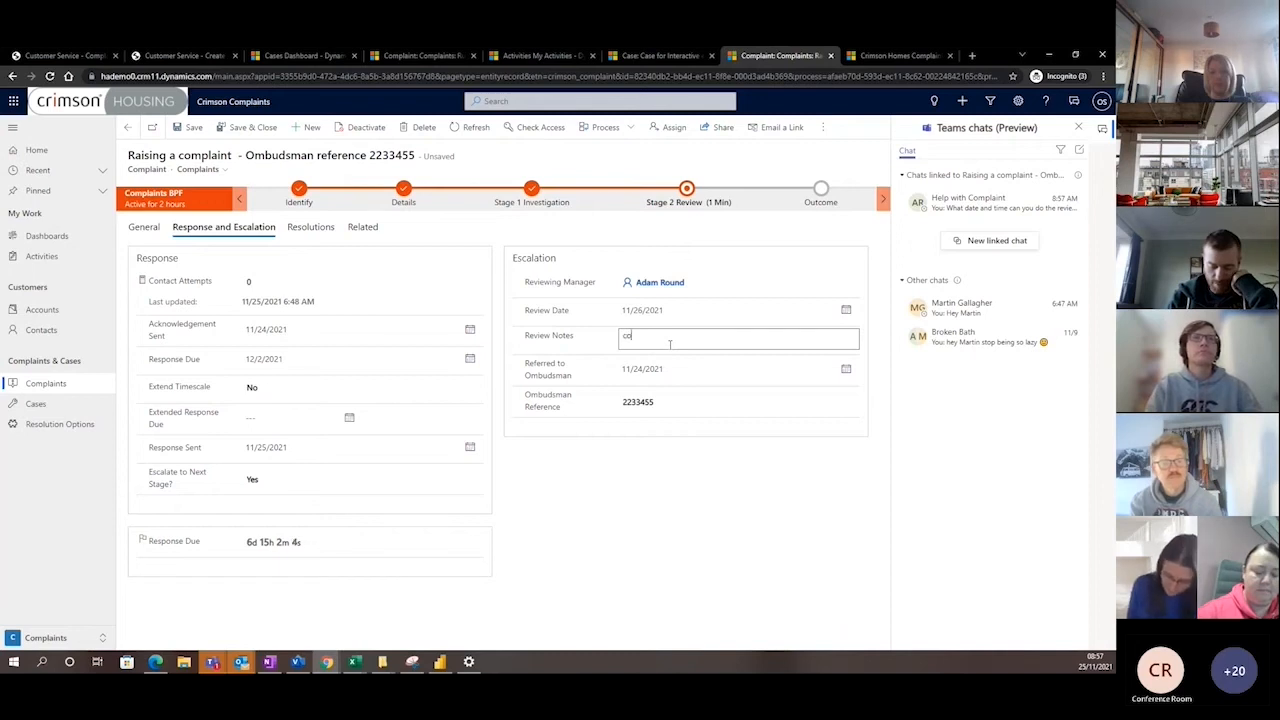
{"action": "type", "text": "nfirmed over"}
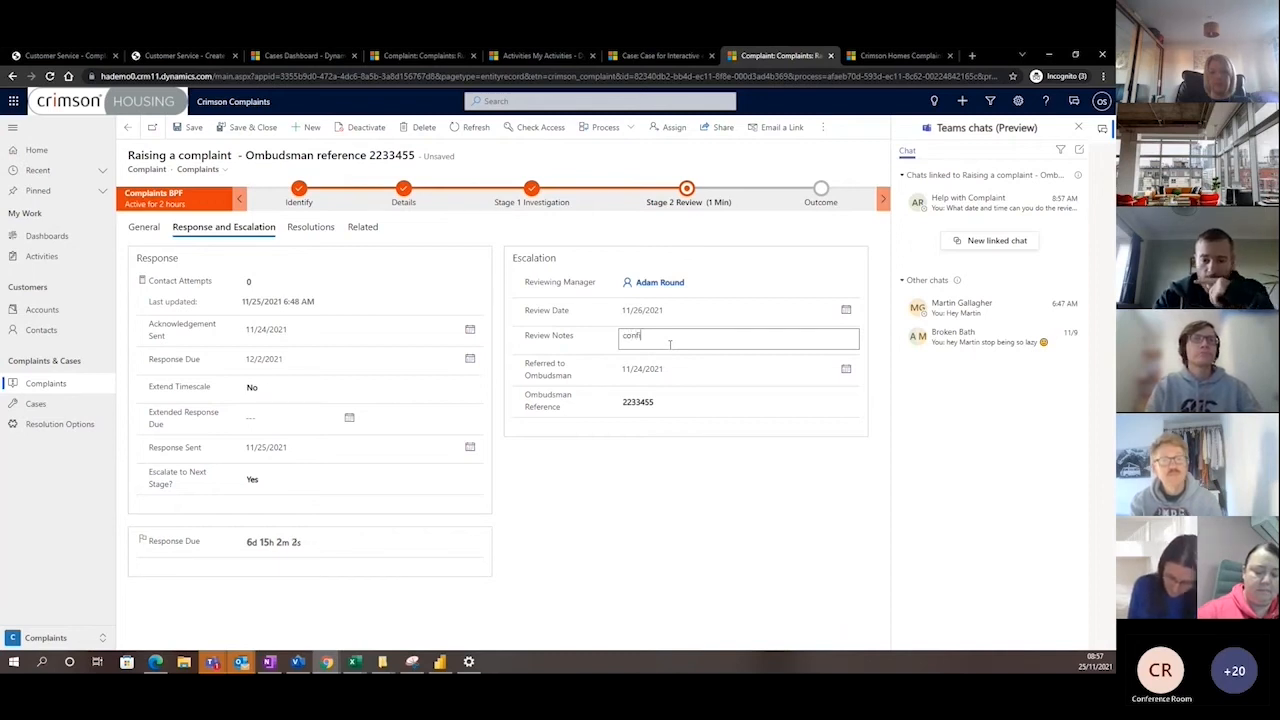
{"action": "type", "text": " teams"}
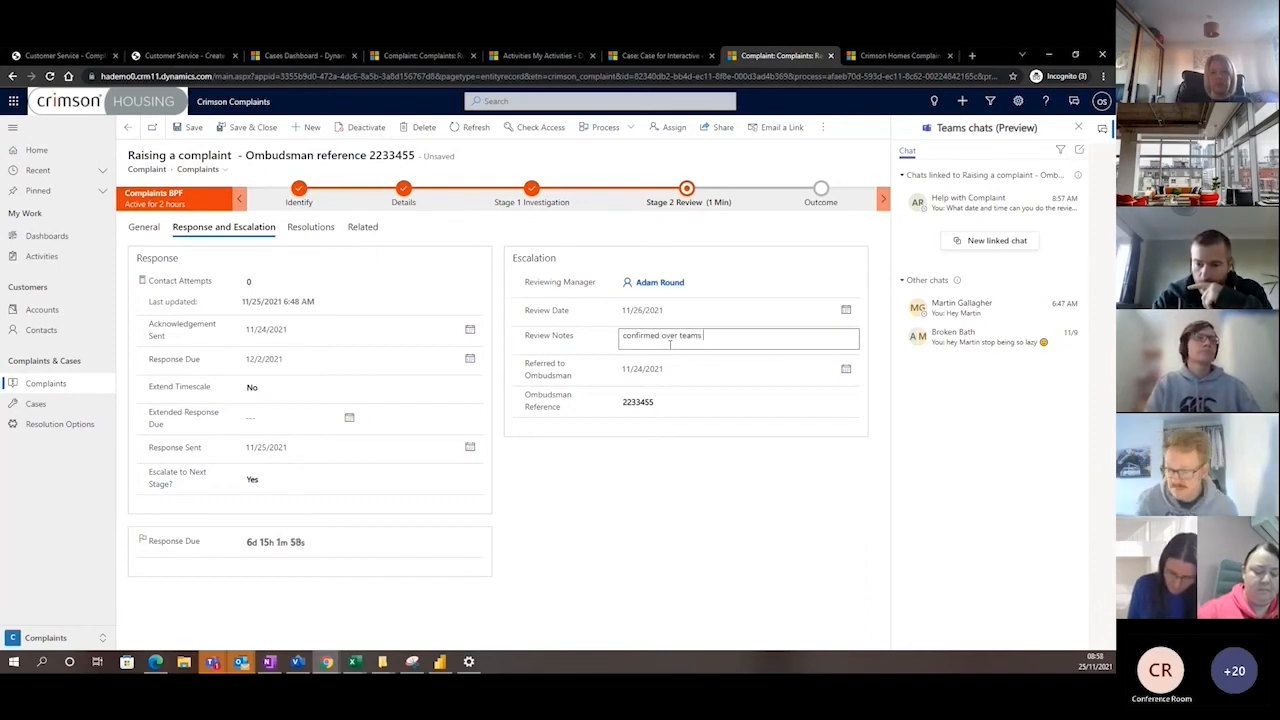
{"action": "type", "text": " for review"}
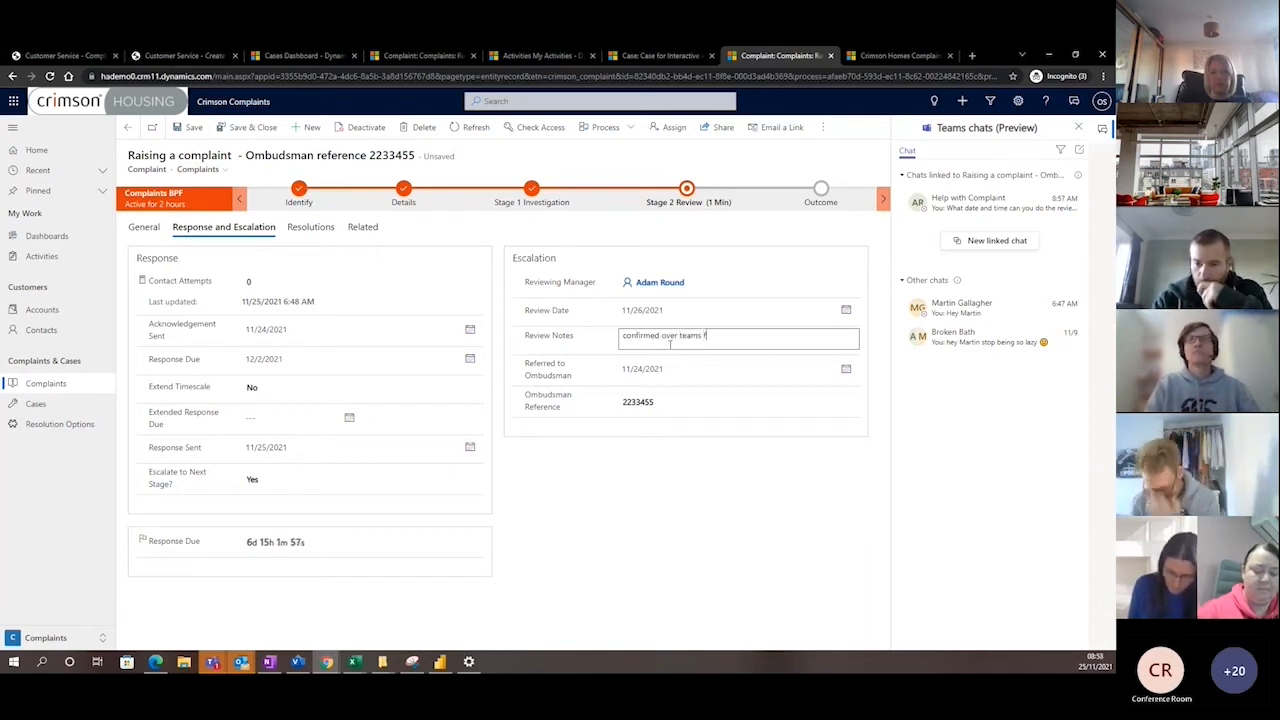
{"action": "left_click", "coordinate": [812, 471]}
Check the review details recorded in the complaint's Stage 2 Review process stage
{"action": "left_click", "coordinate": [688, 203]}
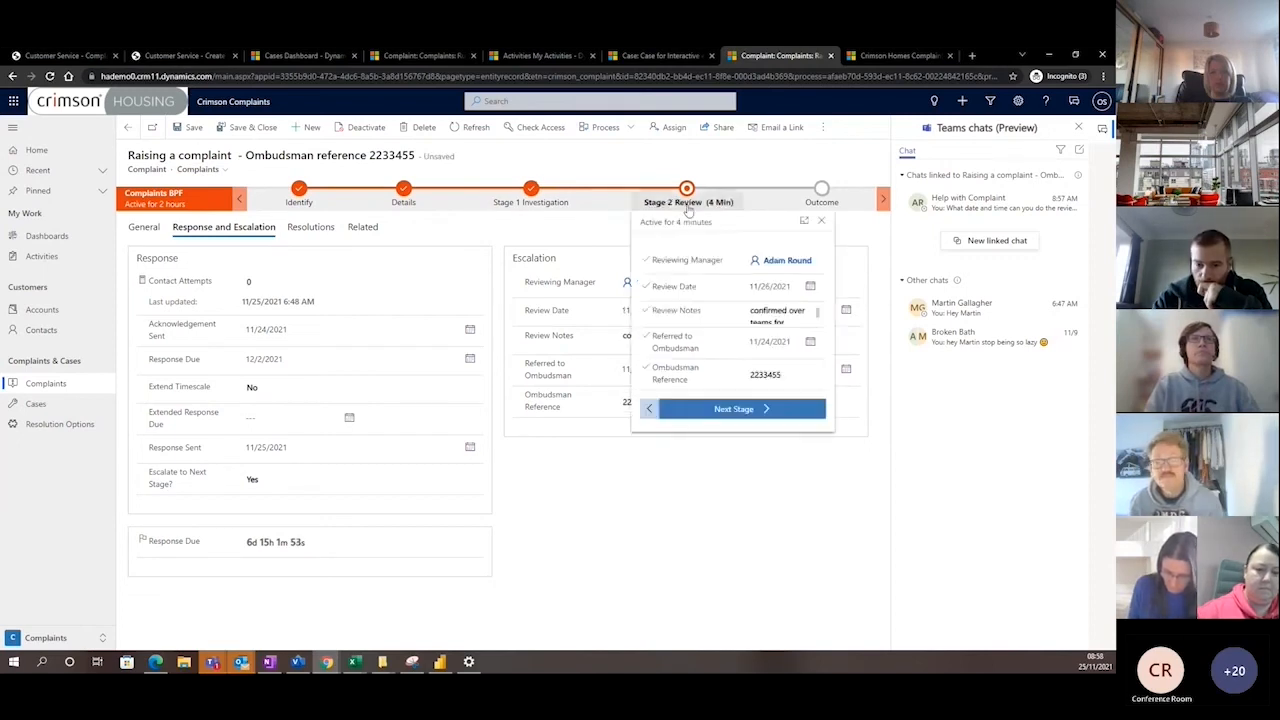
{"action": "left_click", "coordinate": [717, 485]}
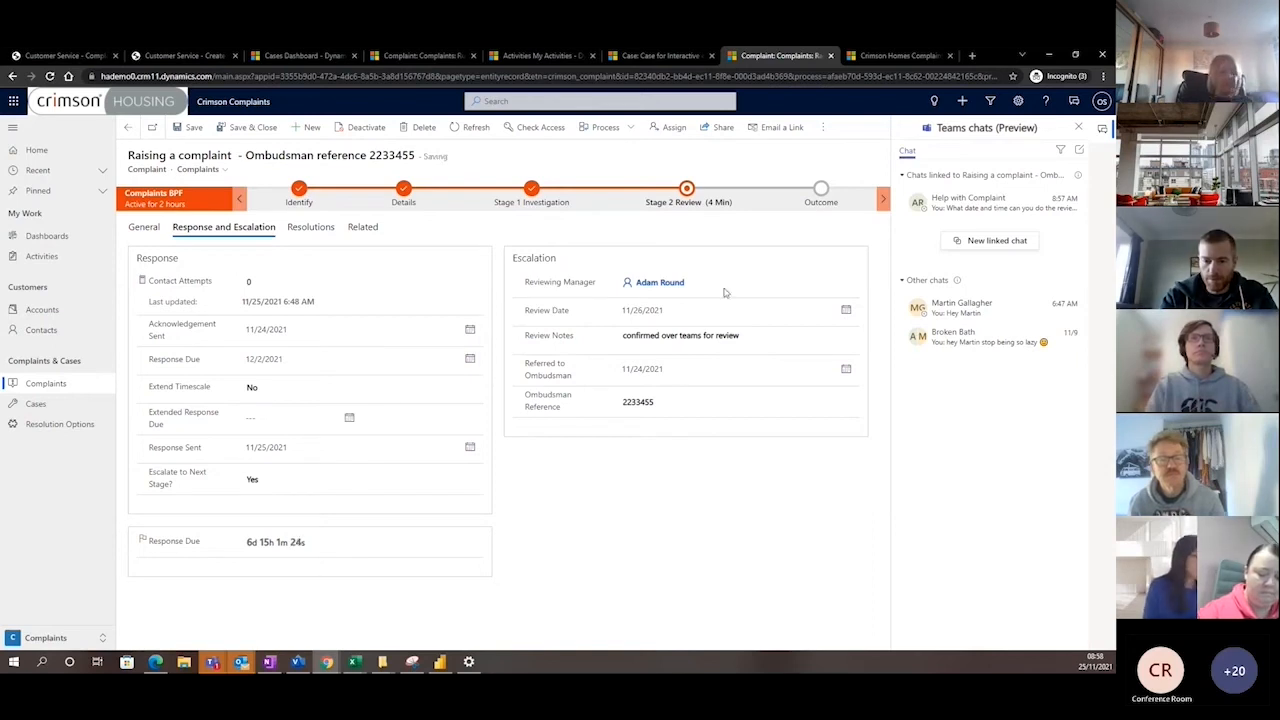
{"action": "left_click", "coordinate": [687, 195]}
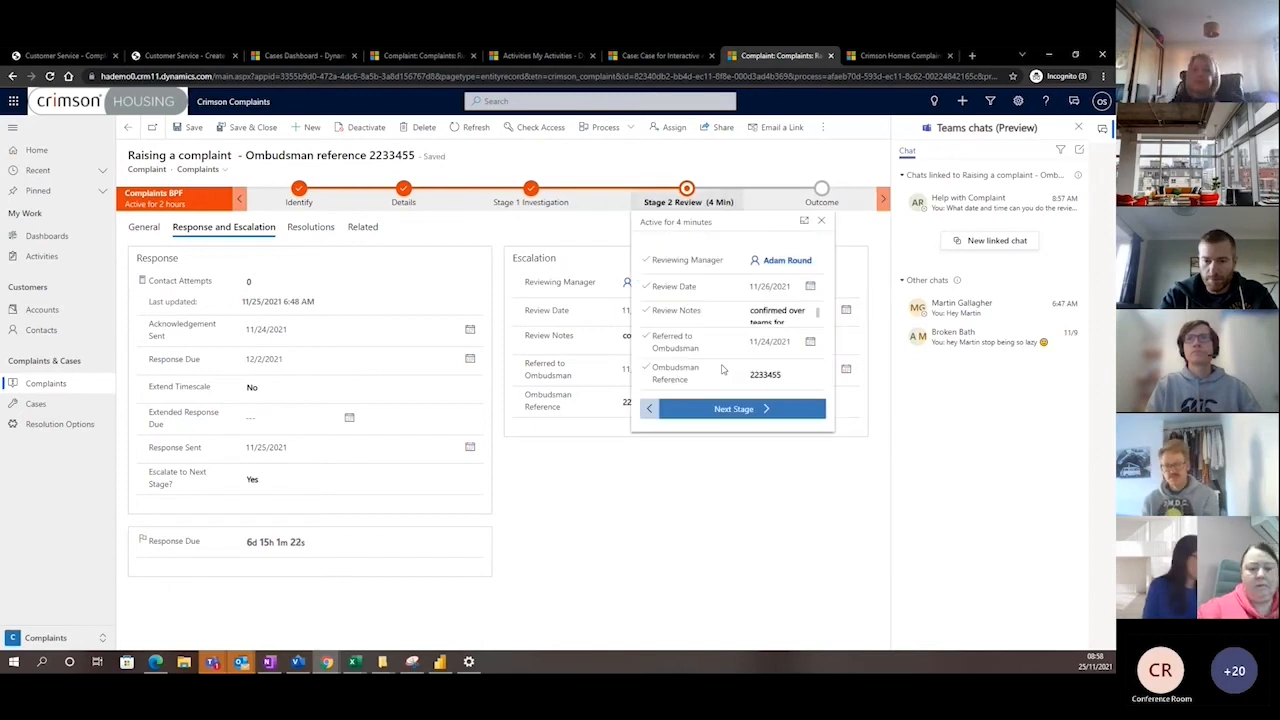
Advance the complaint from Stage 2 Review to the Outcome stage and set its Resolution Date to 11/26/2021
{"action": "left_click", "coordinate": [751, 409]}
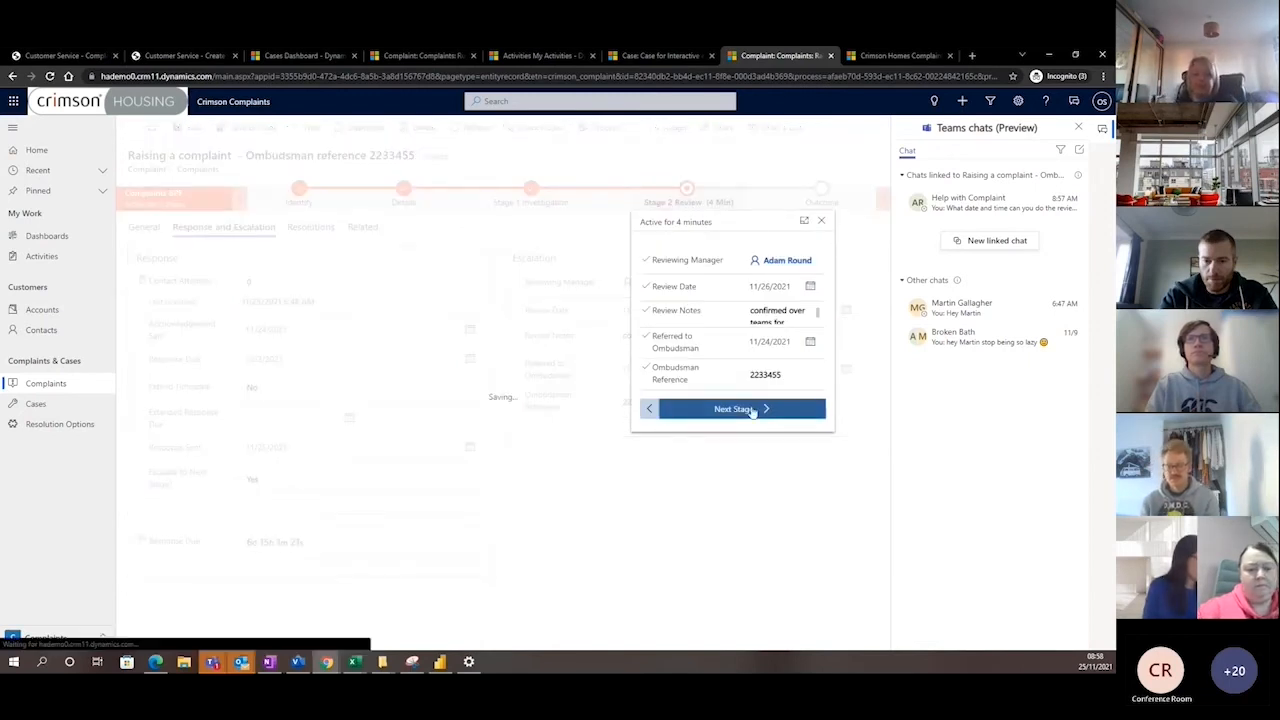
{"action": "left_click", "coordinate": [933, 260]}
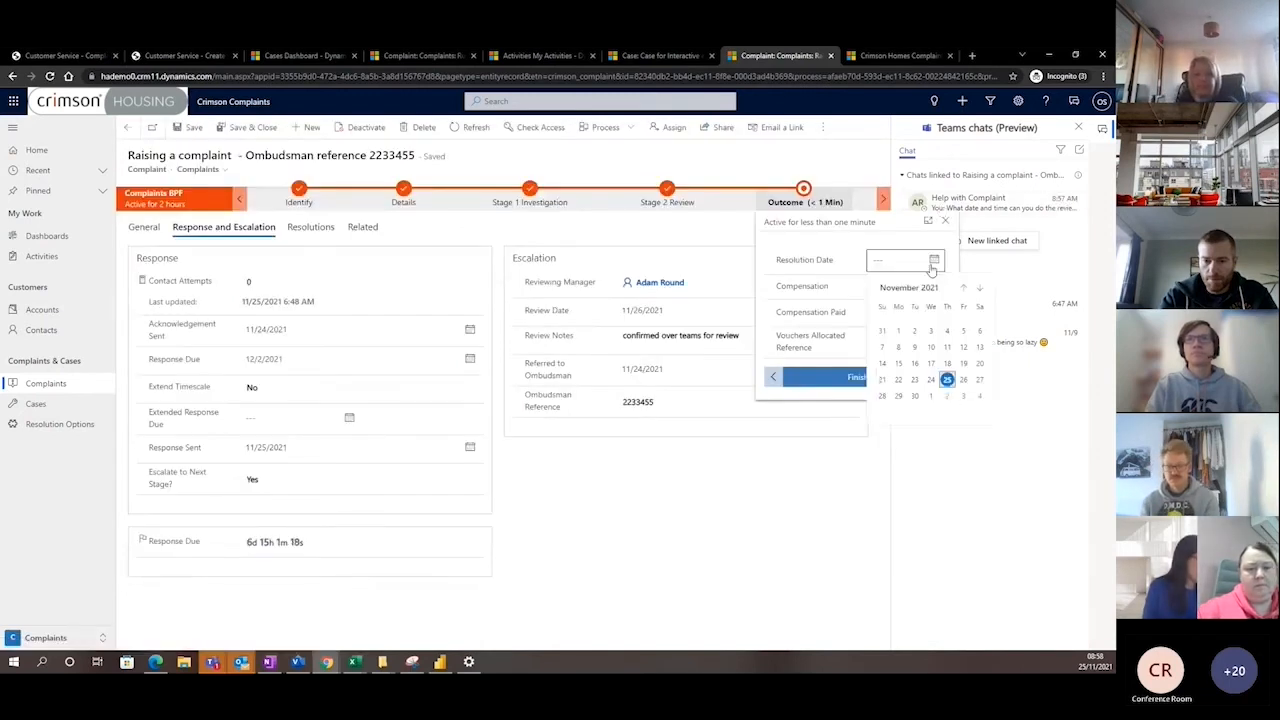
{"action": "left_click", "coordinate": [948, 381]}
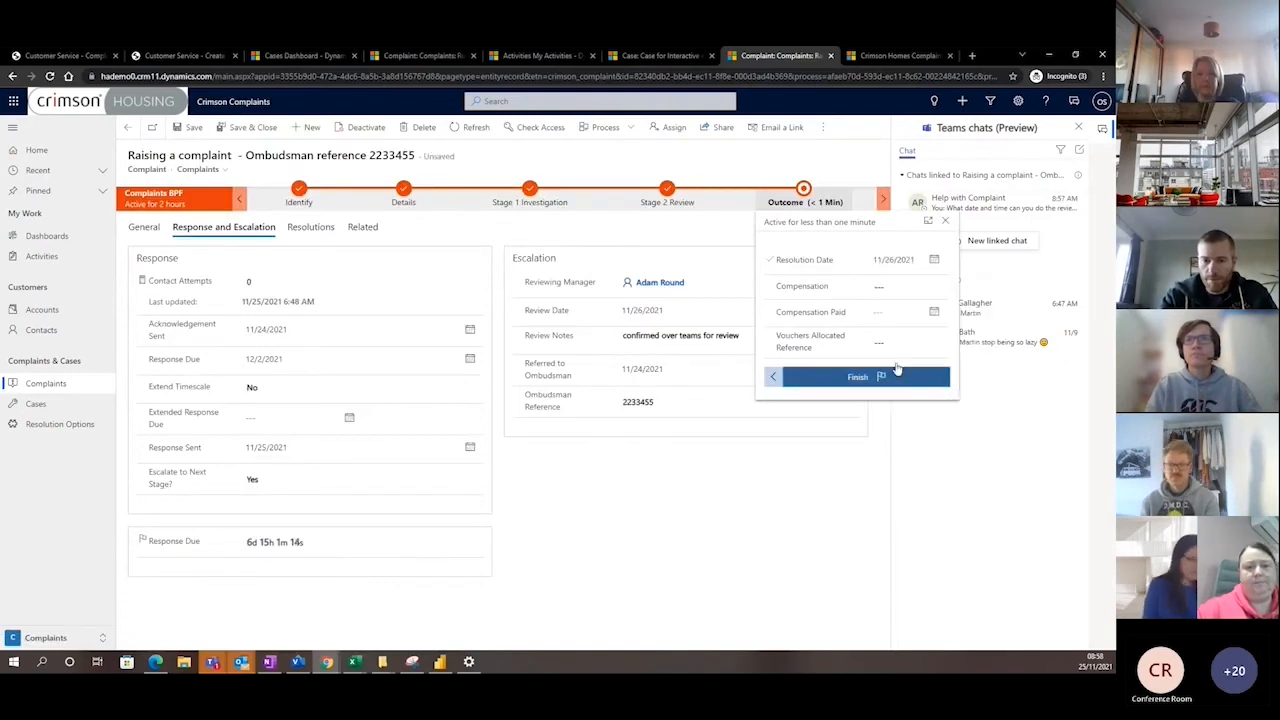
Enter compensation of £100 for the complaint and set the Compensation Paid date to 11/26/2021
{"action": "left_click", "coordinate": [905, 287]}
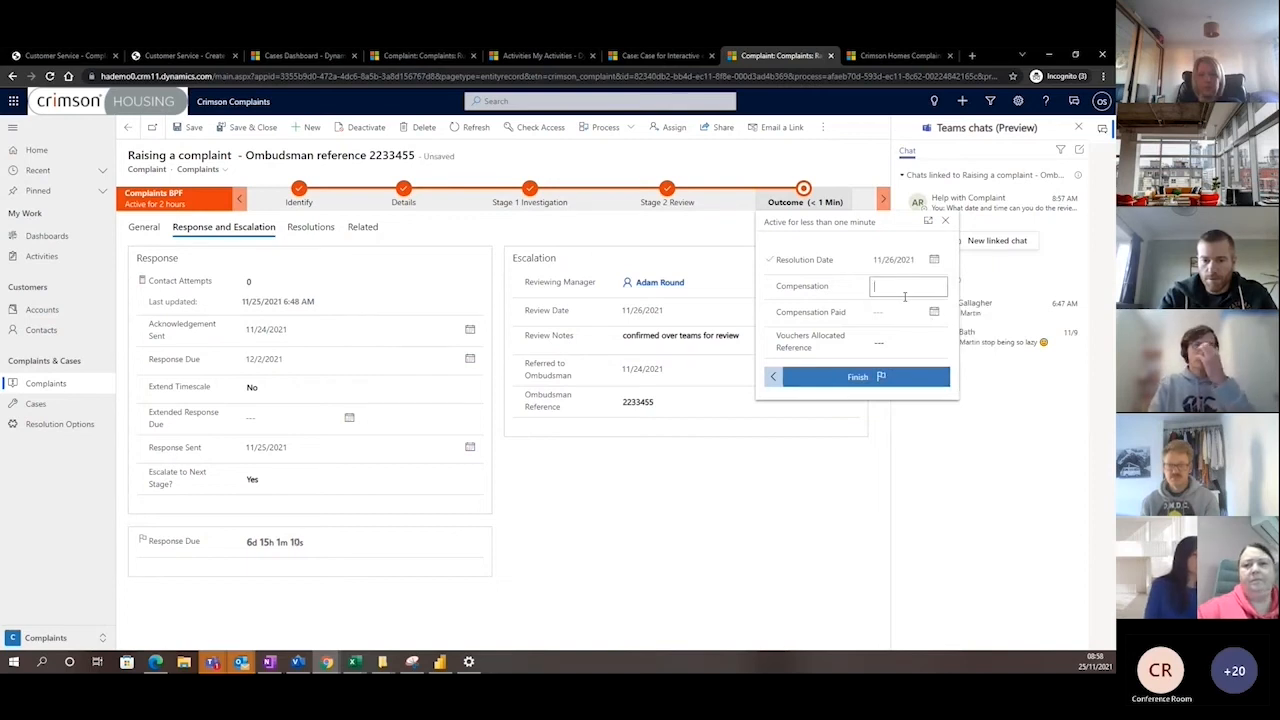
{"action": "type", "text": "100"}
{"action": "left_click", "coordinate": [932, 313]}
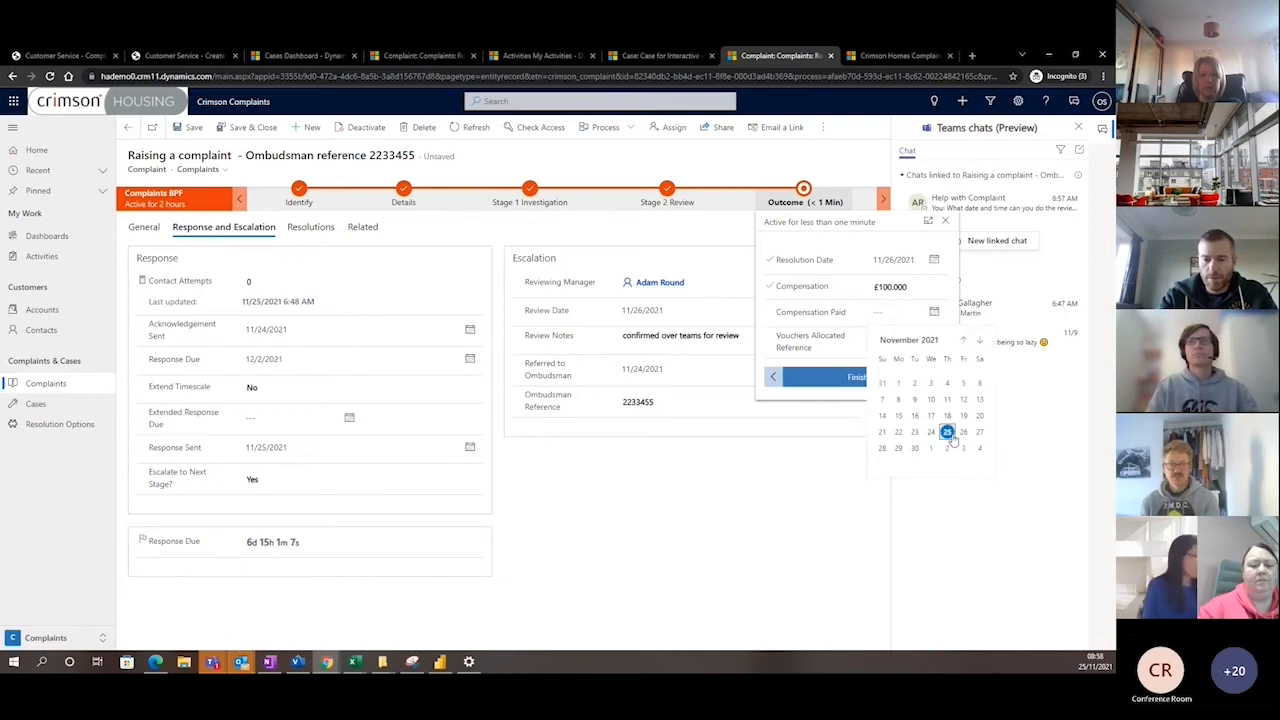
{"action": "left_click", "coordinate": [962, 432]}
Leave the Vouchers Allocated Reference blank and close the Outcome stage details and the Teams chats
{"action": "left_click", "coordinate": [908, 345]}
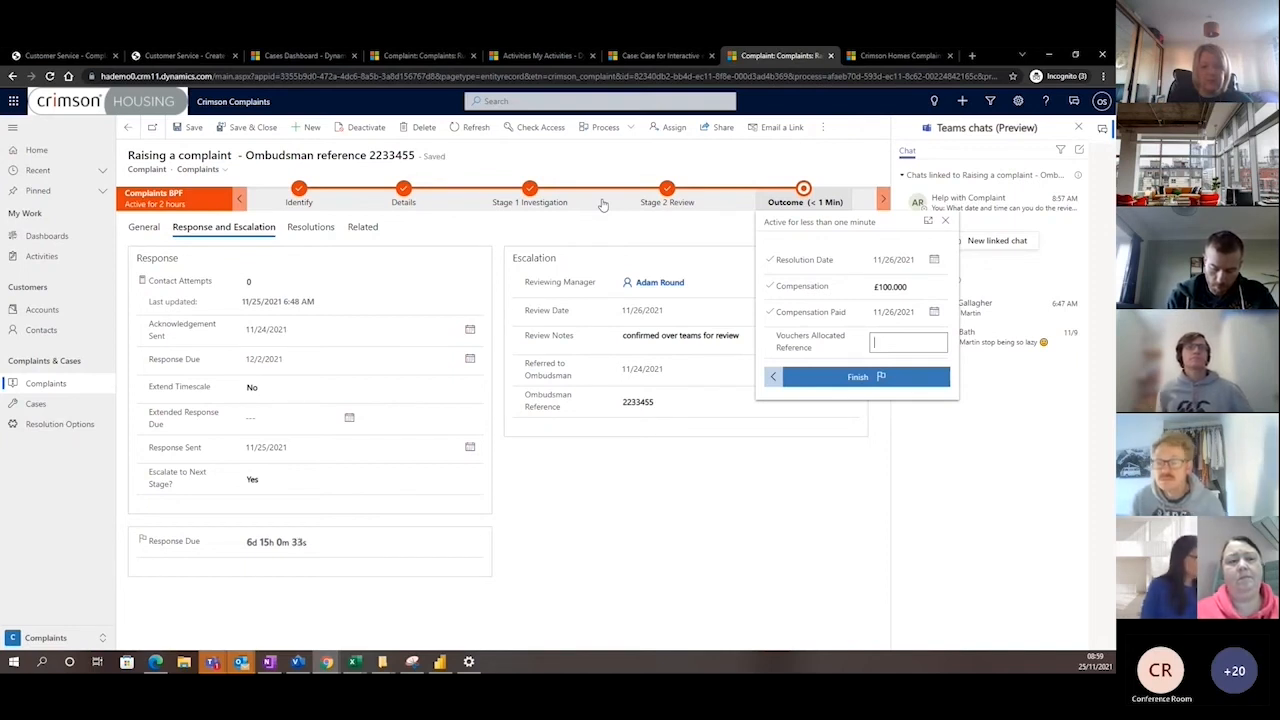
{"action": "left_click", "coordinate": [832, 567]}
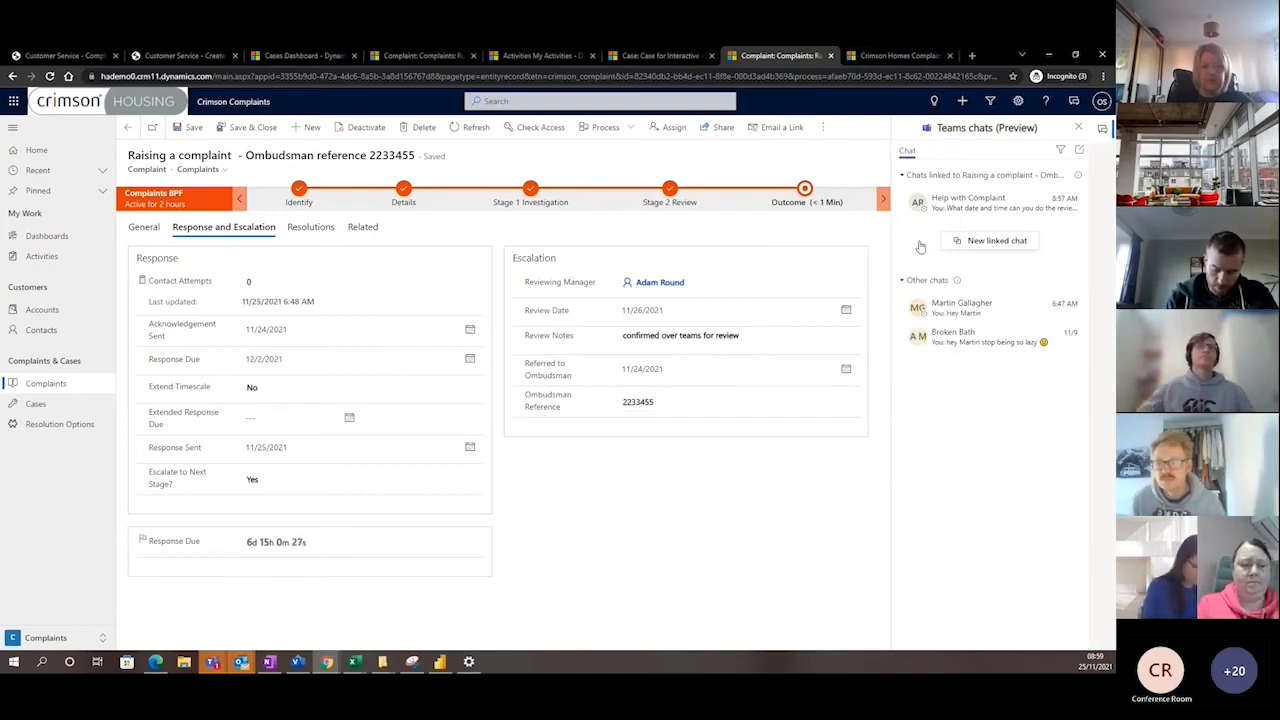
{"action": "left_click", "coordinate": [1078, 131]}
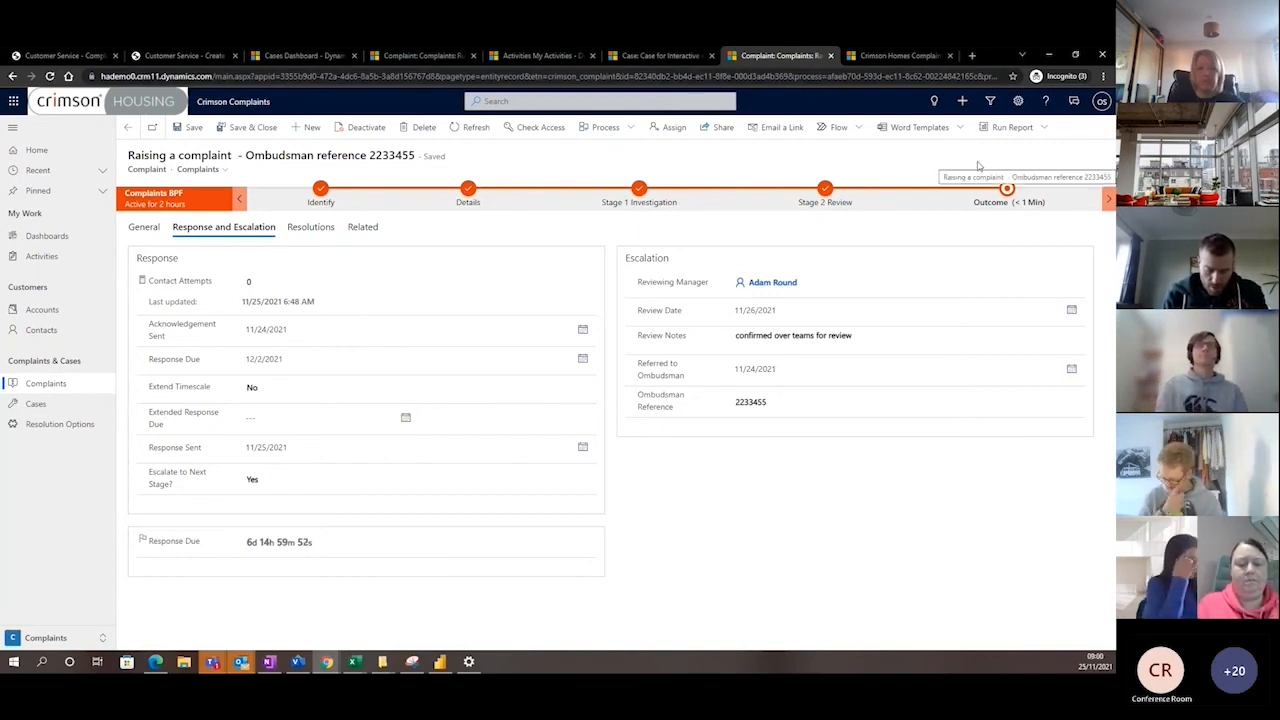
Switch to the Crimson Homes Complaints dashboard and examine page 2's complaint outcomes for the Finance and Repairs teams
{"action": "left_click", "coordinate": [893, 57]}
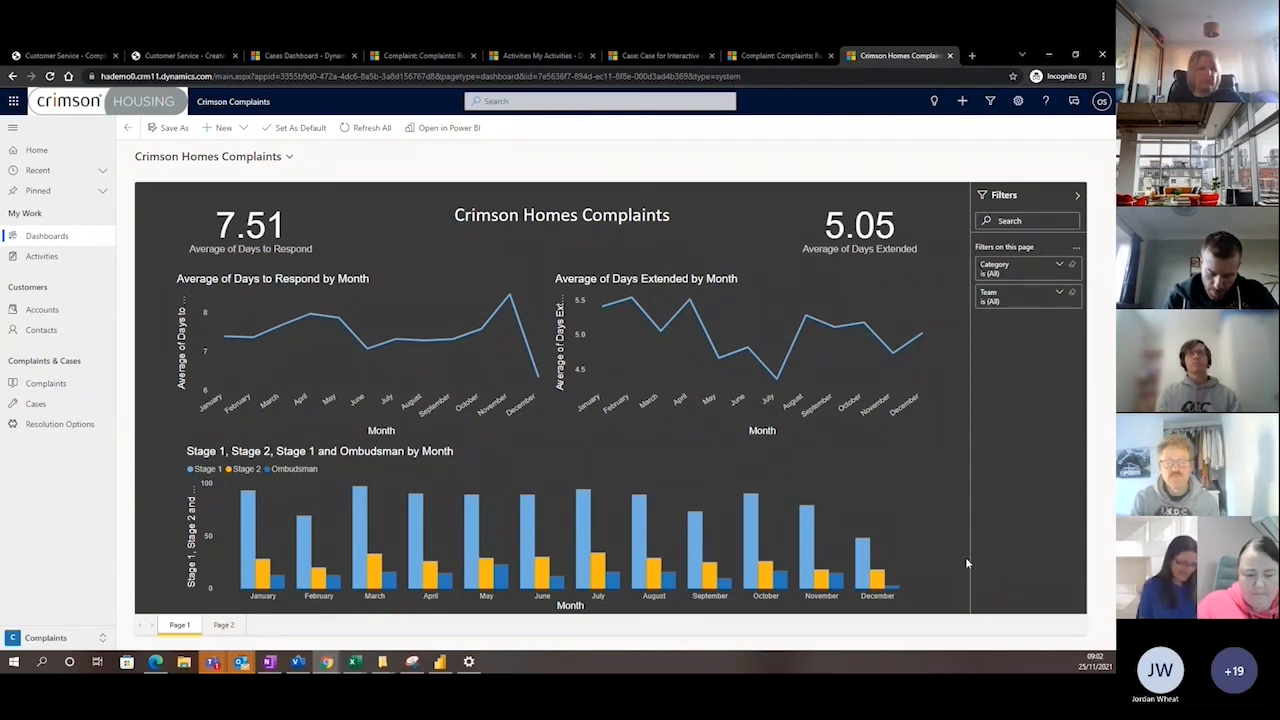
{"action": "left_click", "coordinate": [224, 625]}
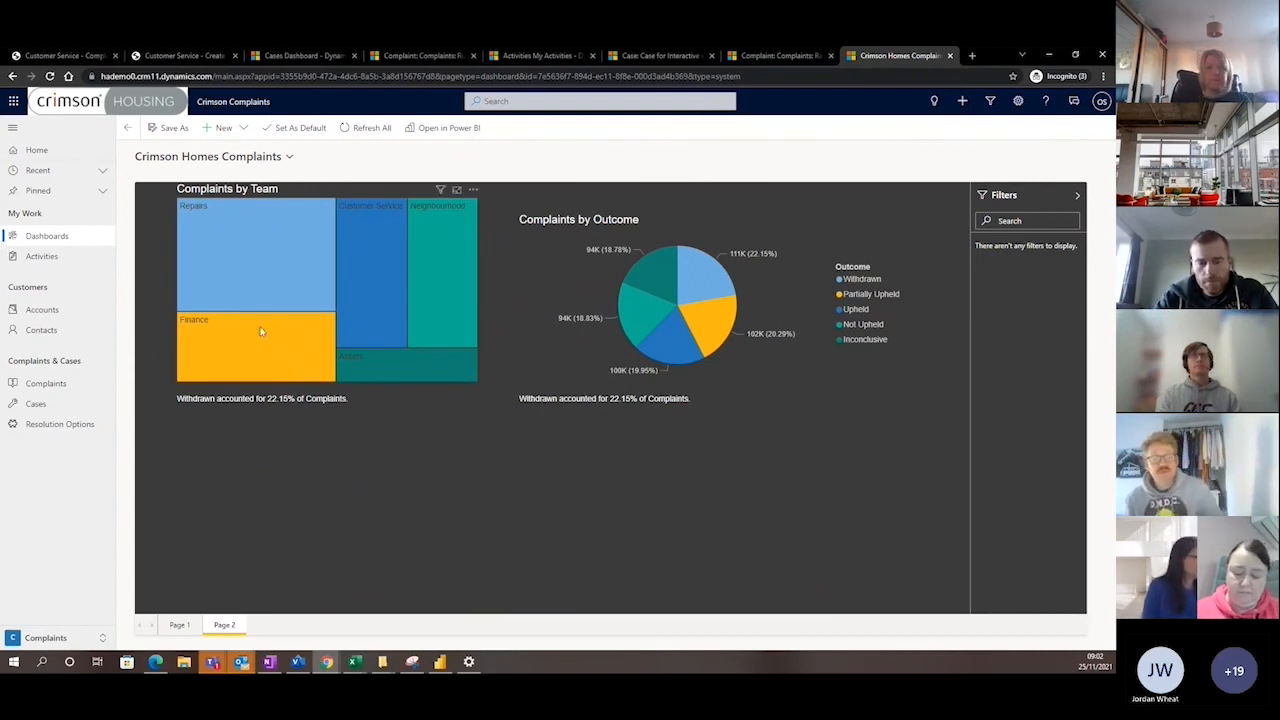
{"action": "left_click", "coordinate": [229, 336]}
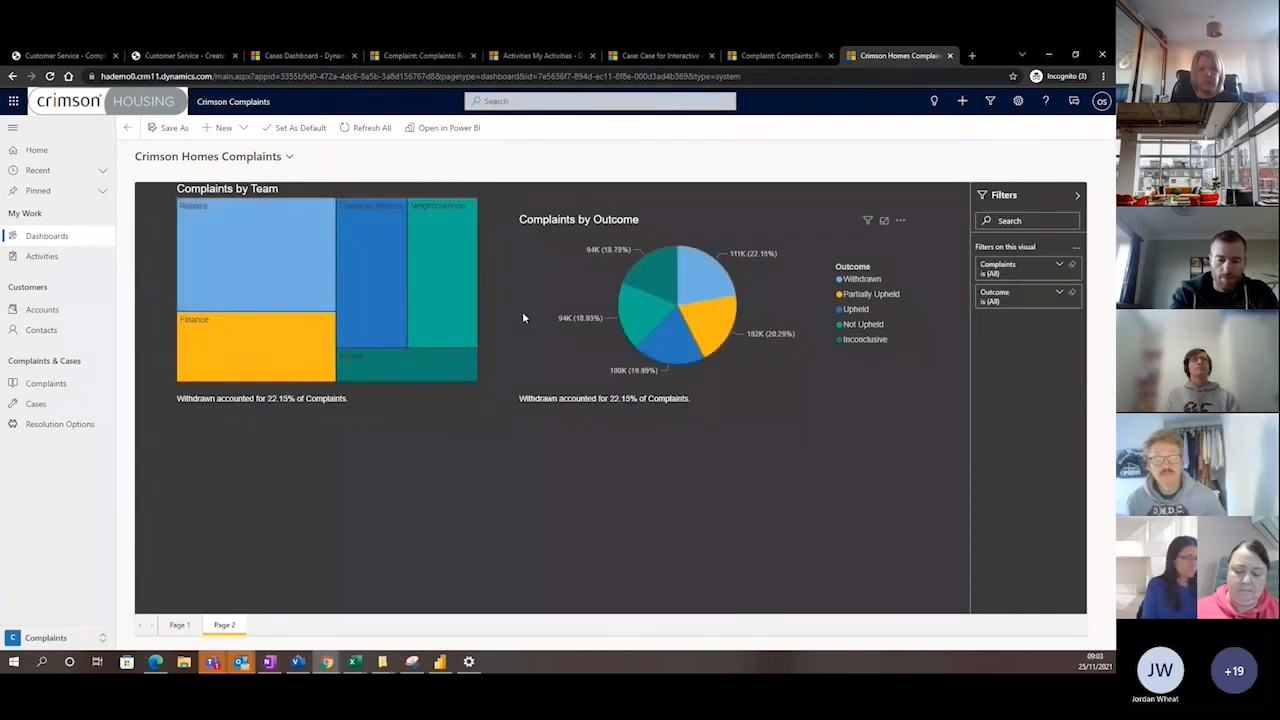
{"action": "left_click", "coordinate": [292, 289]}
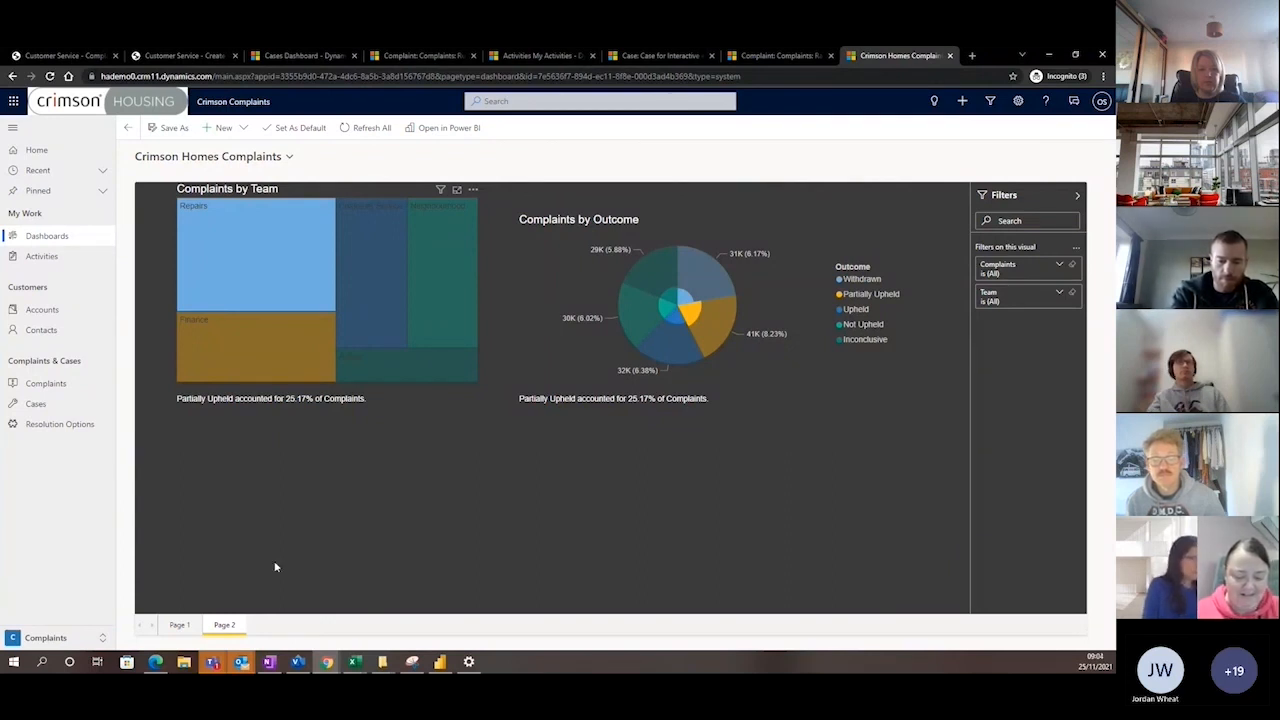
Filter page 1 of the dashboard to the Finance team and inspect June's average days to respond
{"action": "left_click", "coordinate": [180, 625]}
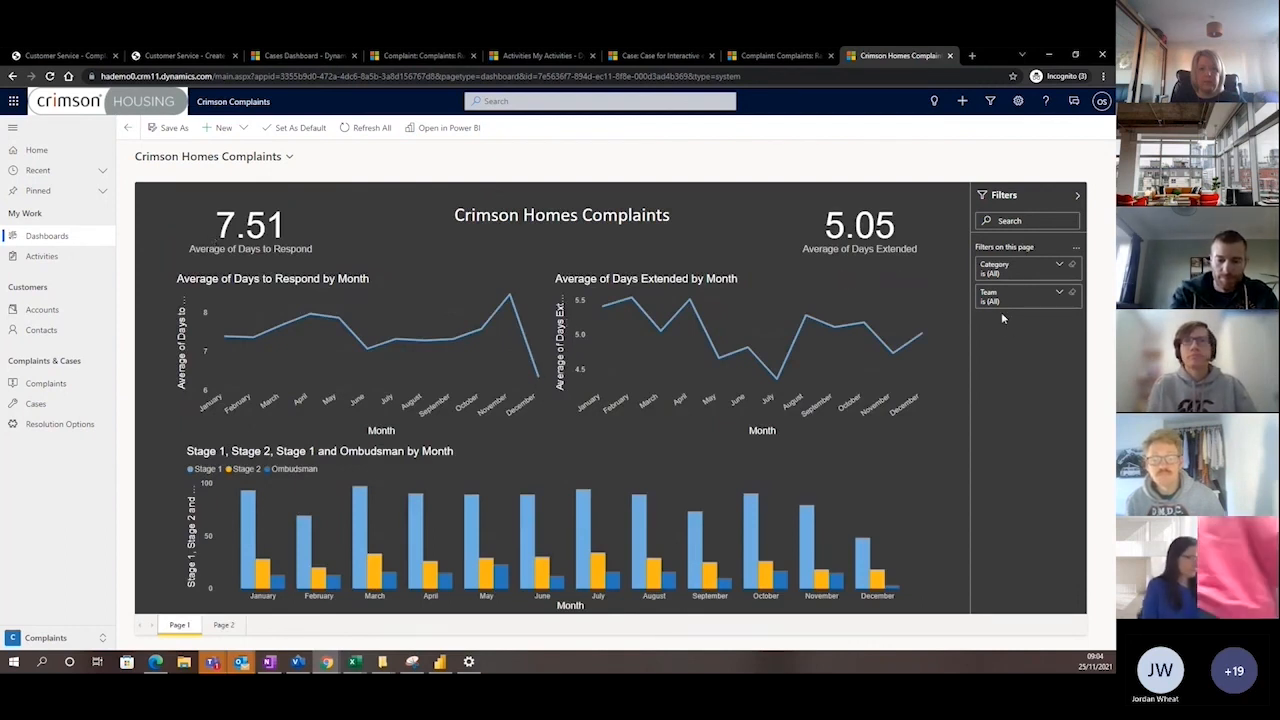
{"action": "left_click", "coordinate": [1060, 296]}
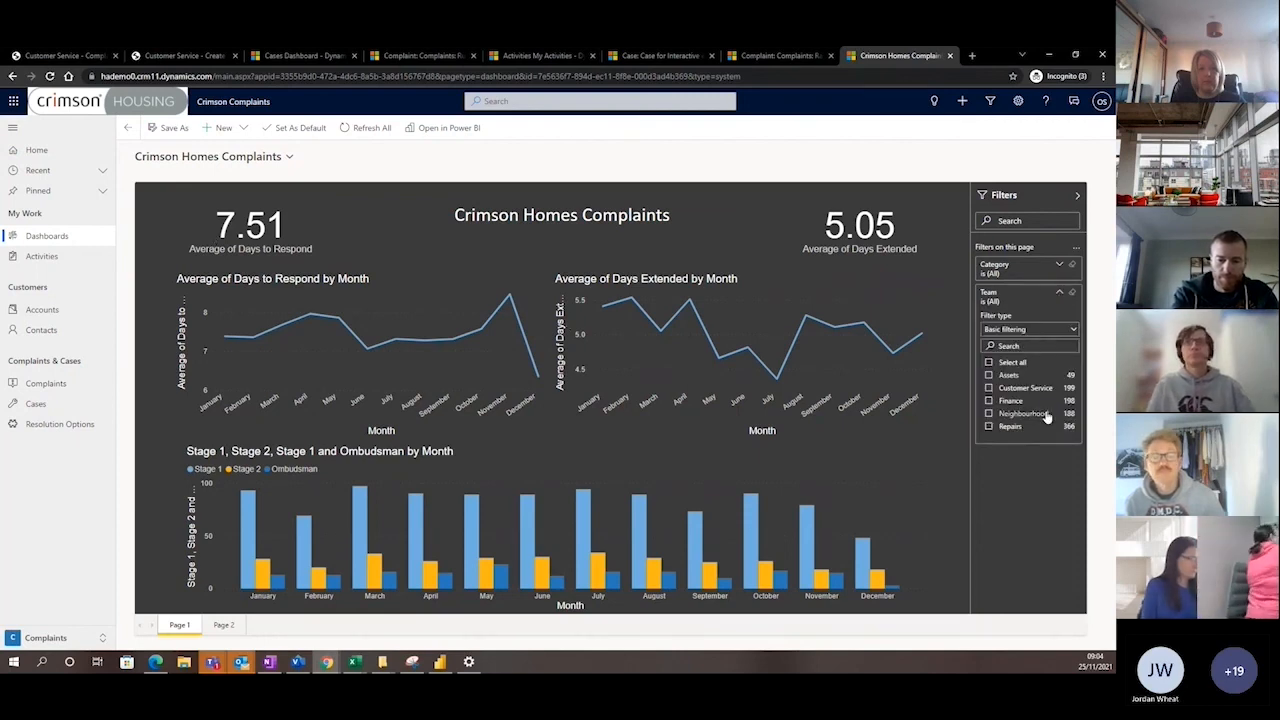
{"action": "left_click", "coordinate": [989, 401]}
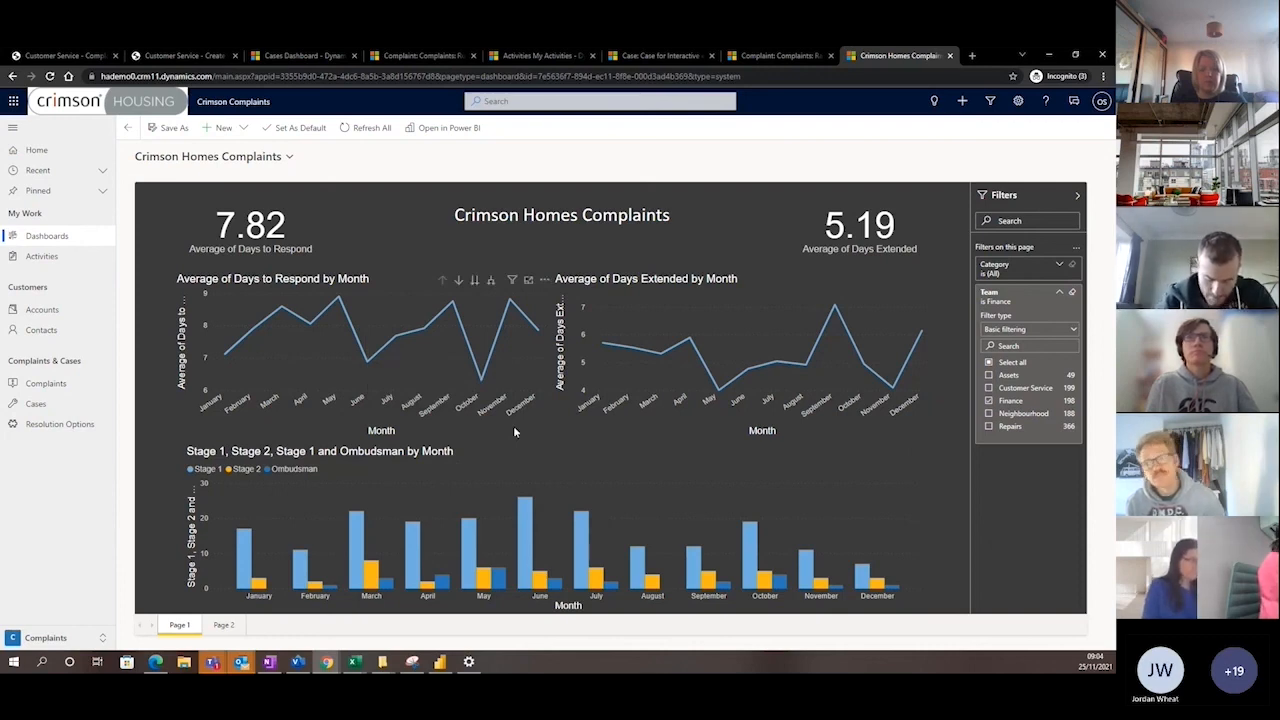
{"action": "mouse_move", "coordinate": [357, 368]}
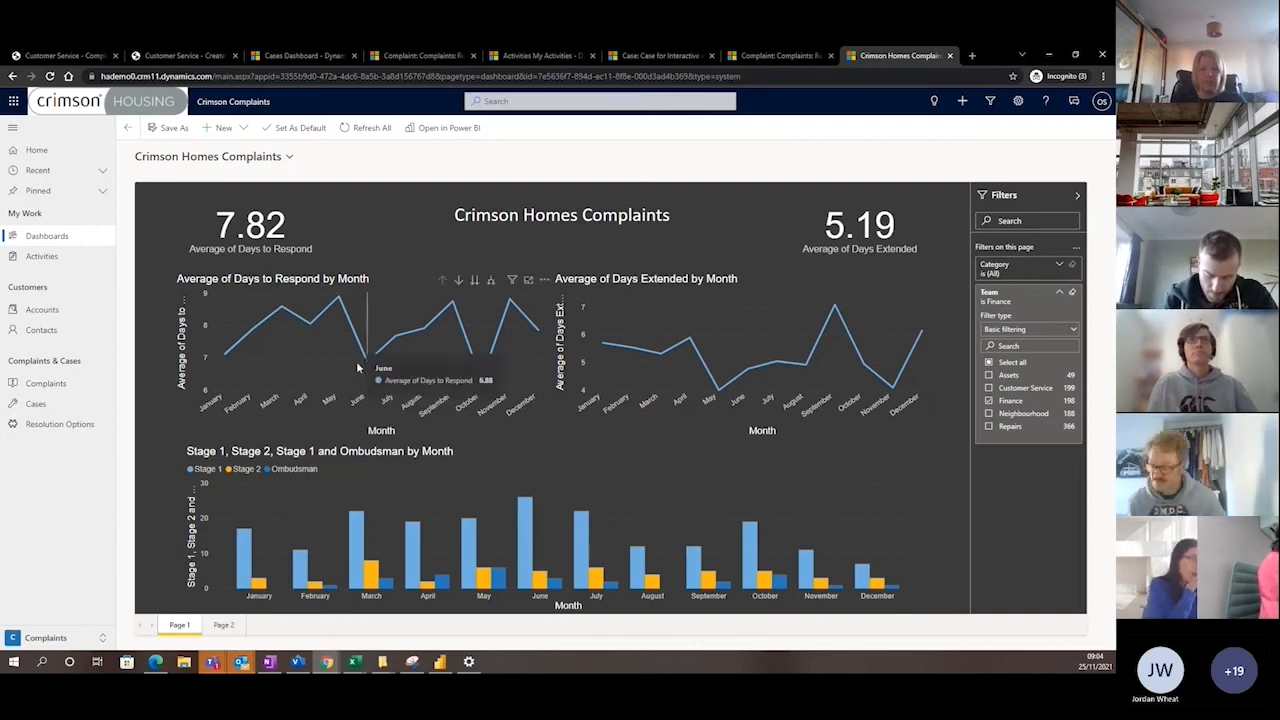